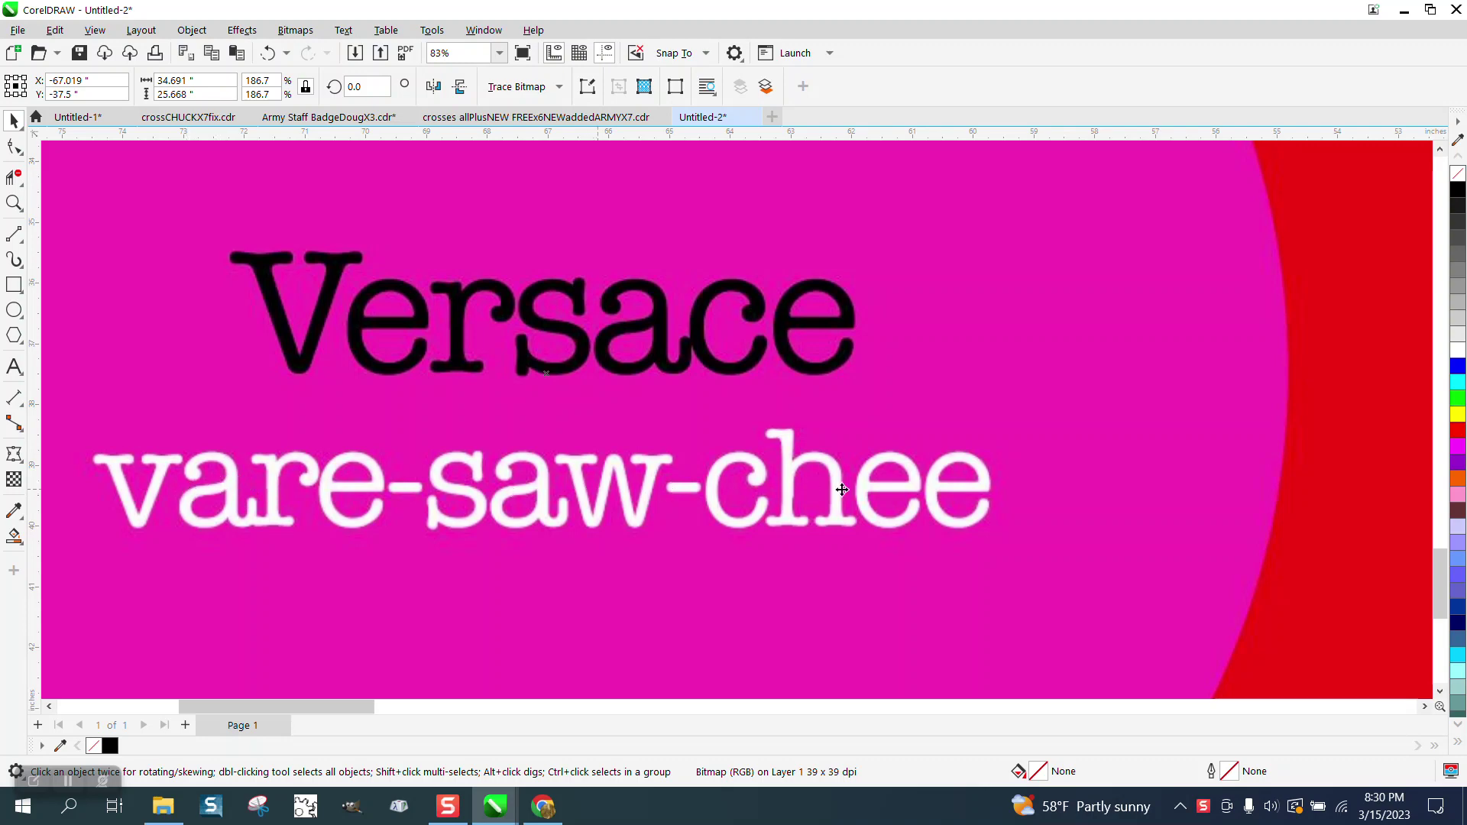
Move the Versace Medusa logo beside the red rectangle with the pronunciation text.
scroll(761, 325, down, 8)
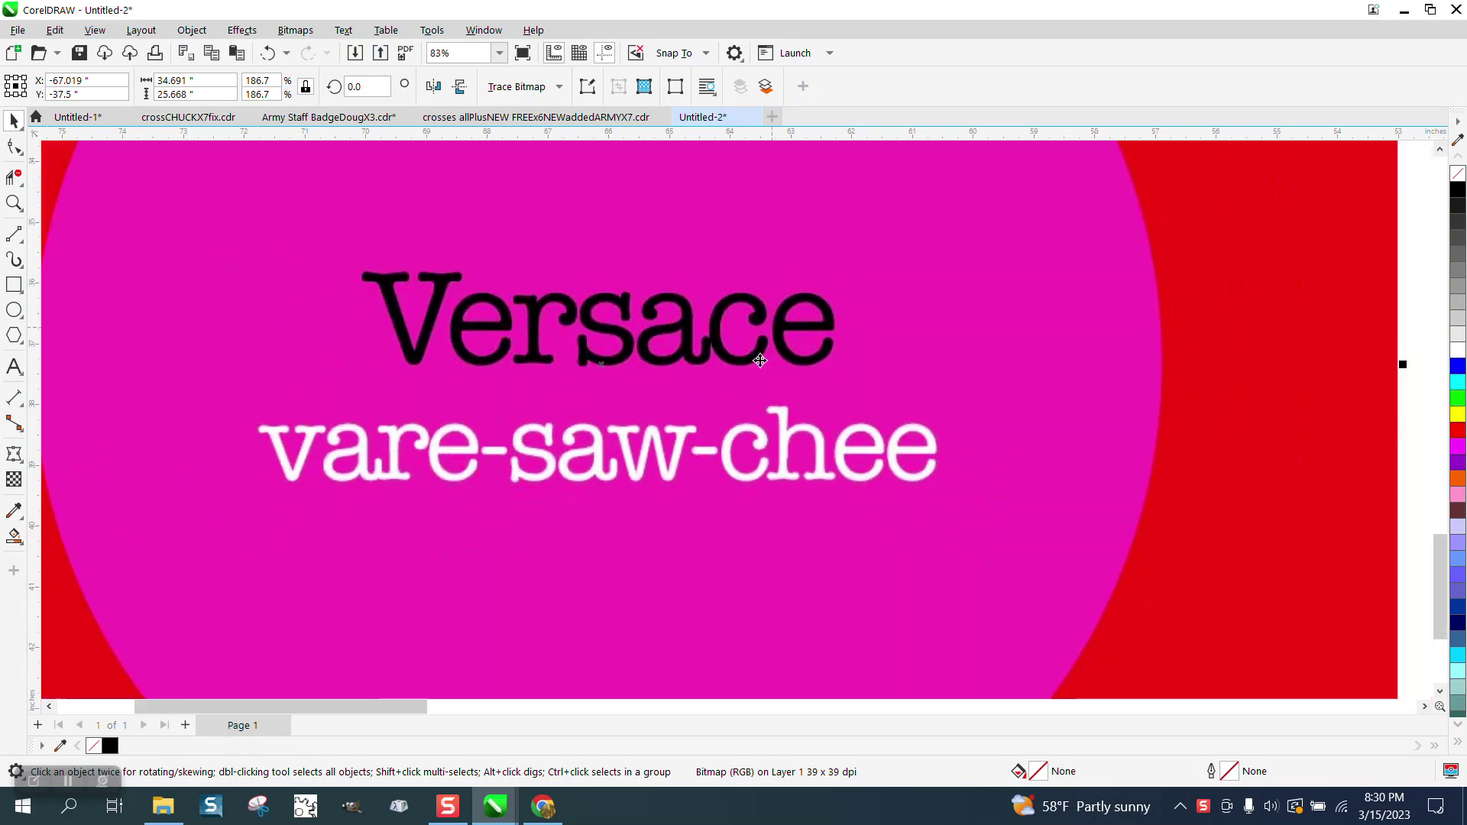
scroll(711, 373, down, 1)
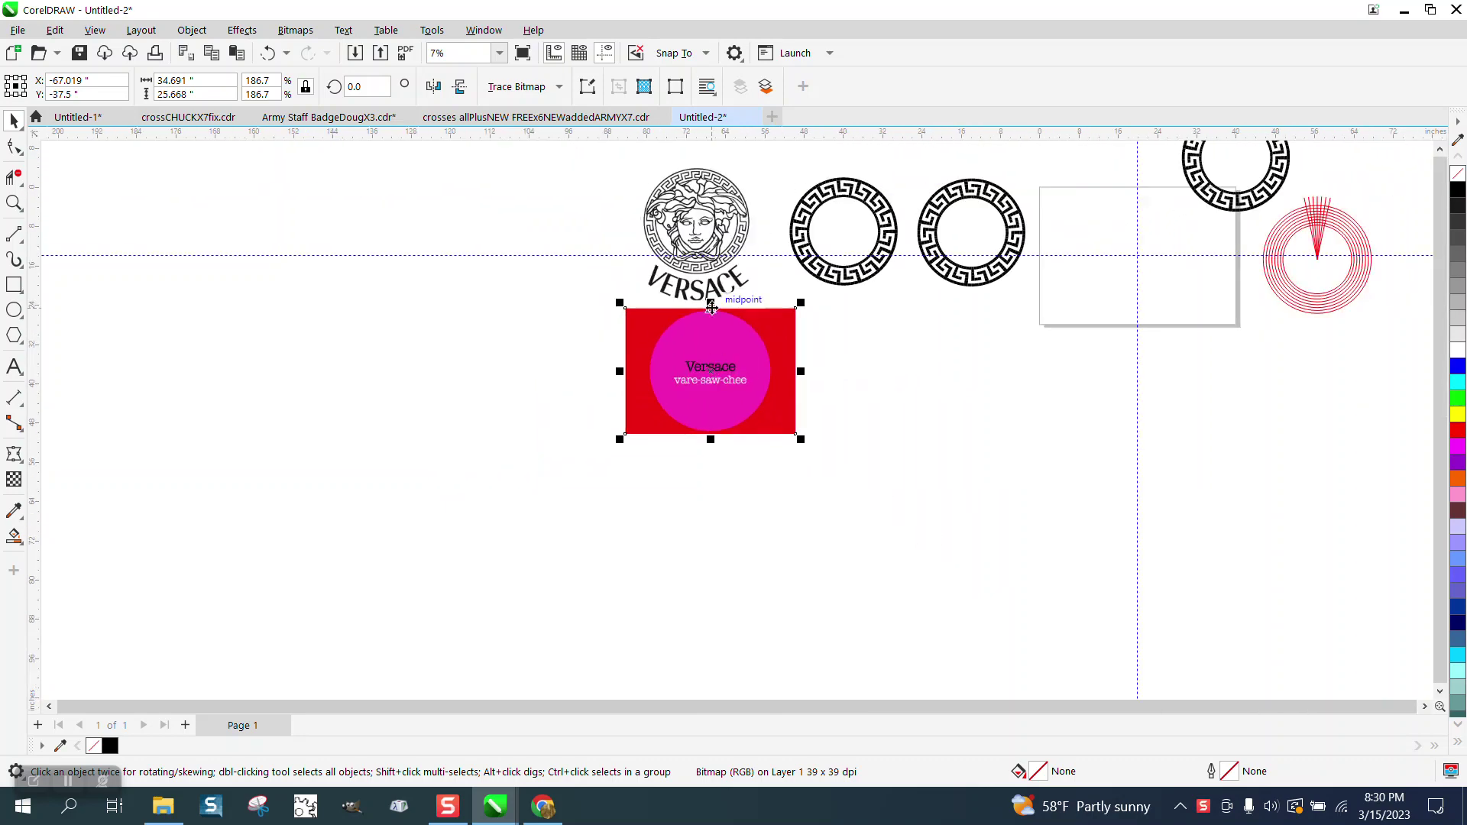
drag(711, 373, 822, 335)
Examine the Greek key rings and the red construction grid of concentric circles and radial lines.
click(14, 203)
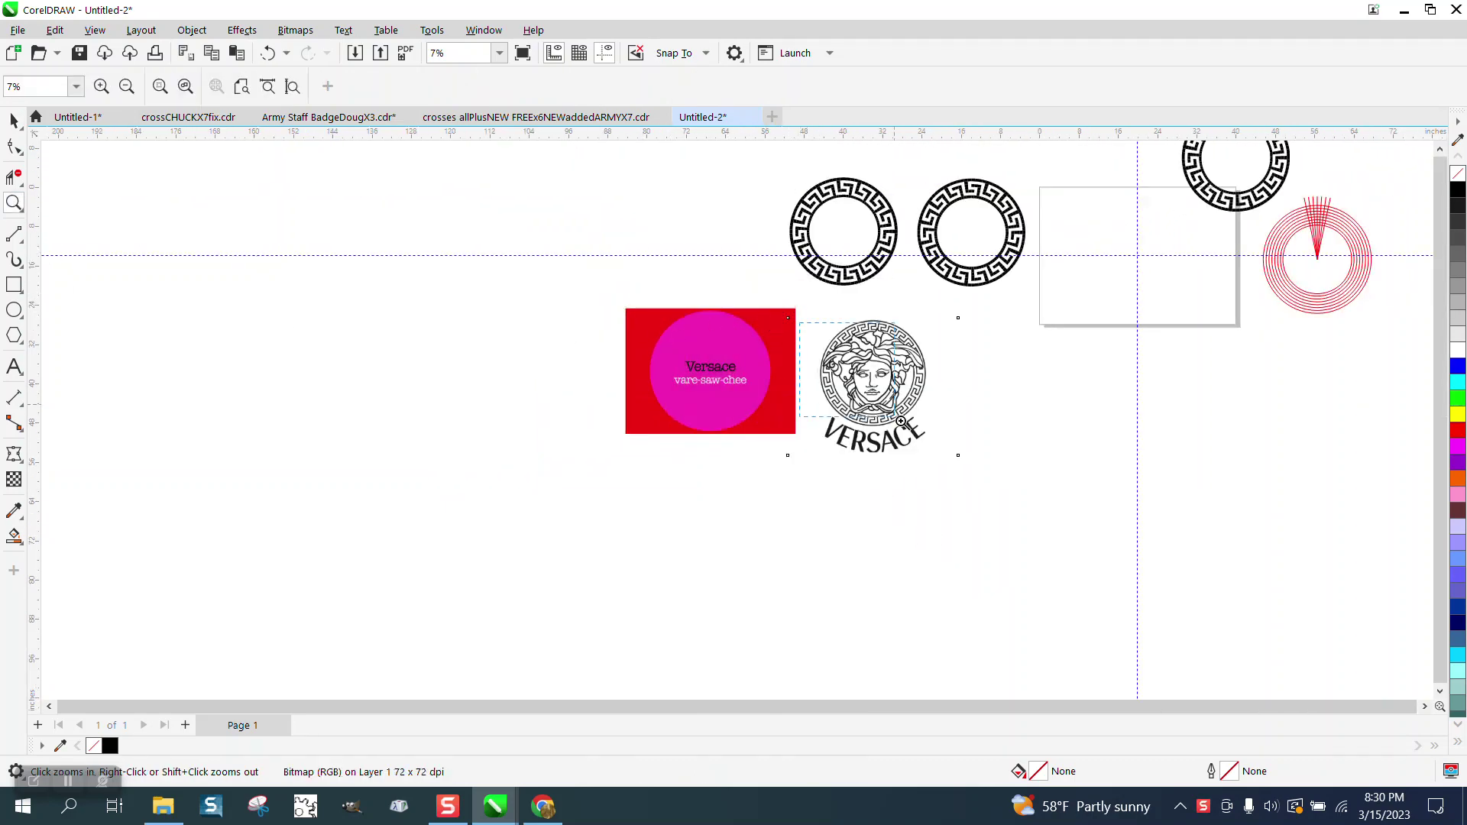
scroll(992, 485, up, 4)
scroll(632, 447, down, 2)
scroll(632, 448, down, 3)
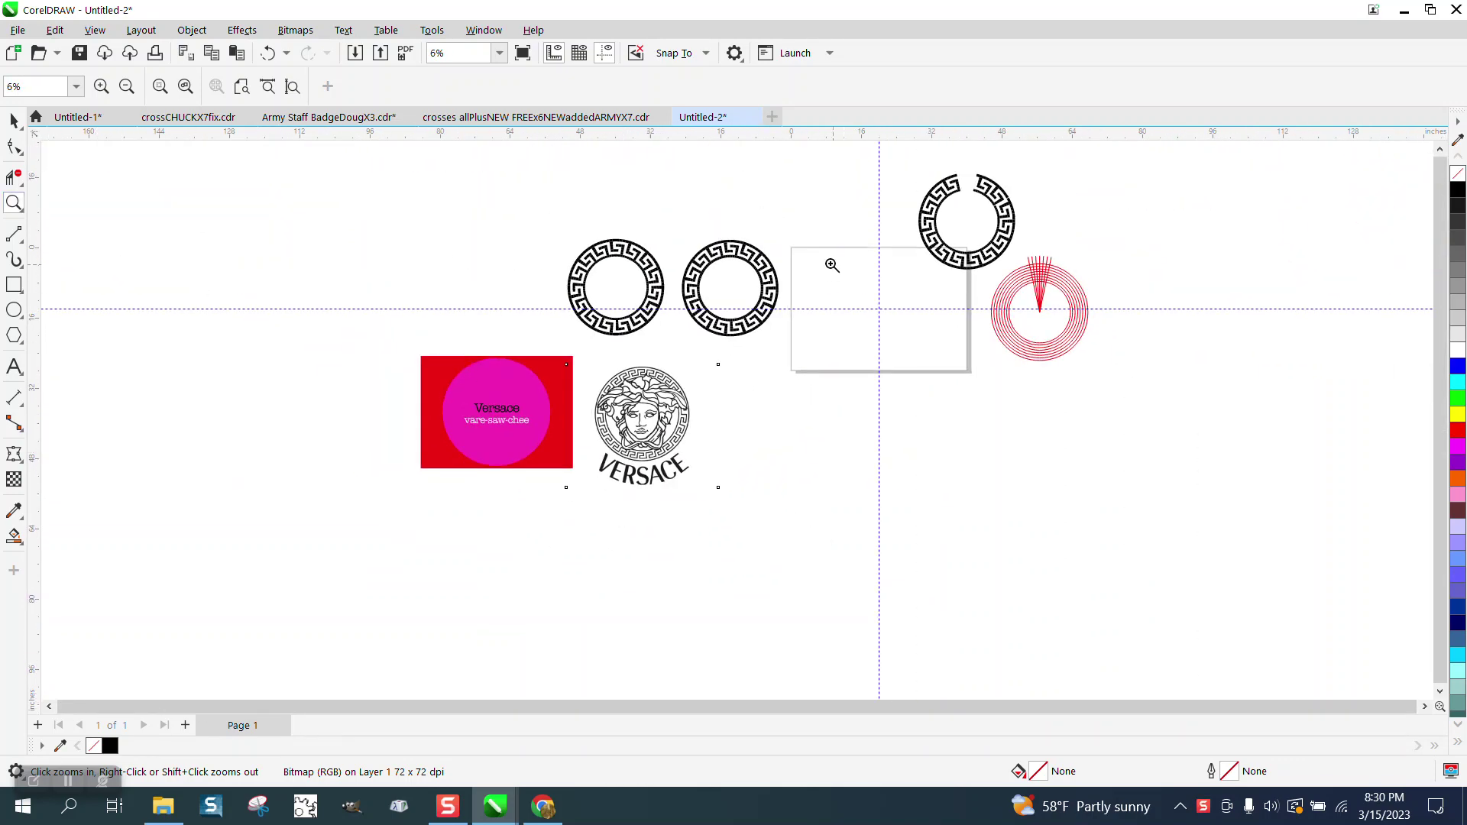
drag(787, 200, 1192, 448)
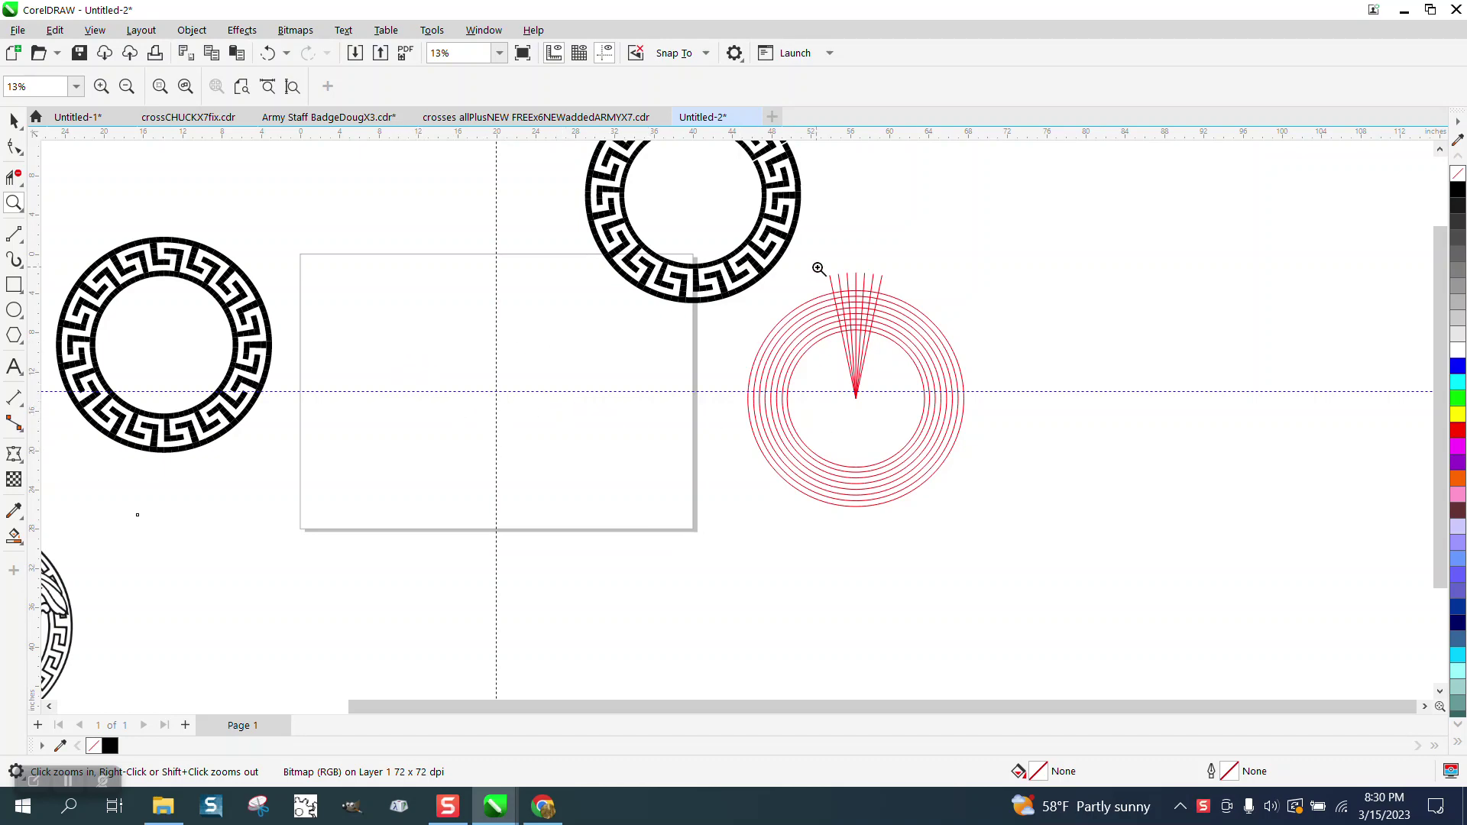
scroll(920, 364, up, 3)
scroll(679, 354, down, 2)
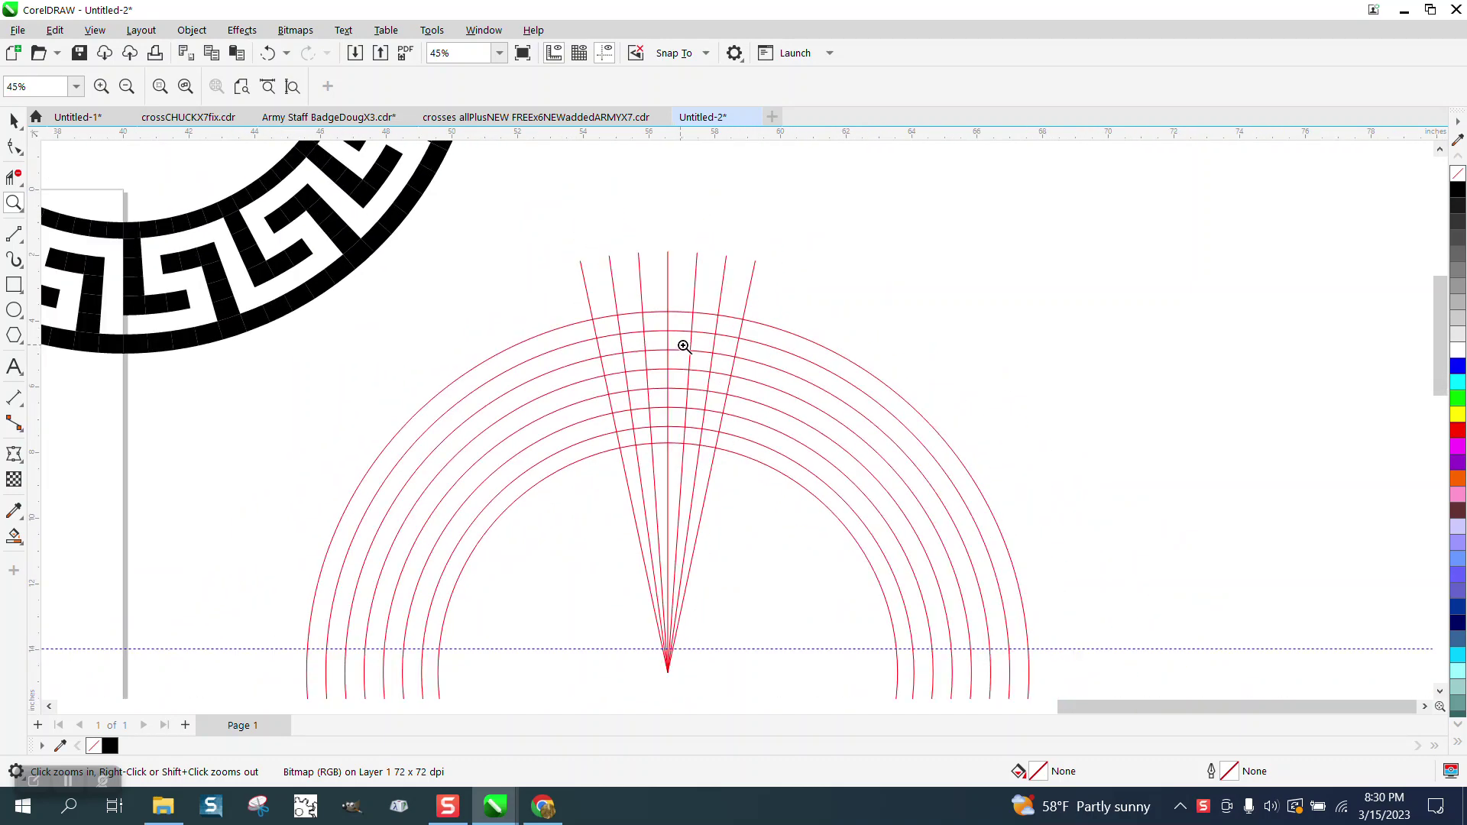
scroll(684, 346, down, 4)
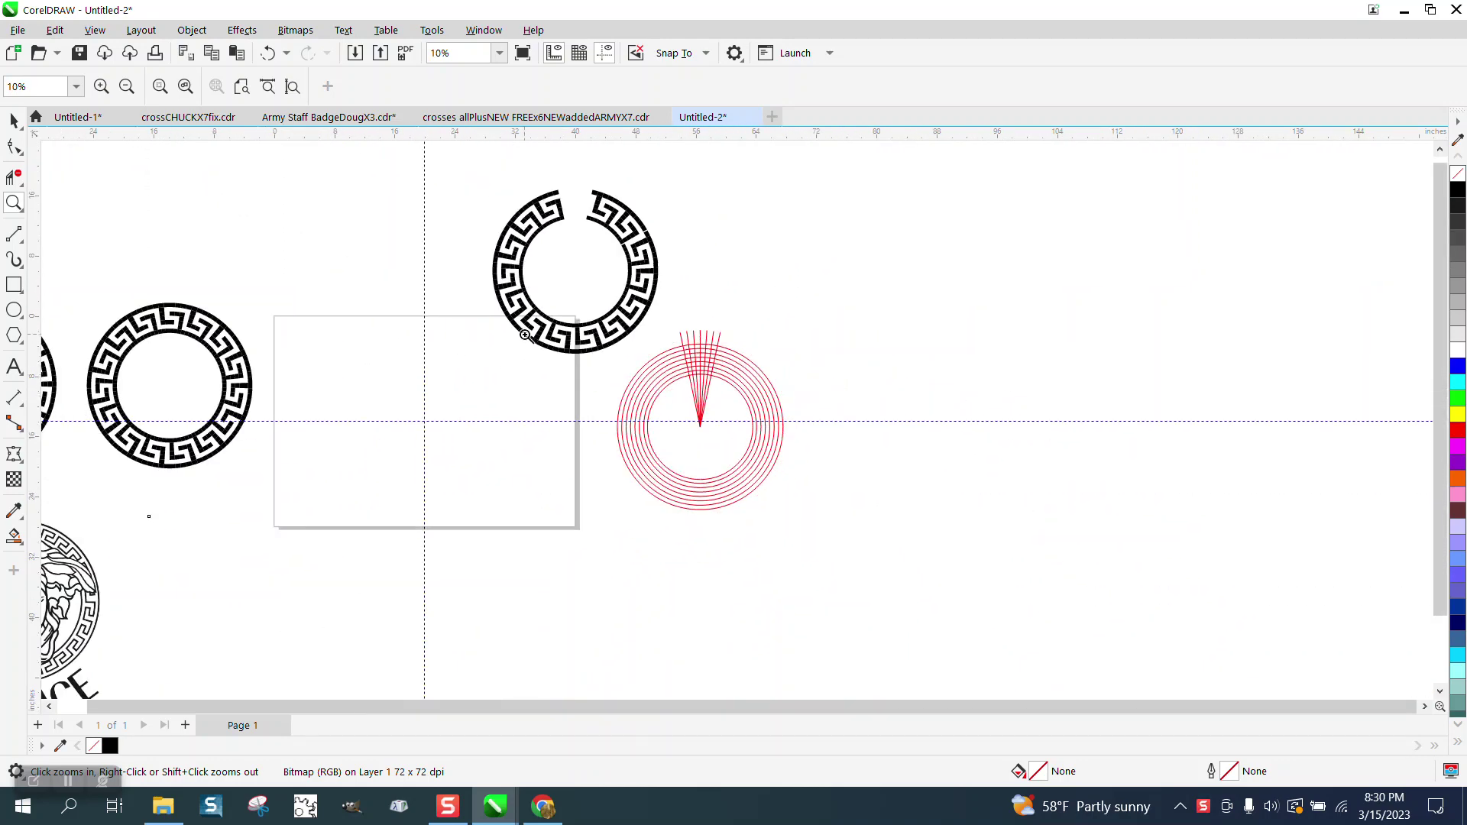
scroll(757, 398, up, 6)
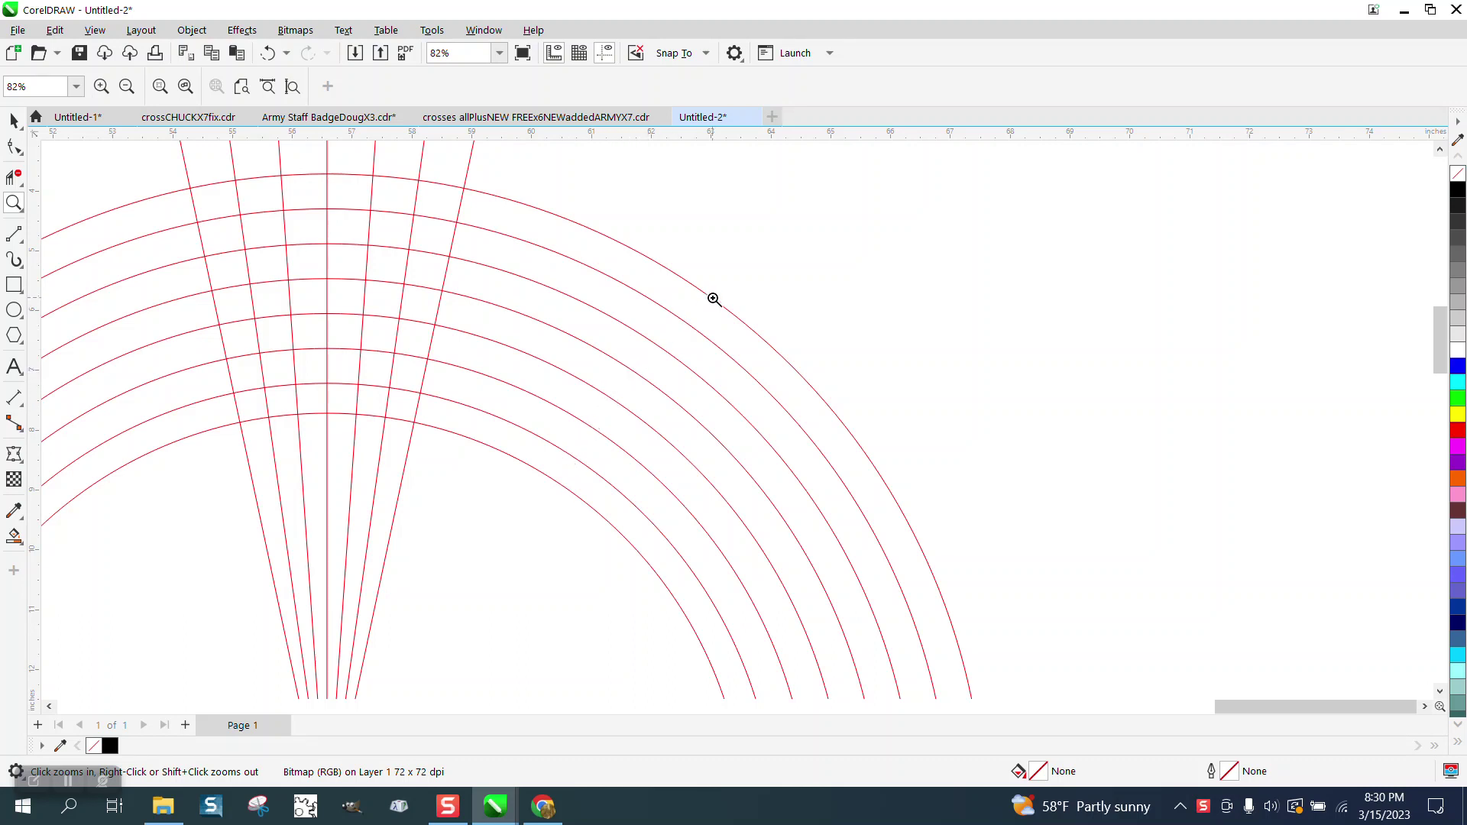
scroll(713, 298, down, 1)
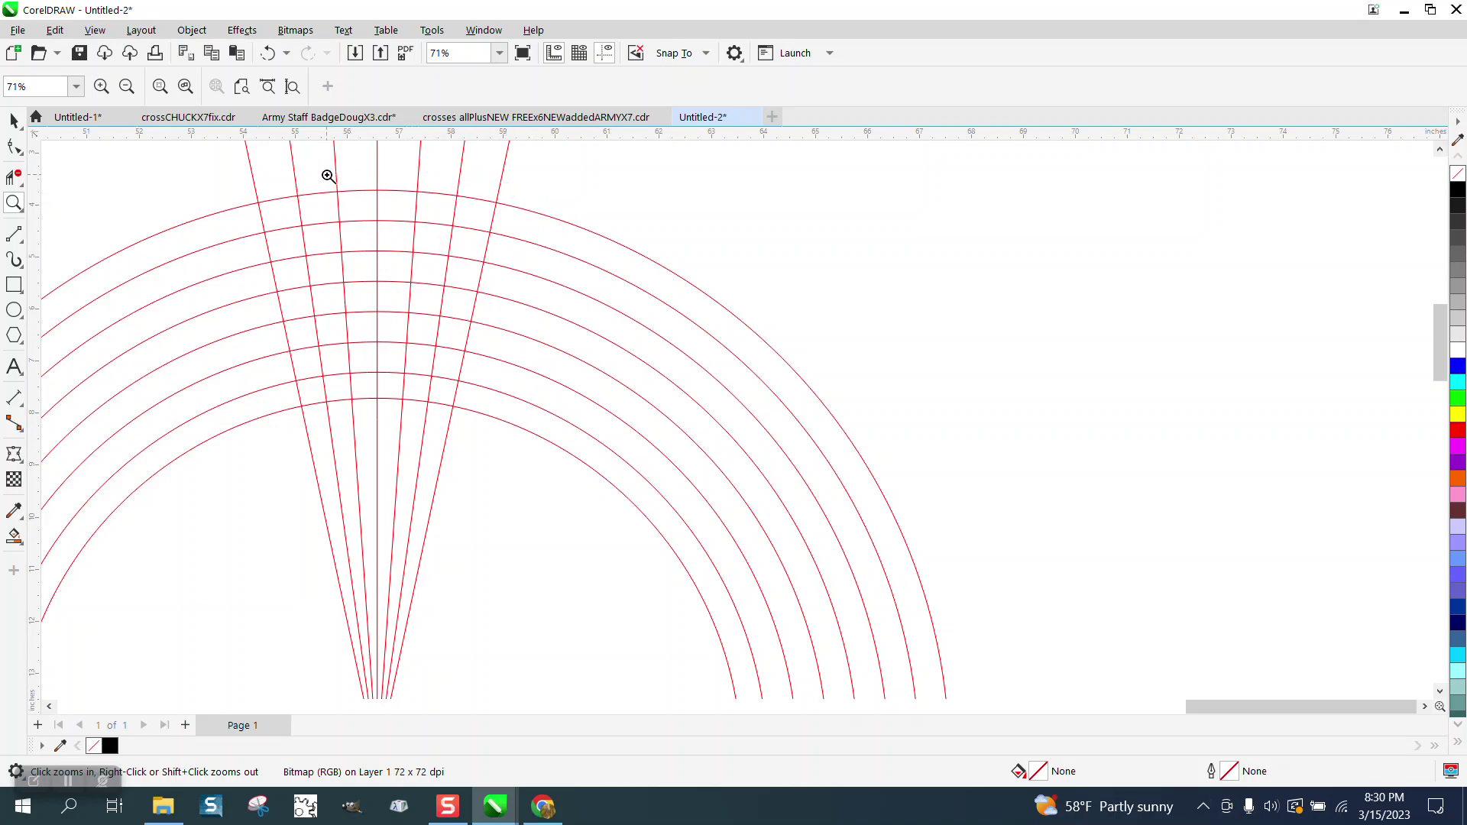
scroll(370, 262, down, 12)
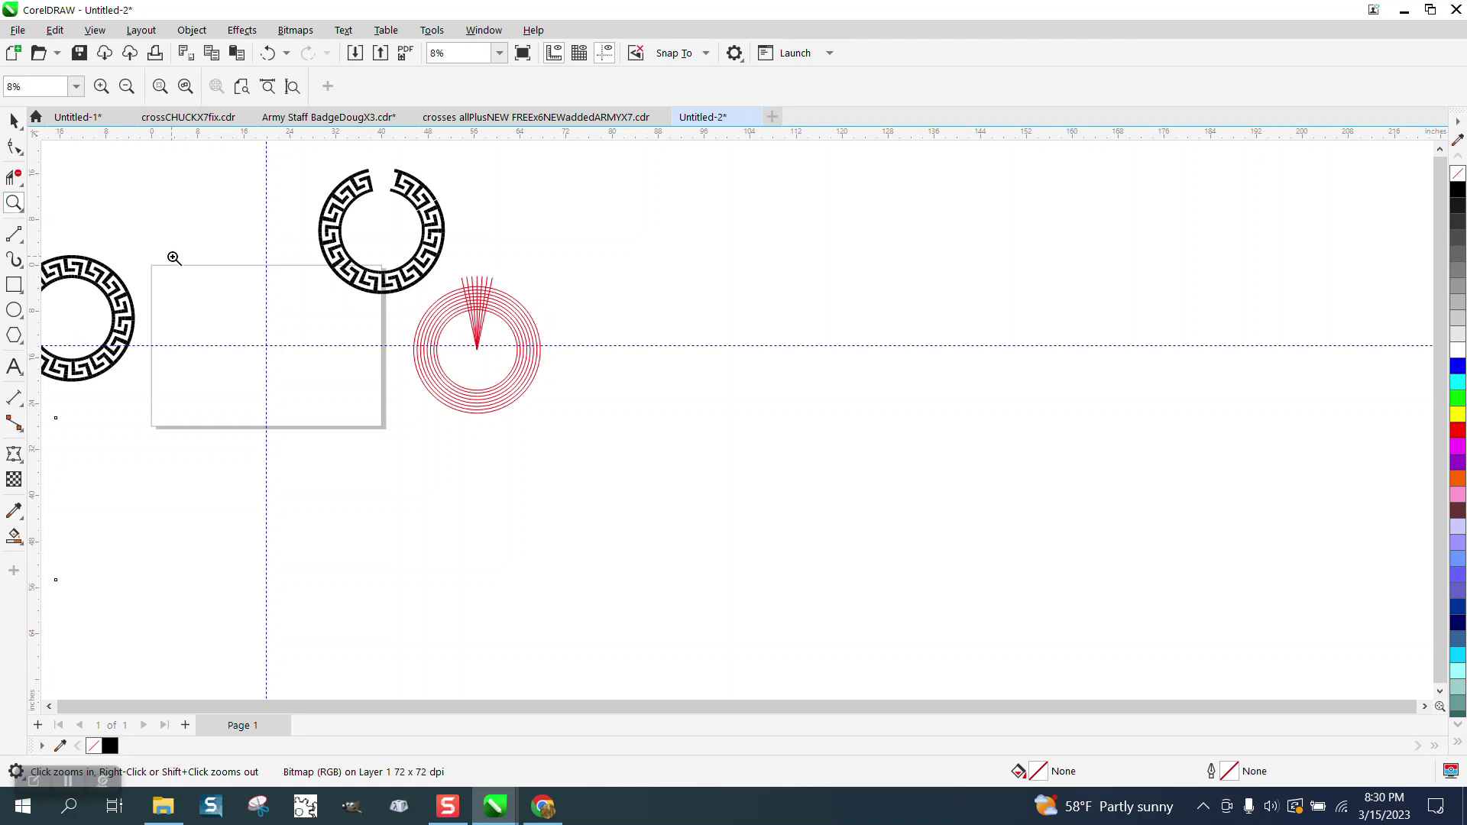
Draw a circle about 17.8 inches across on the page, resize it to 22 inches and centre it on the page.
drag(164, 260, 466, 458)
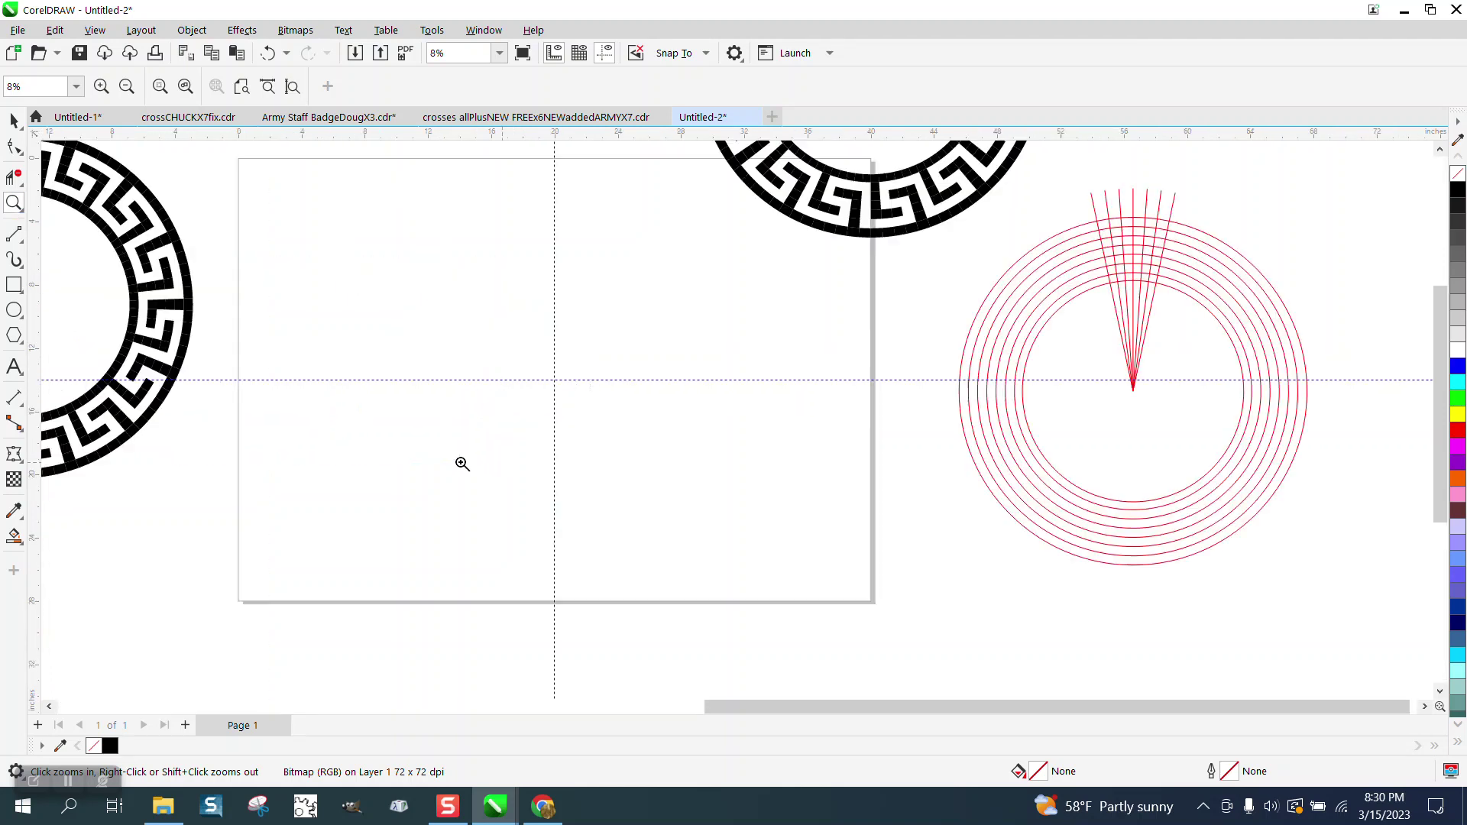
click(14, 310)
drag(676, 274, 395, 535)
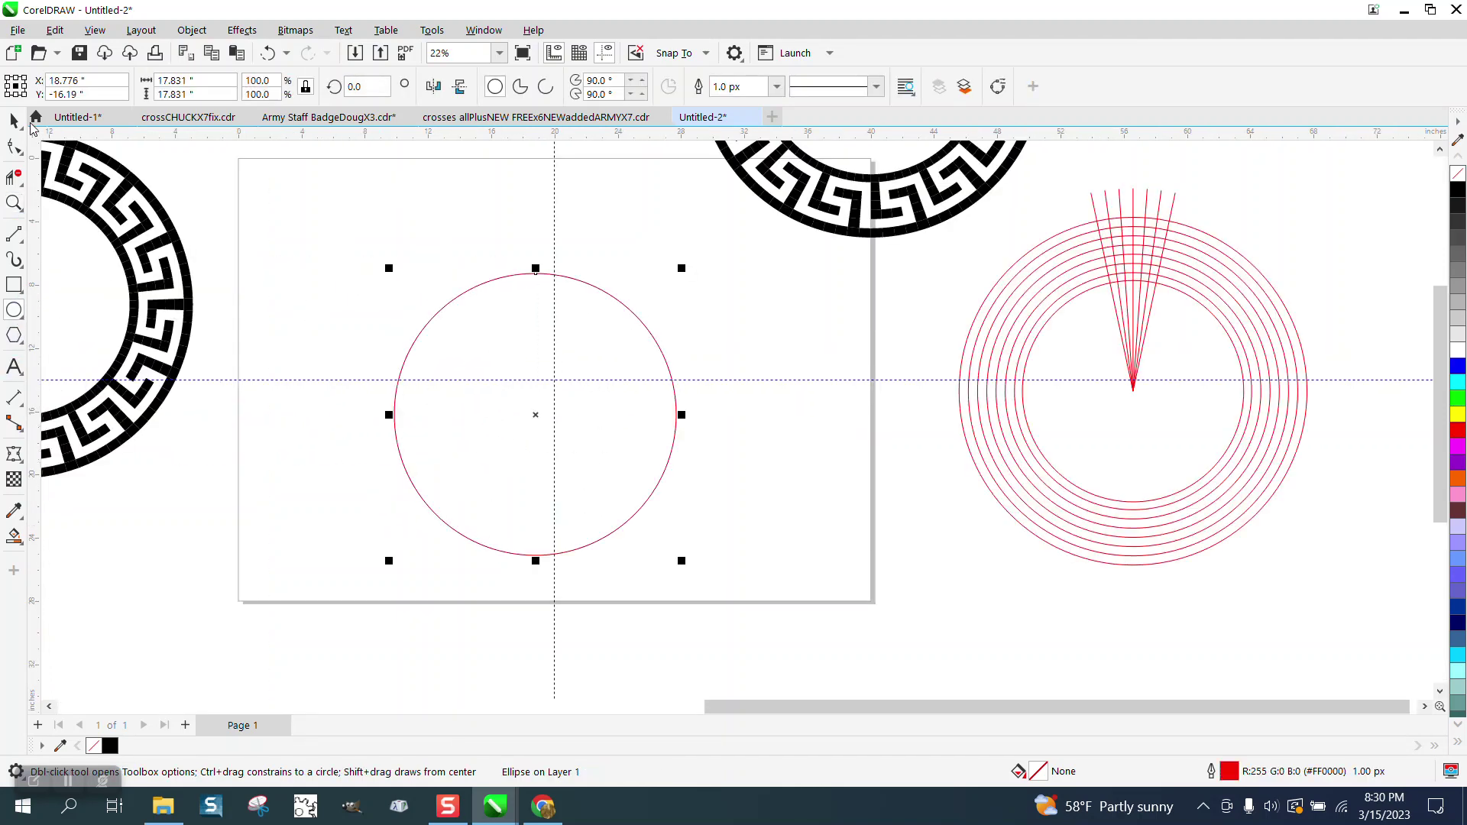
double_click(183, 80)
text(22)
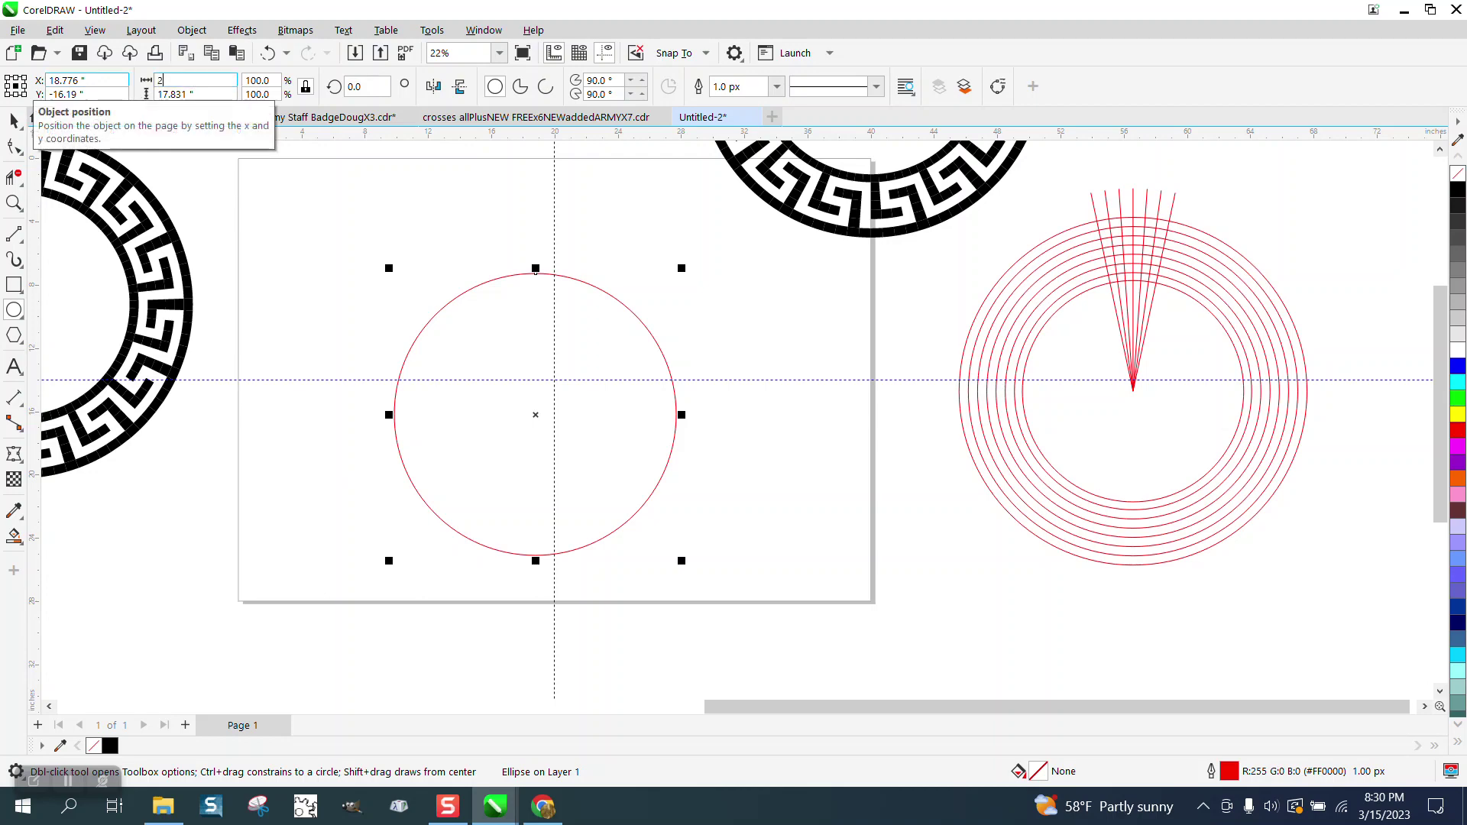
key(Return)
key(p)
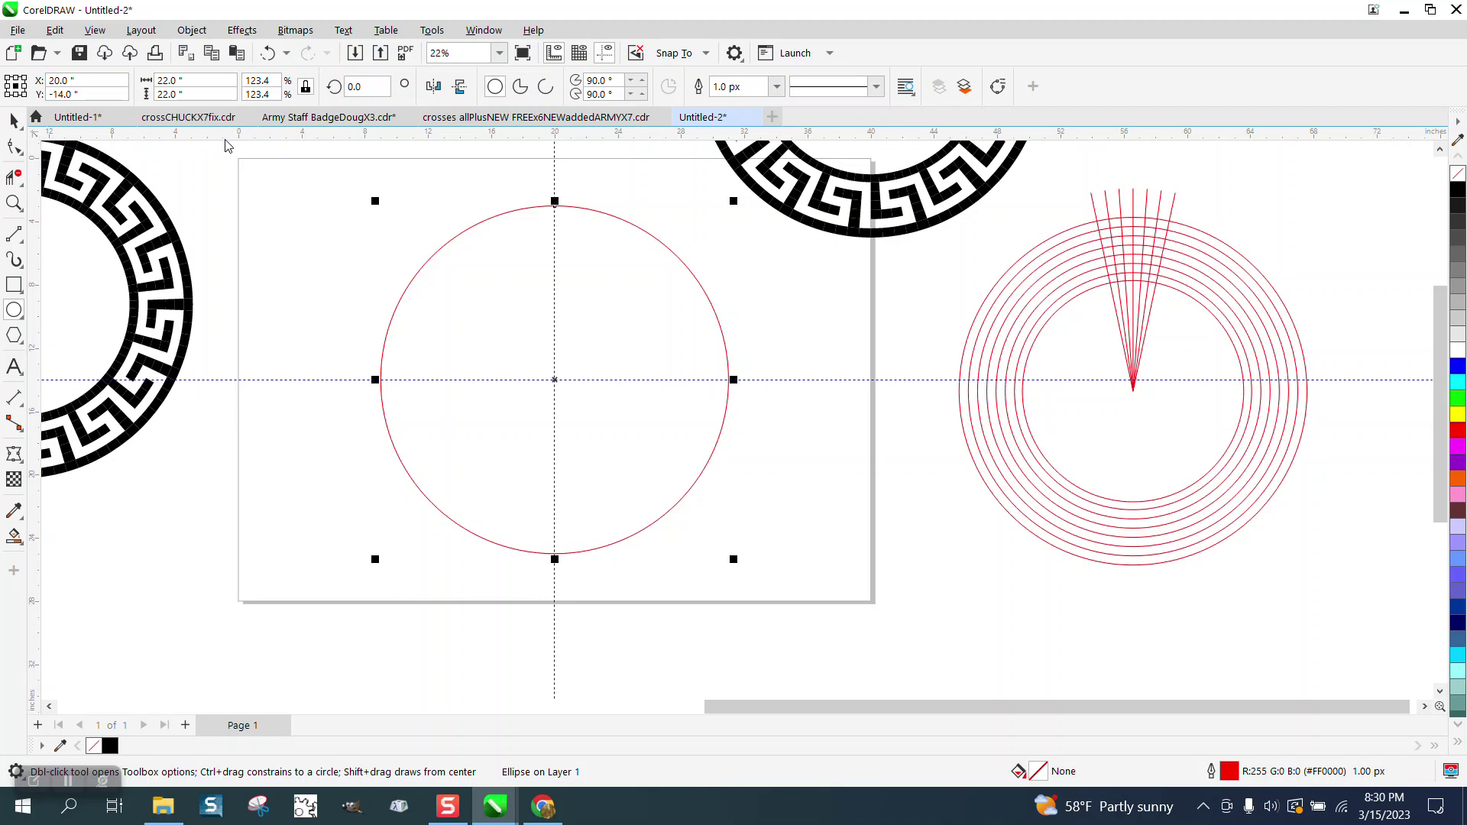
Try adding a concentric copy of the circle sized 21 inches.
double_click(194, 81)
text(24)
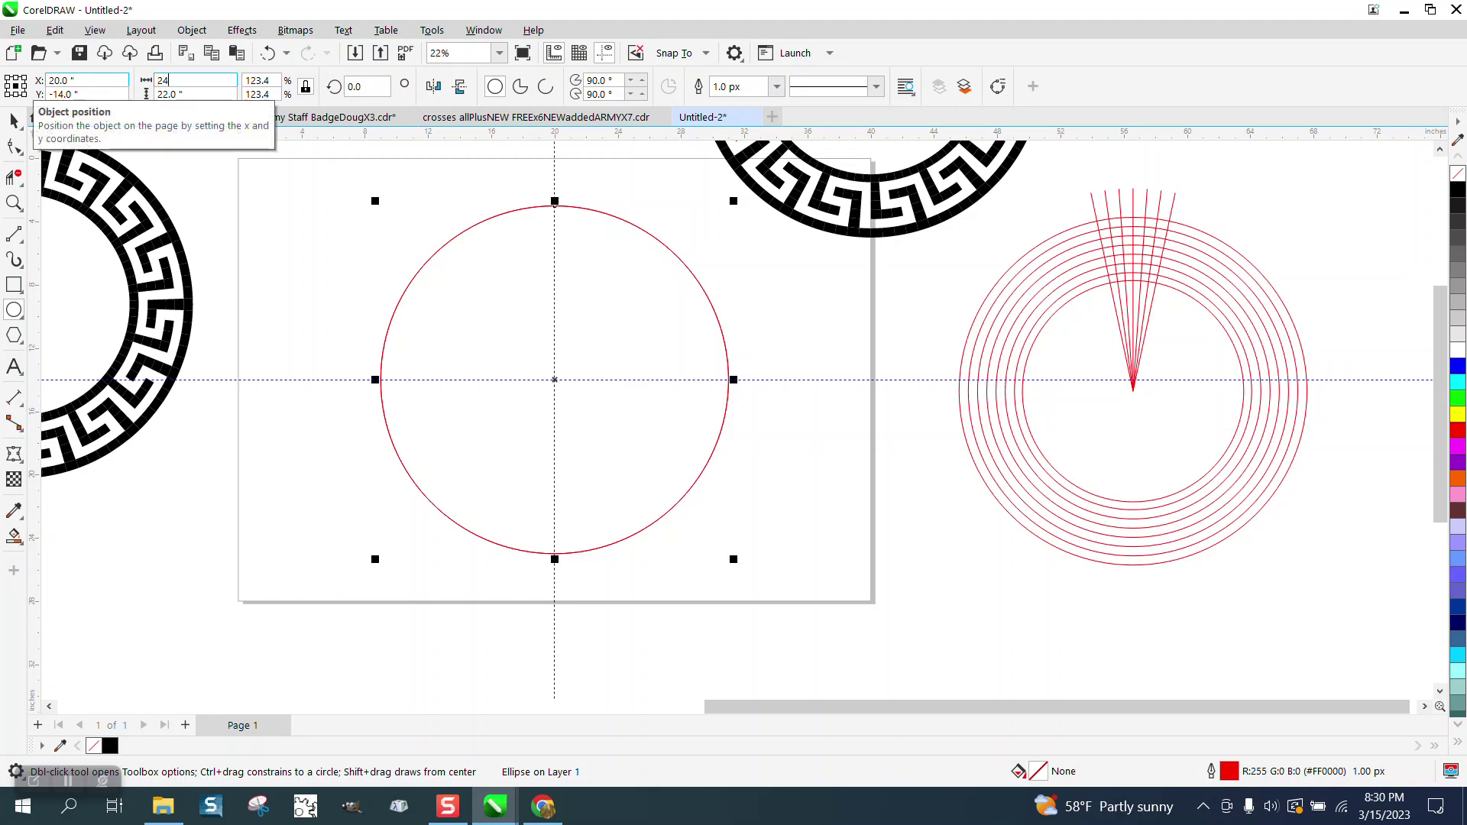
key(Return)
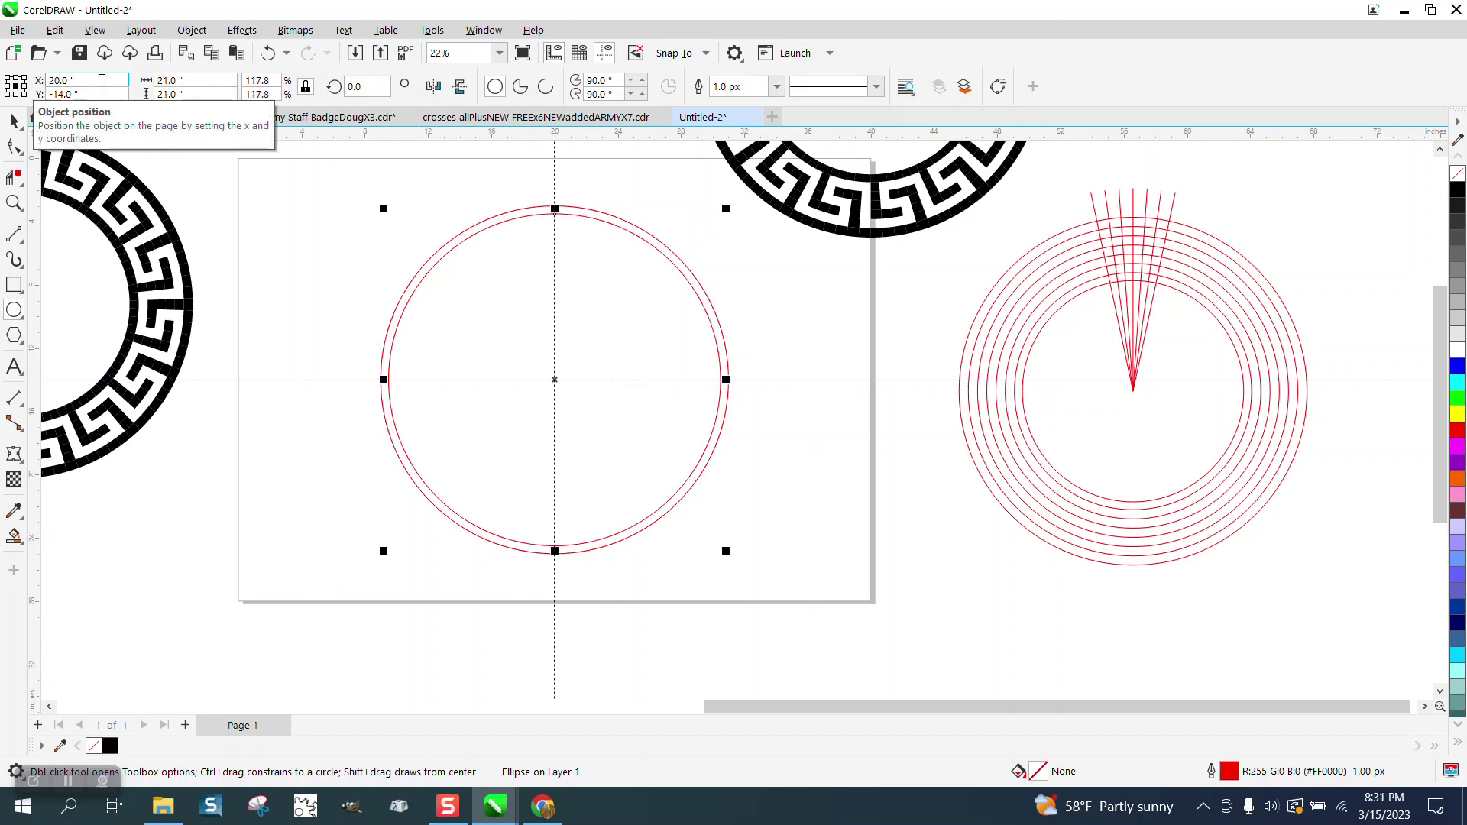
click(102, 80)
key(Tab)
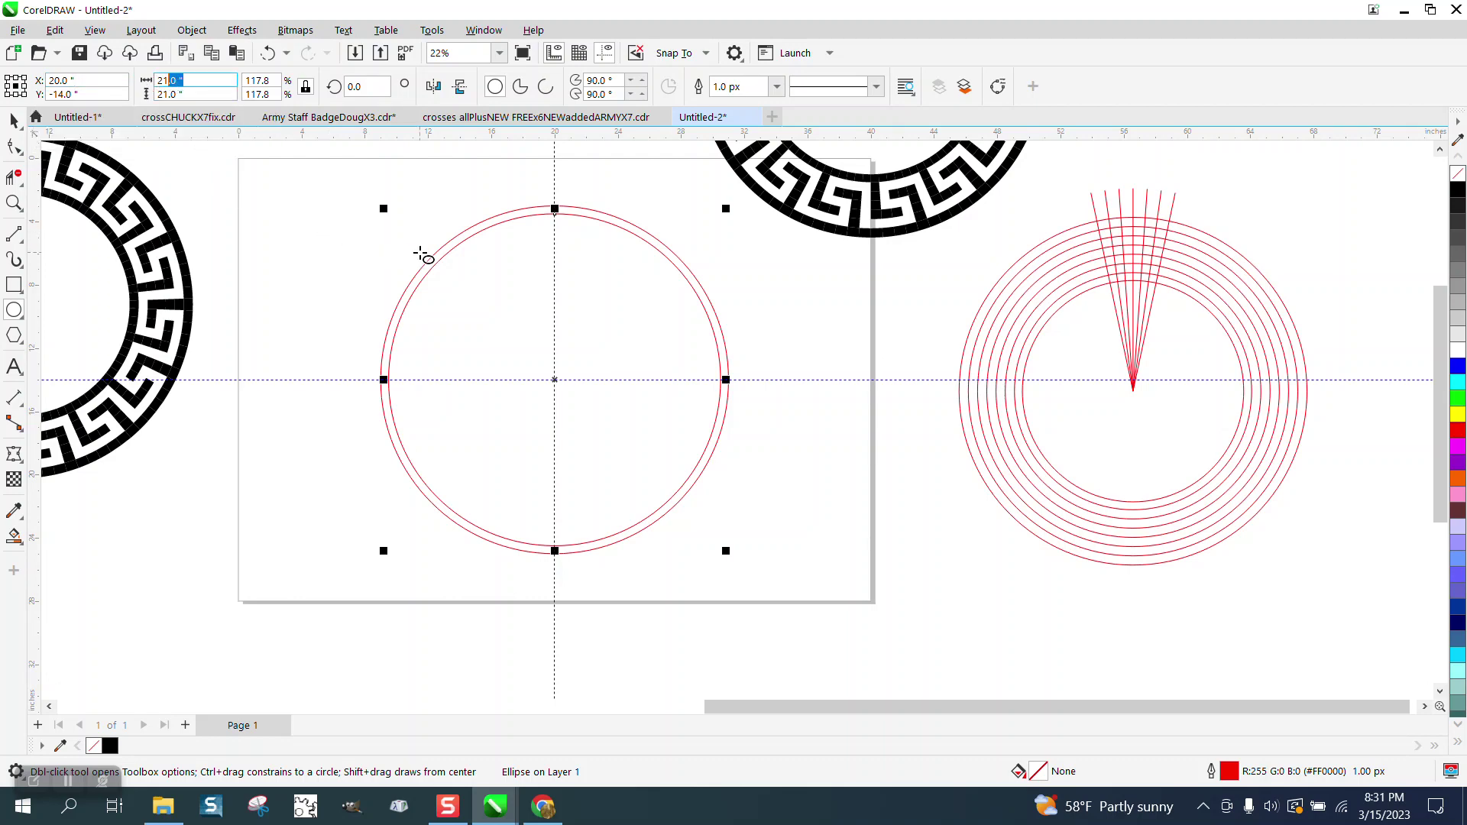
Try adding further concentric copies sized 20, 19 and 18 inches from the inner circle.
click(14, 120)
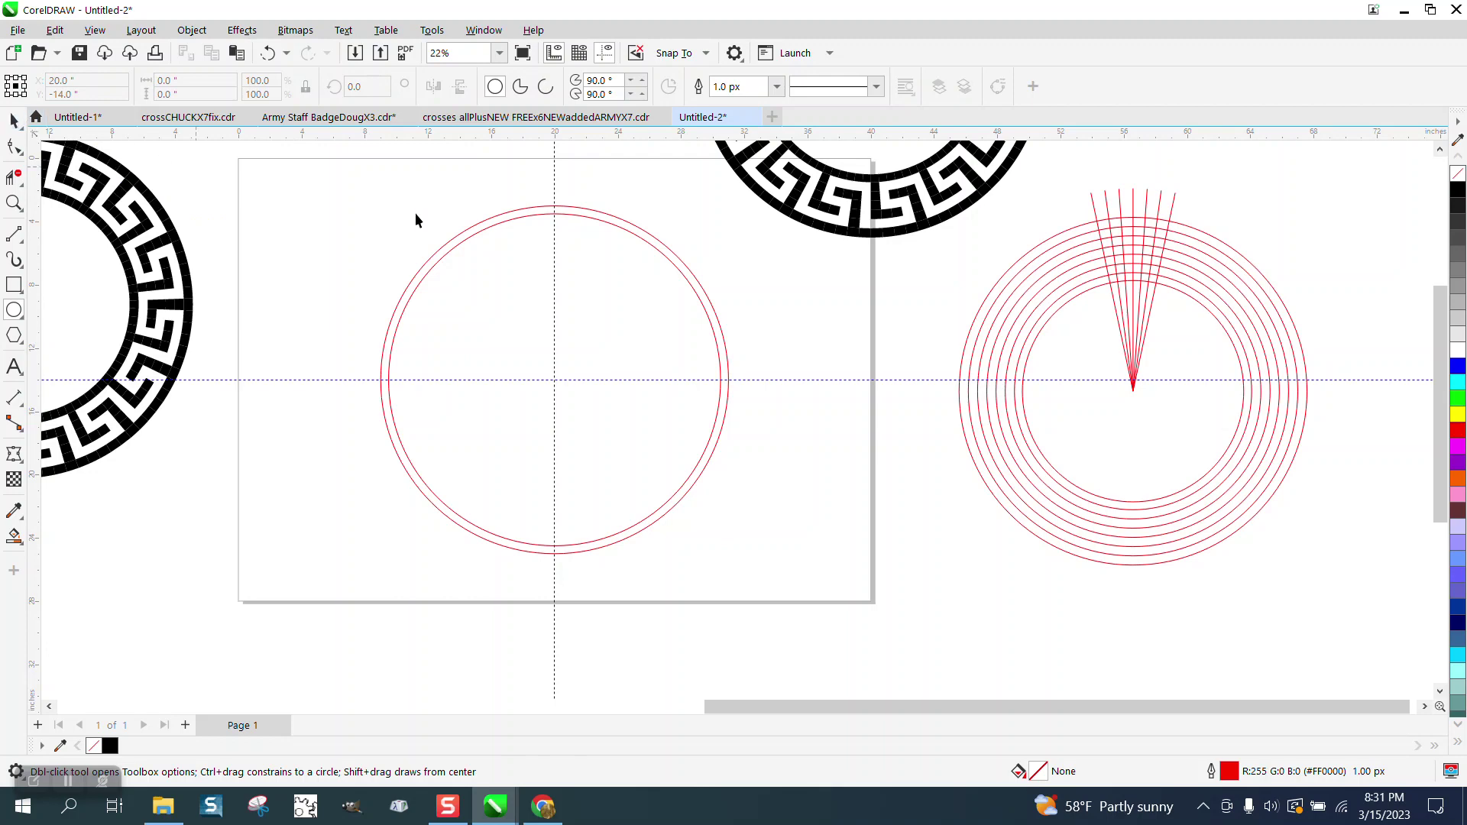
click(538, 221)
click(539, 217)
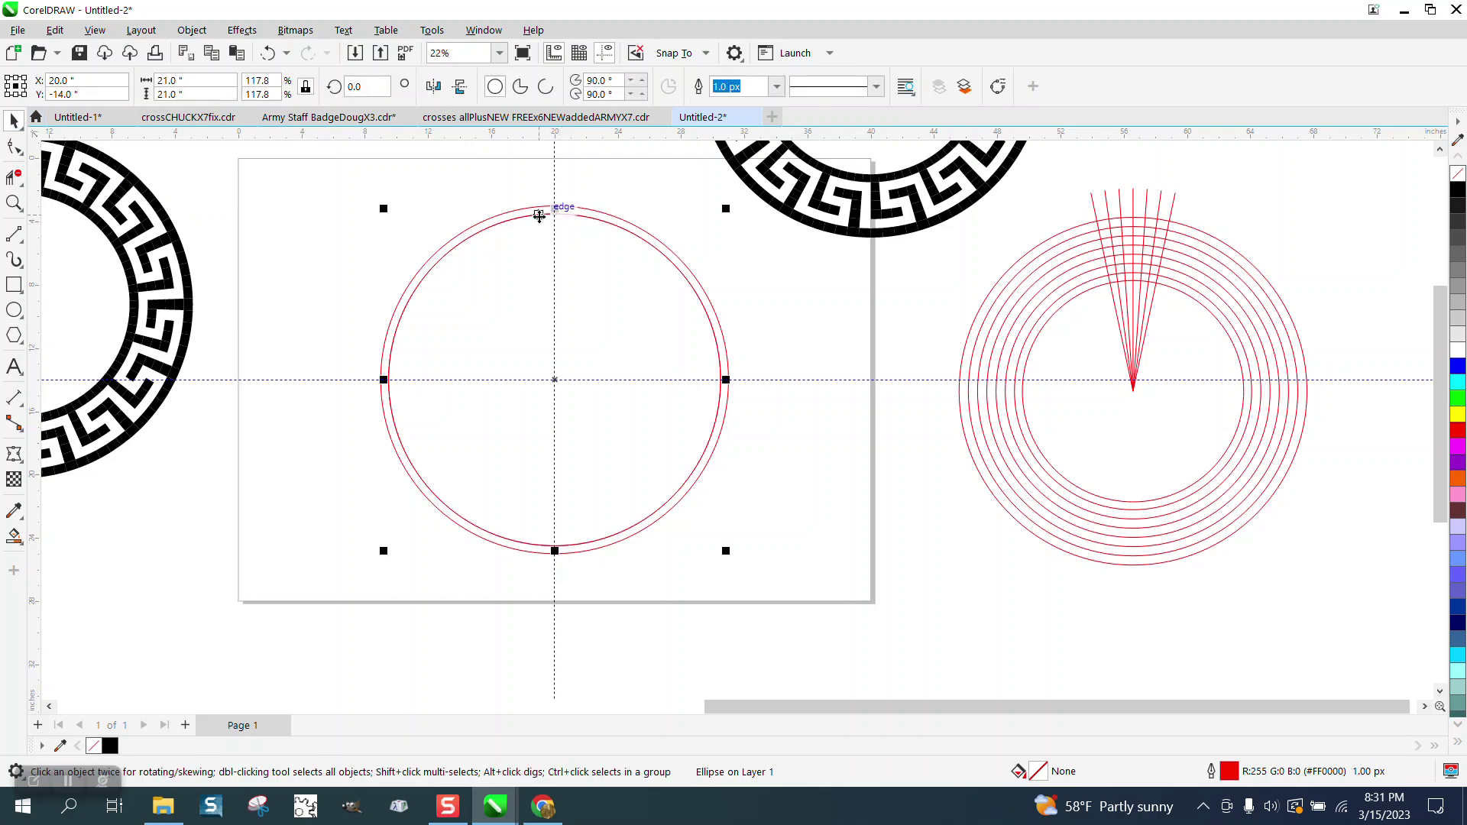
drag(183, 80, 145, 85)
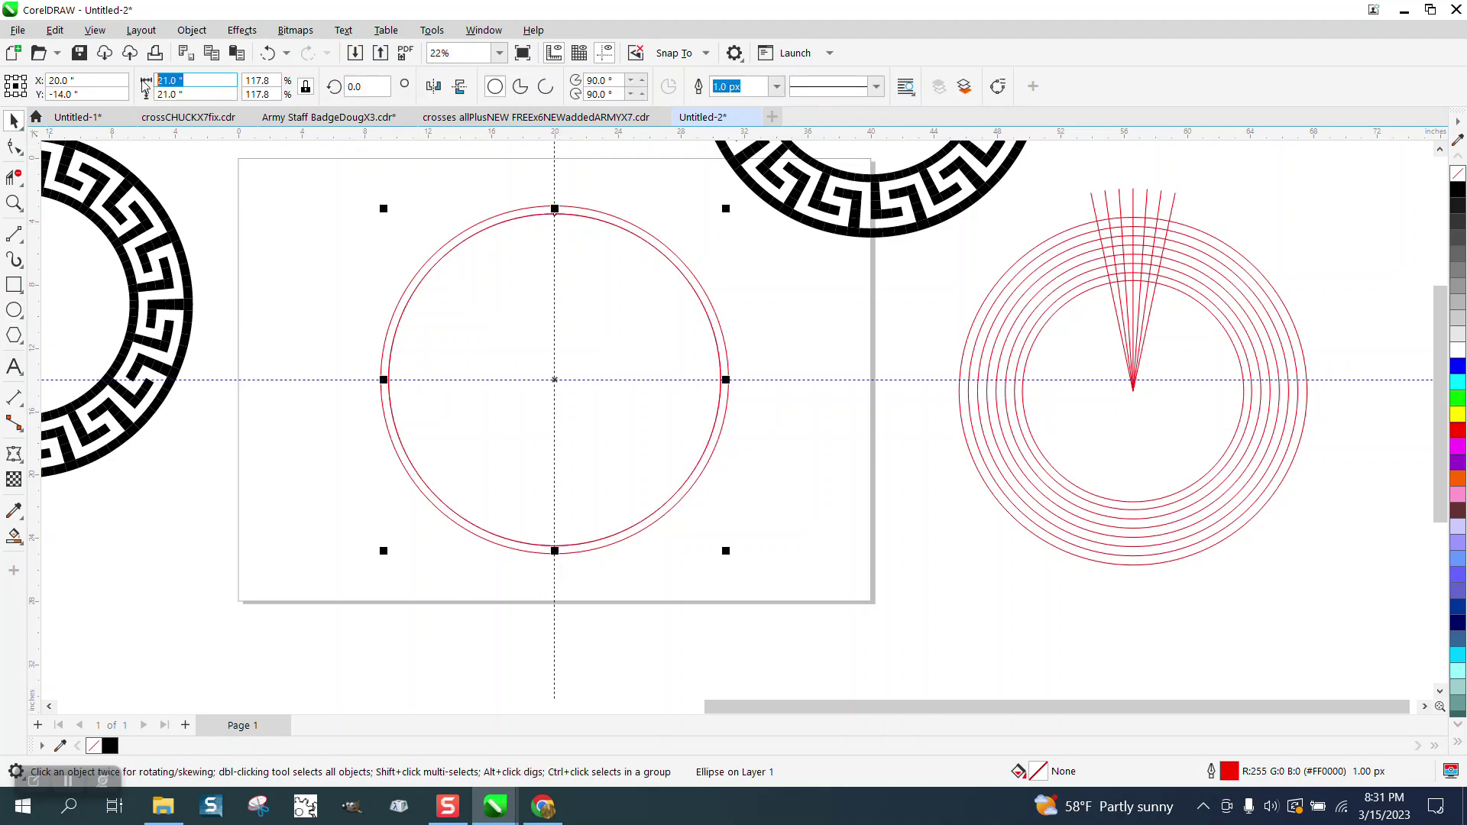
text(20)
key(Return)
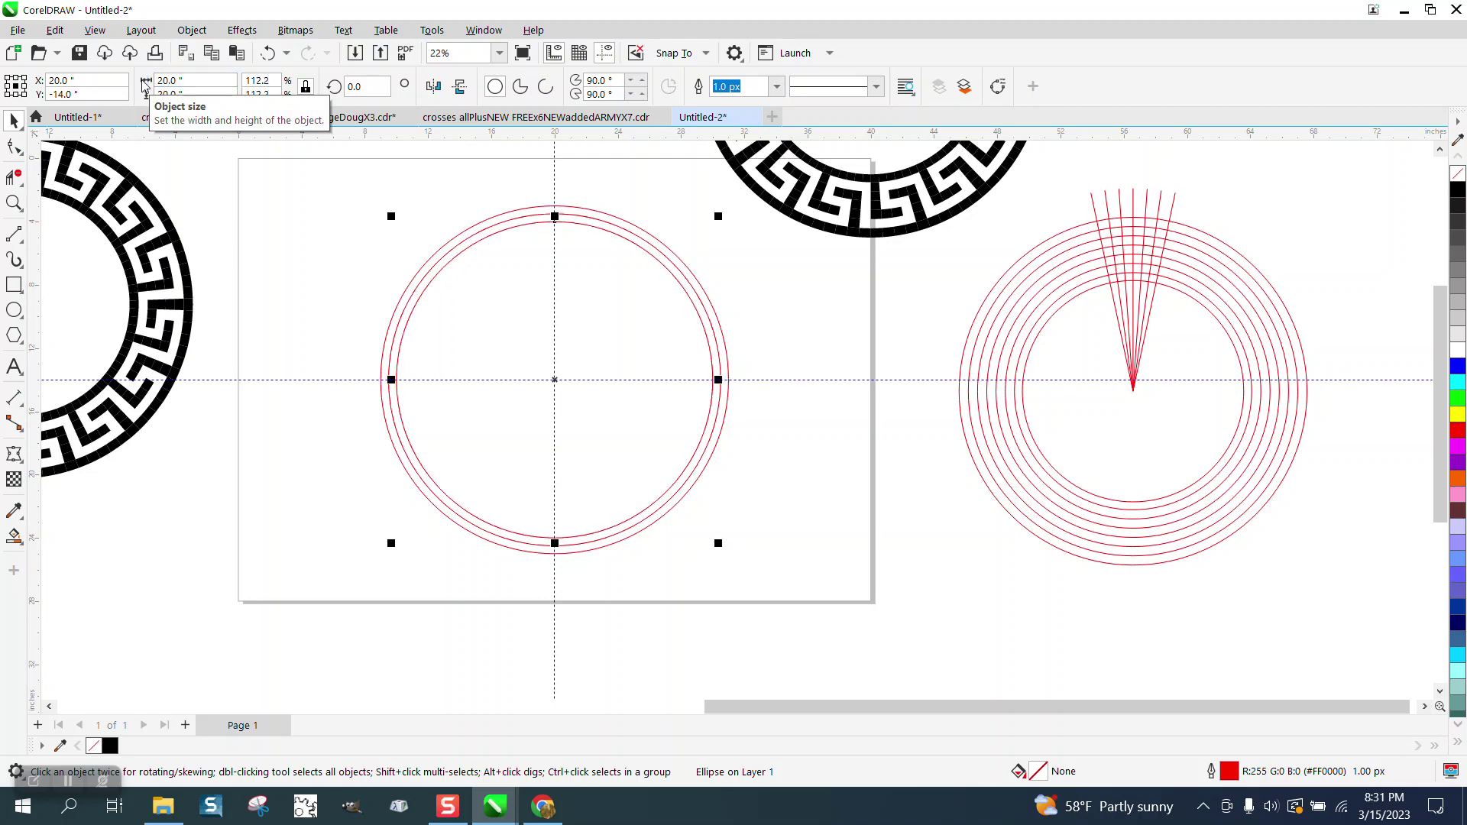
text(19)
key(Return)
text(18)
key(Return)
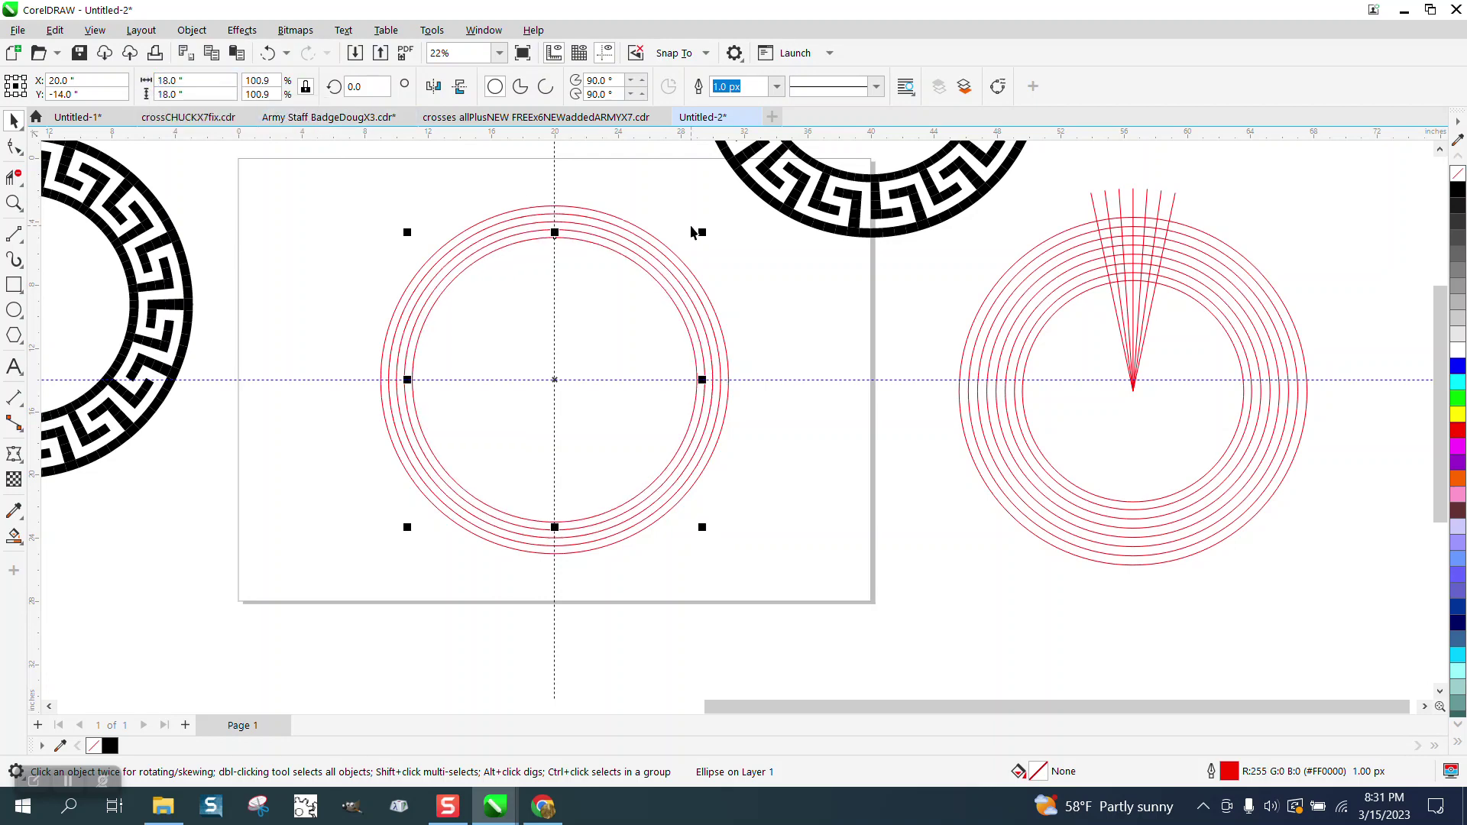
Undo the smaller concentric copies, back to the 22-inch circle.
click(653, 253)
click(626, 258)
click(269, 55)
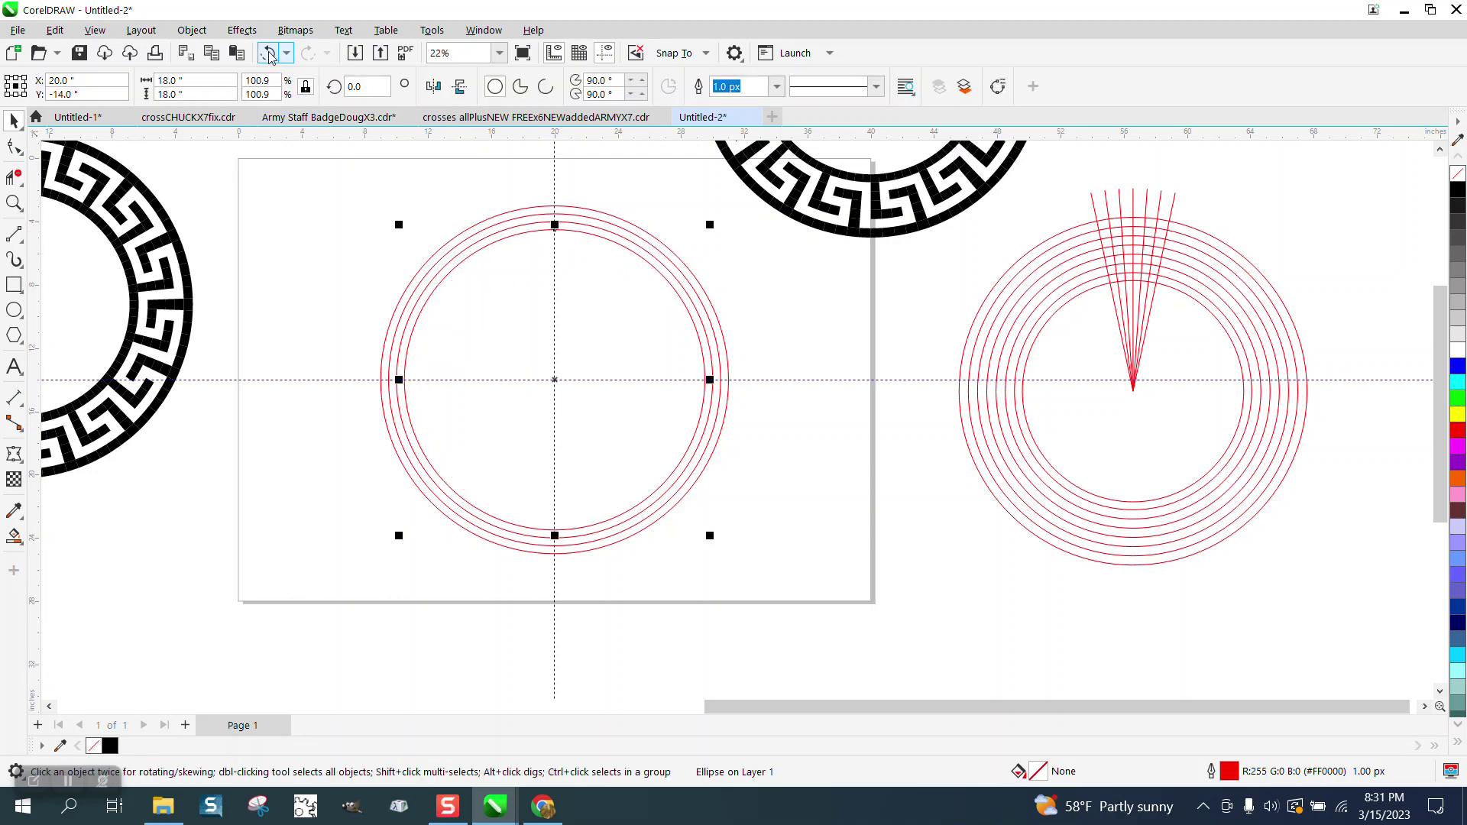
click(269, 55)
click(268, 55)
click(268, 55)
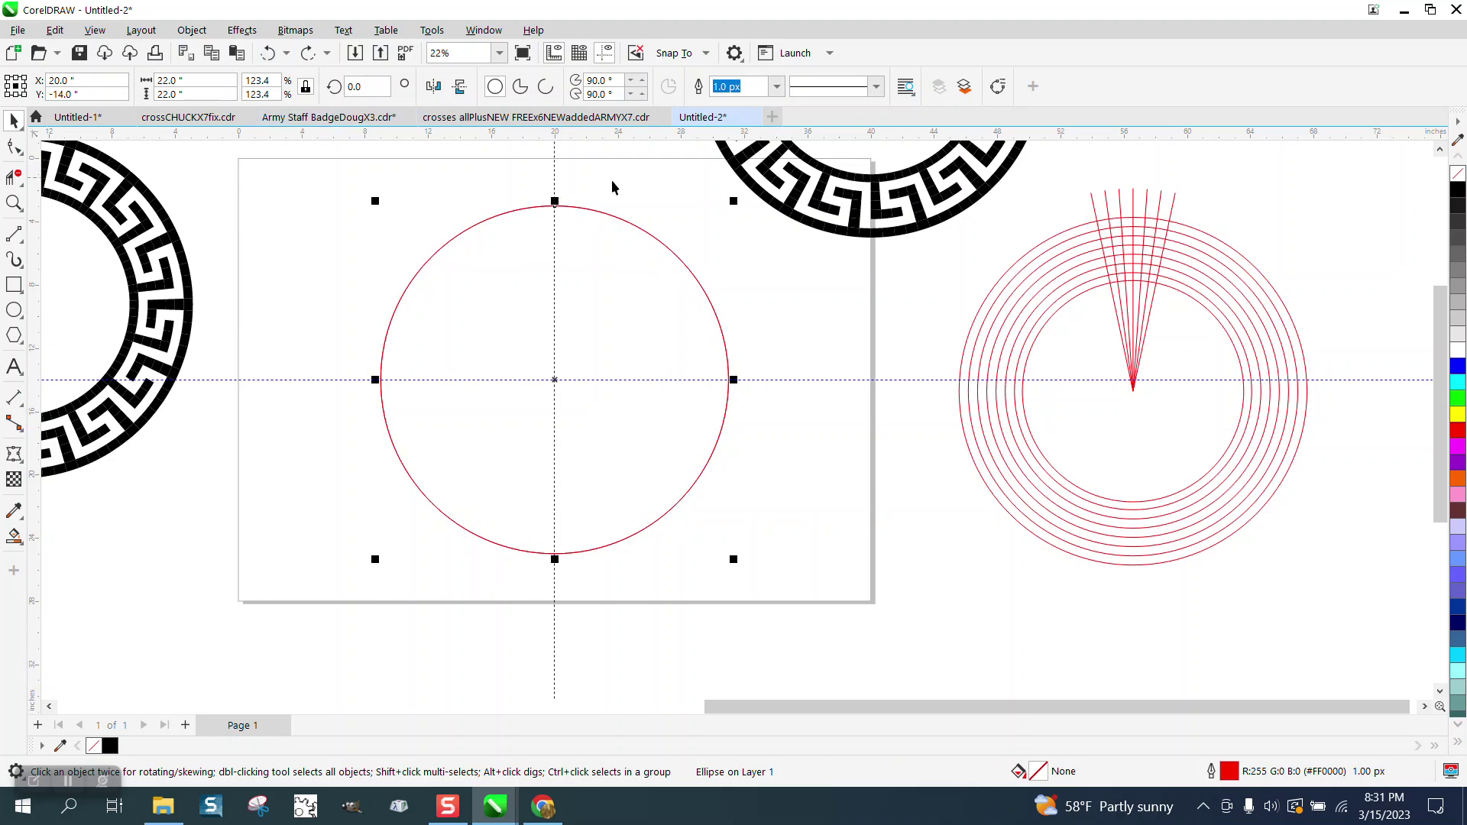
Shift the 22-inch circle off-centre and centre it on the page again.
drag(606, 208, 721, 376)
key(ctrl+z)
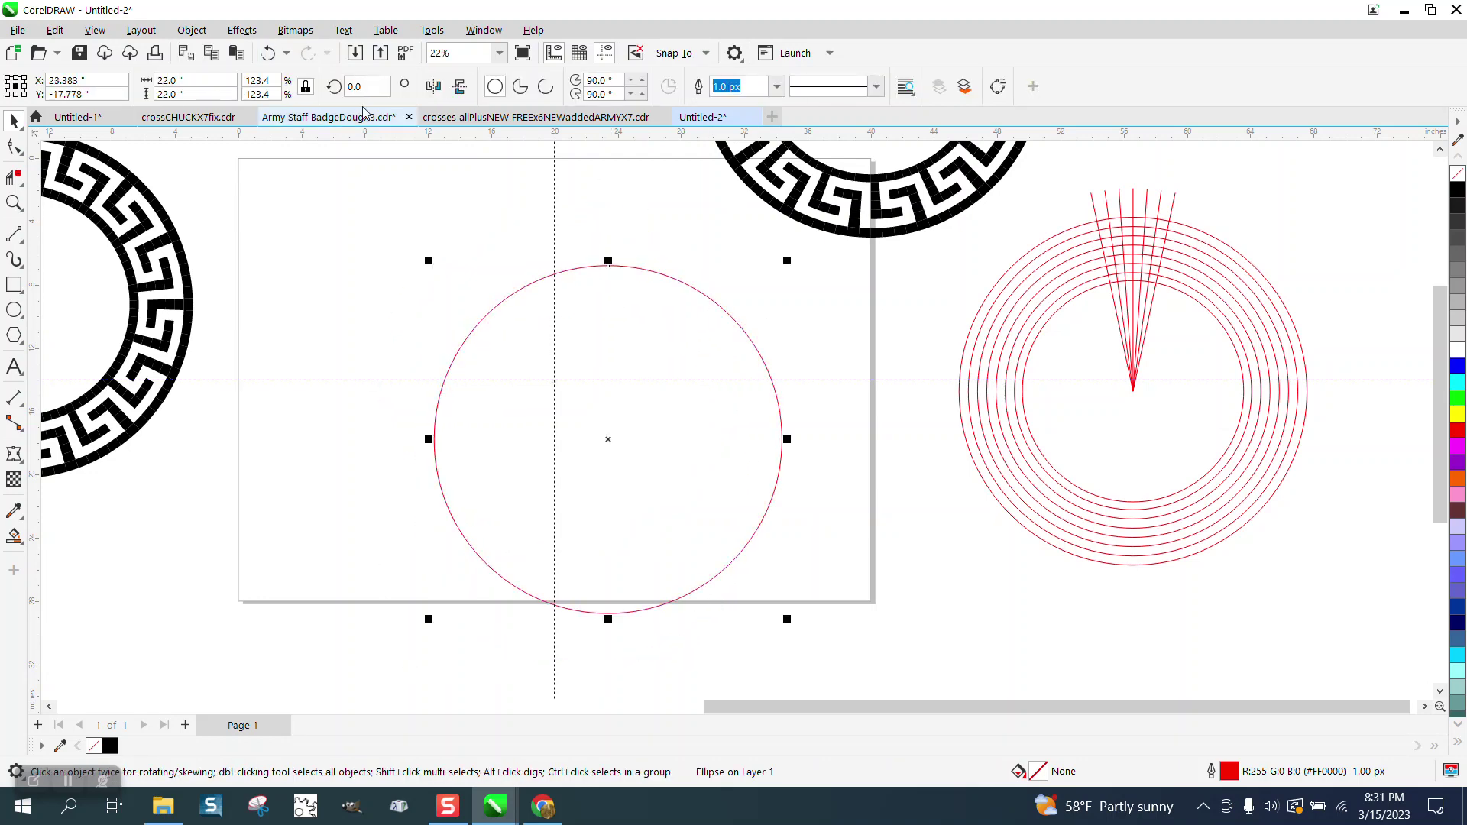
key(p)
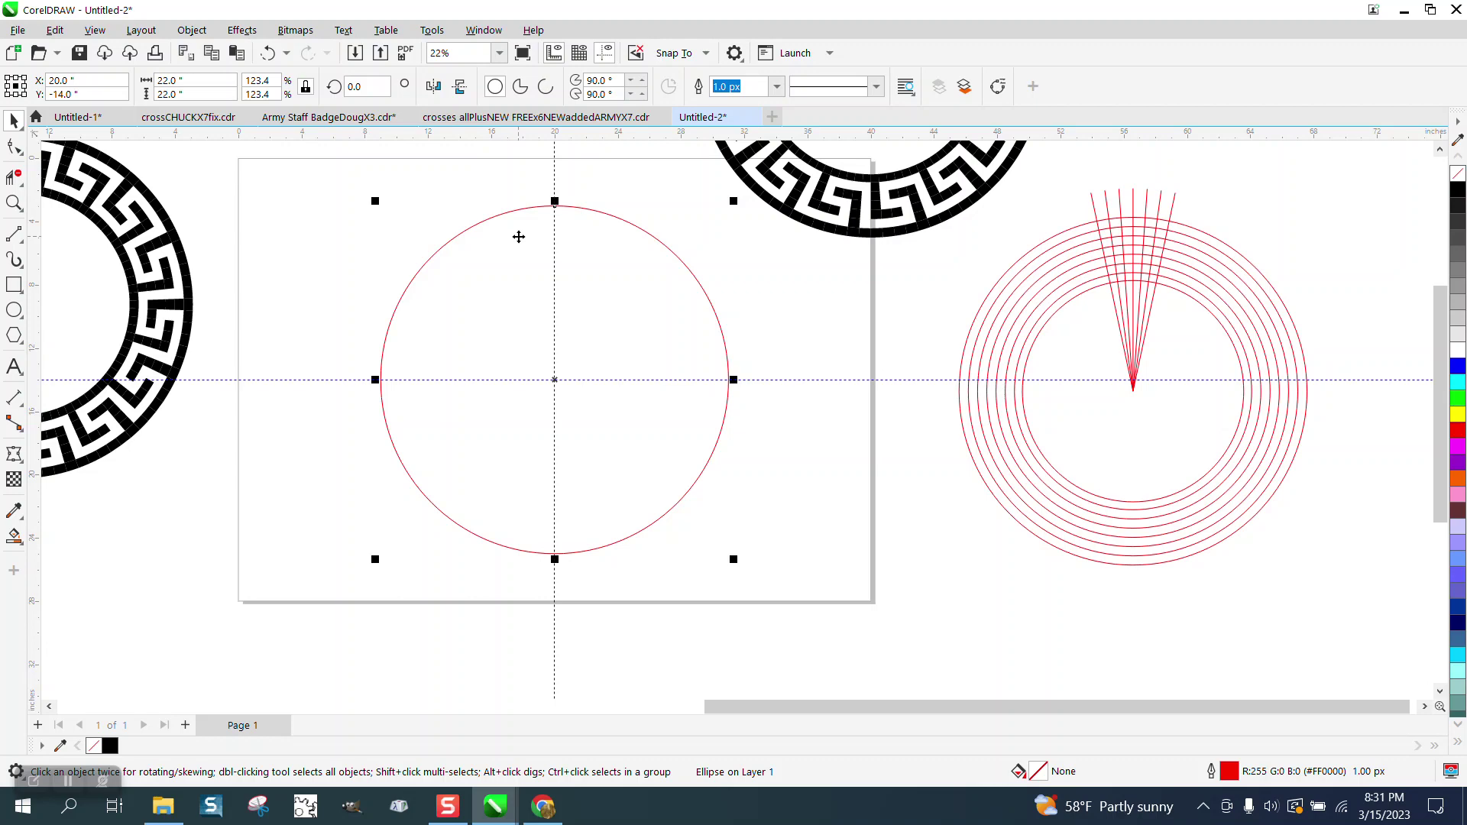
Calculate 22 - 8 in Calculator and return to CorelDRAW.
key(XF86Calculator)
text(22)
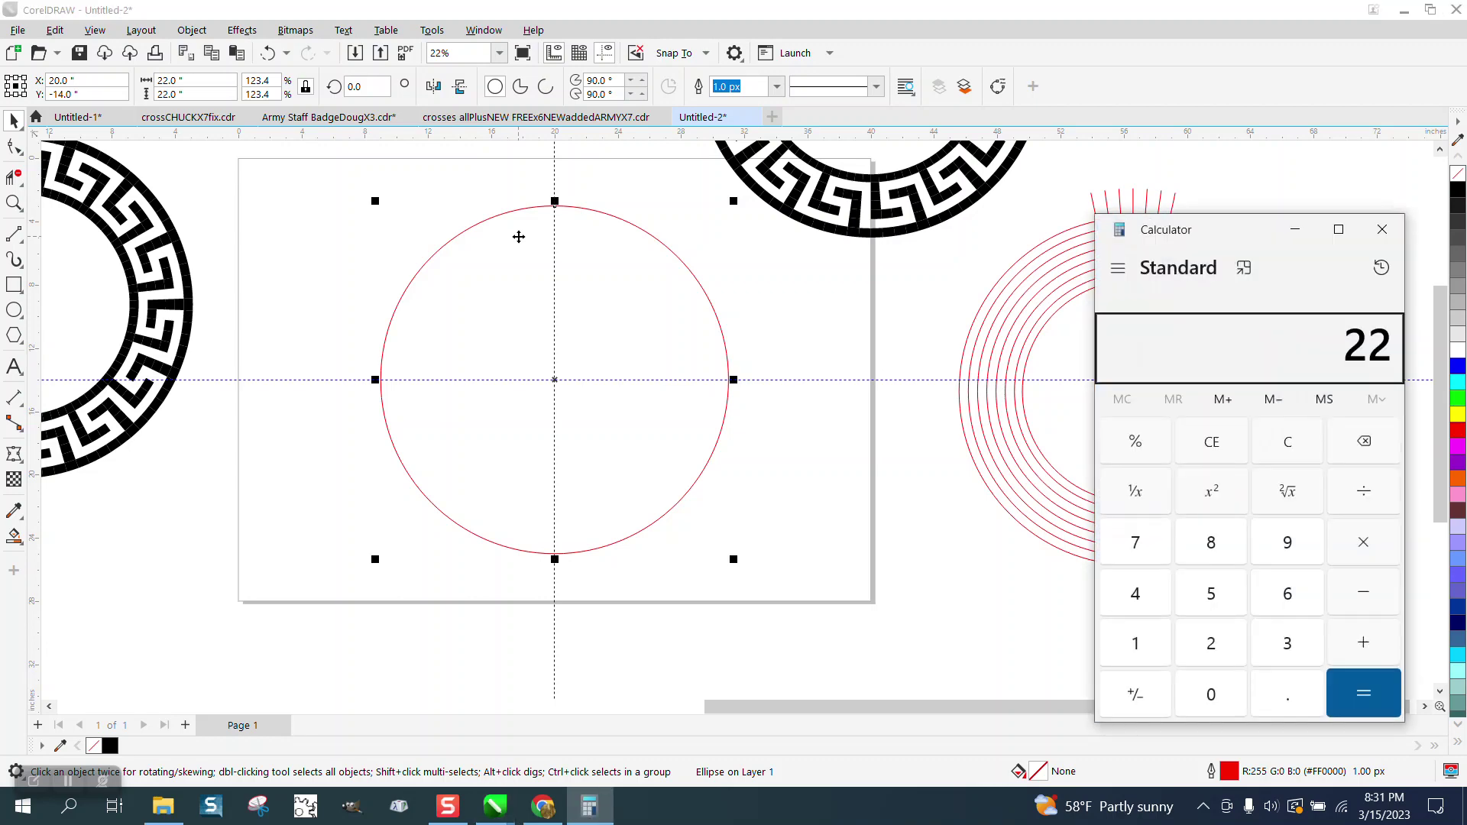
text( - 8)
key(Return)
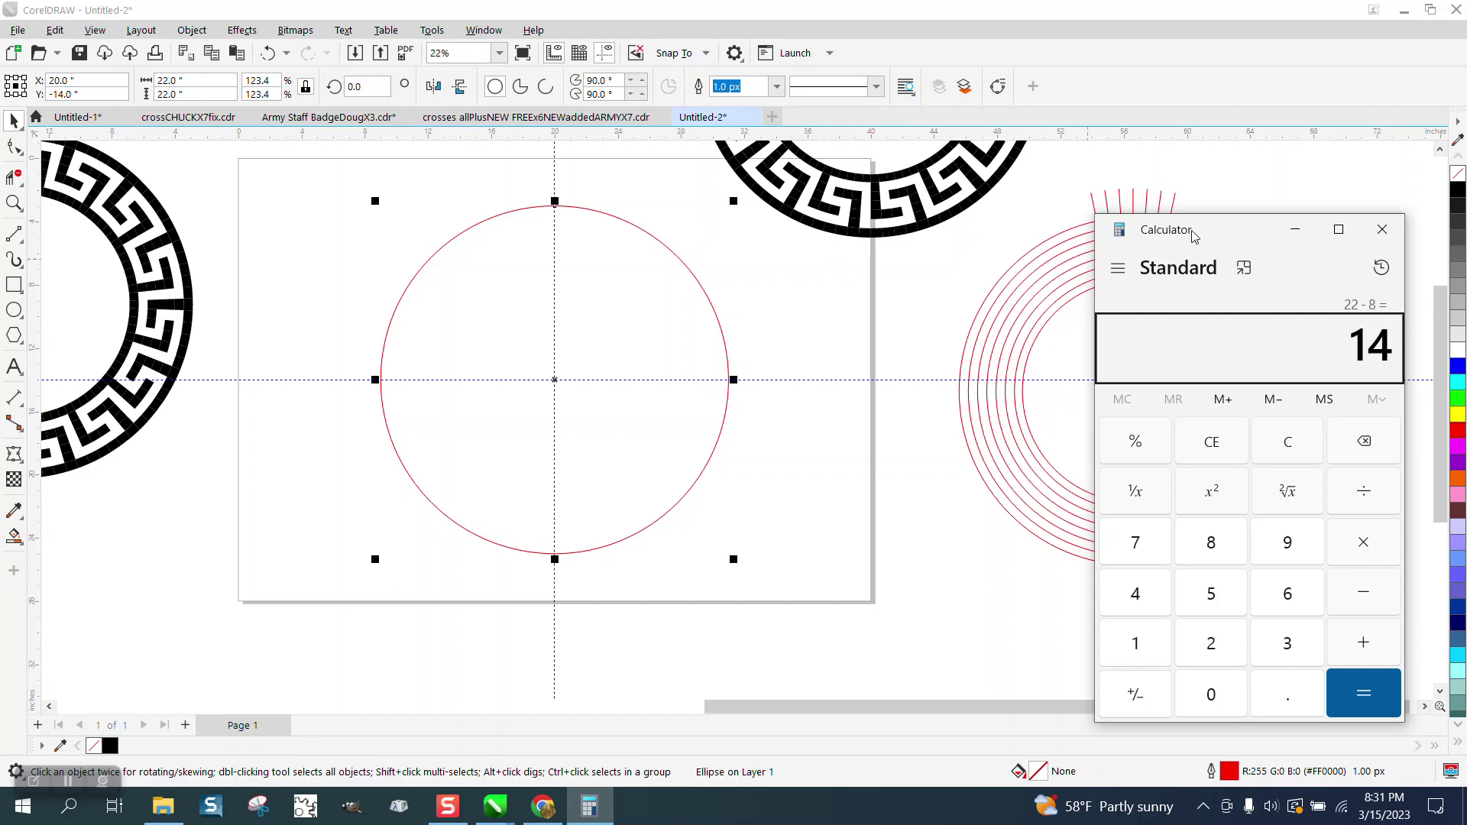
key(alt+Tab)
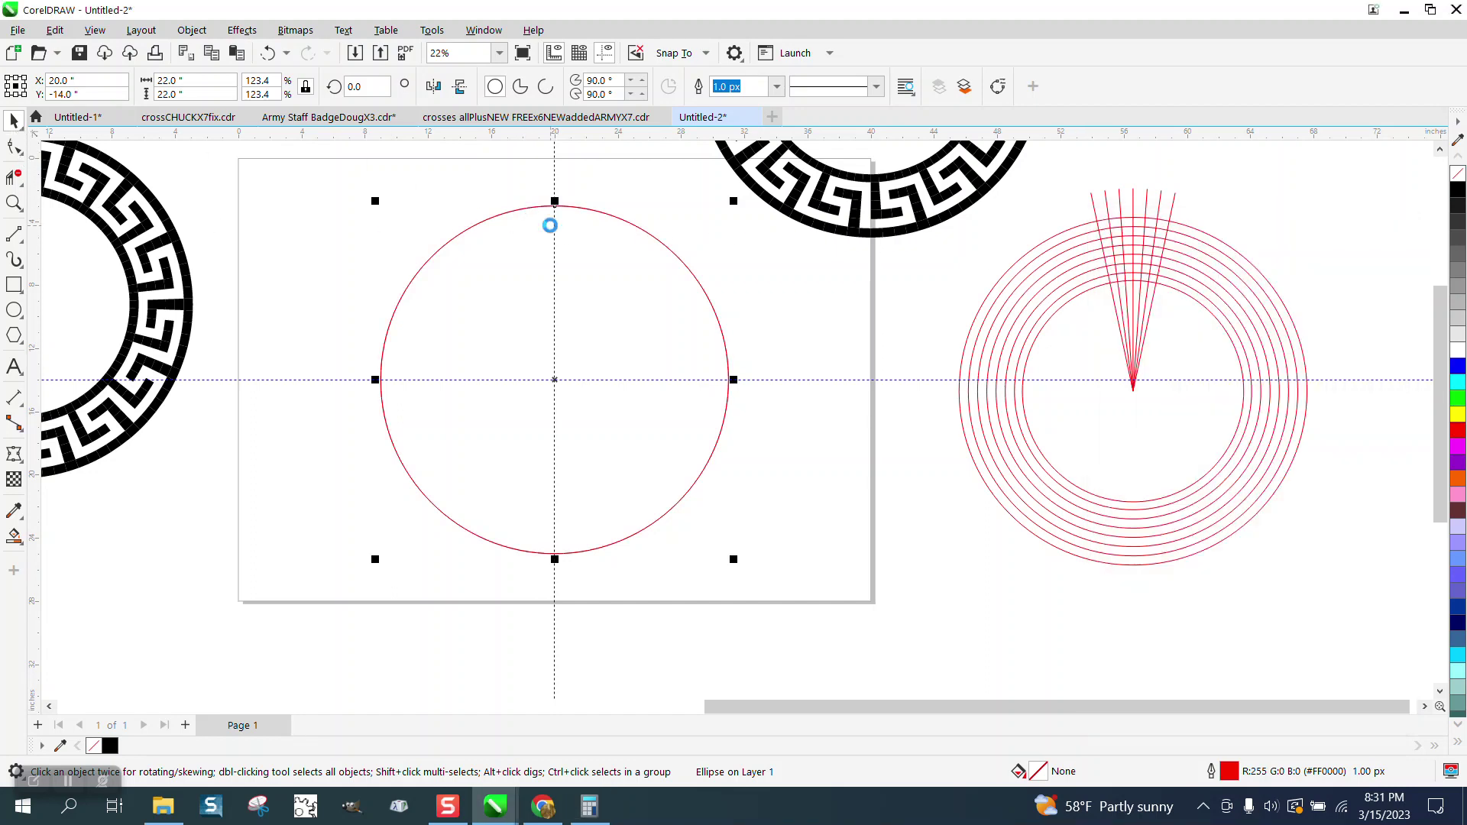
Add a concentric copy of the 22-inch circle with a diameter of 14 inches.
click(191, 80)
text(14)
key(Return)
Blend the outer and inner circles on the page using 6 intermediate steps.
drag(364, 183, 465, 382)
drag(807, 583, 808, 583)
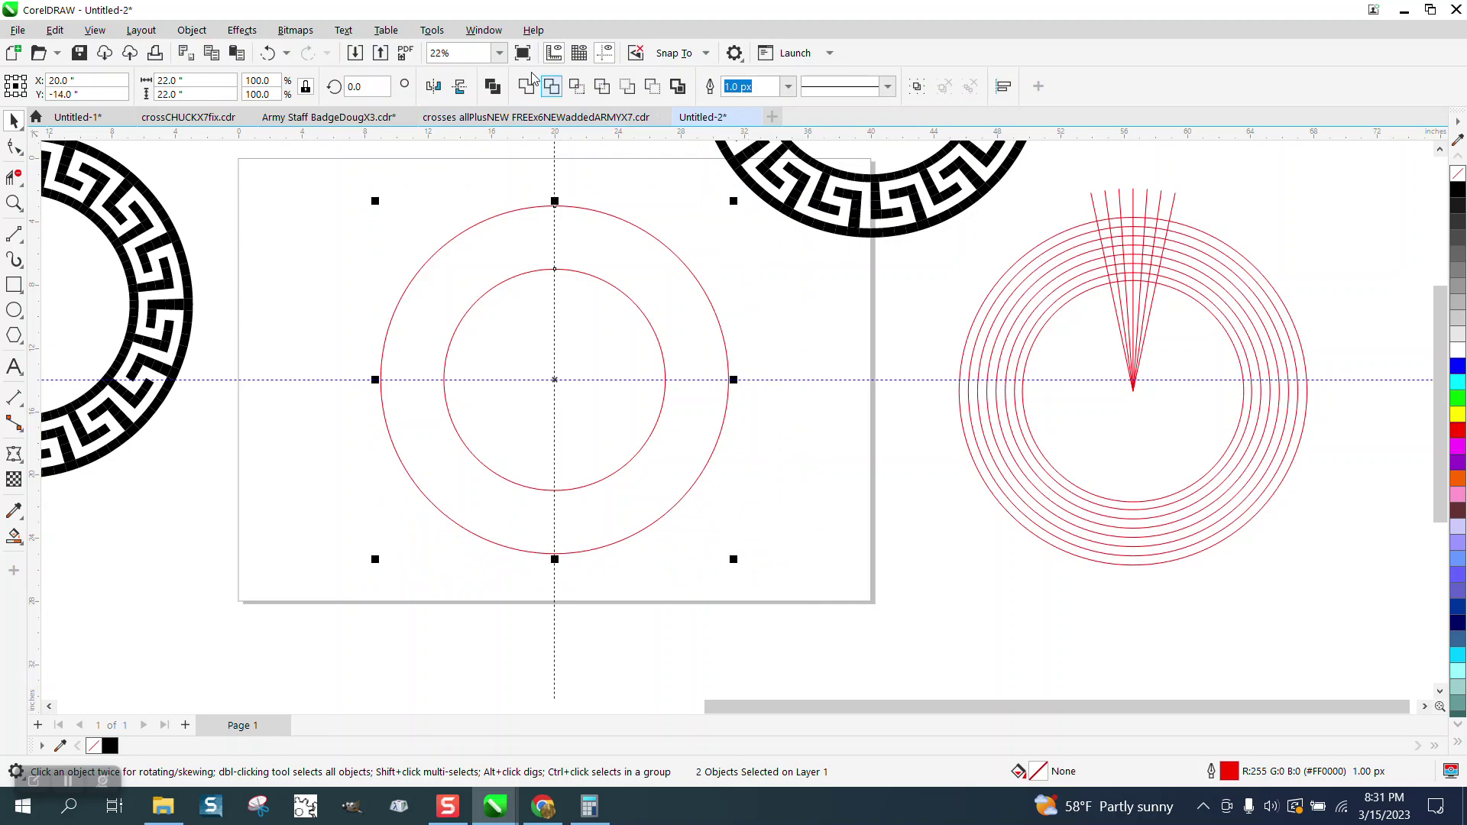
click(478, 33)
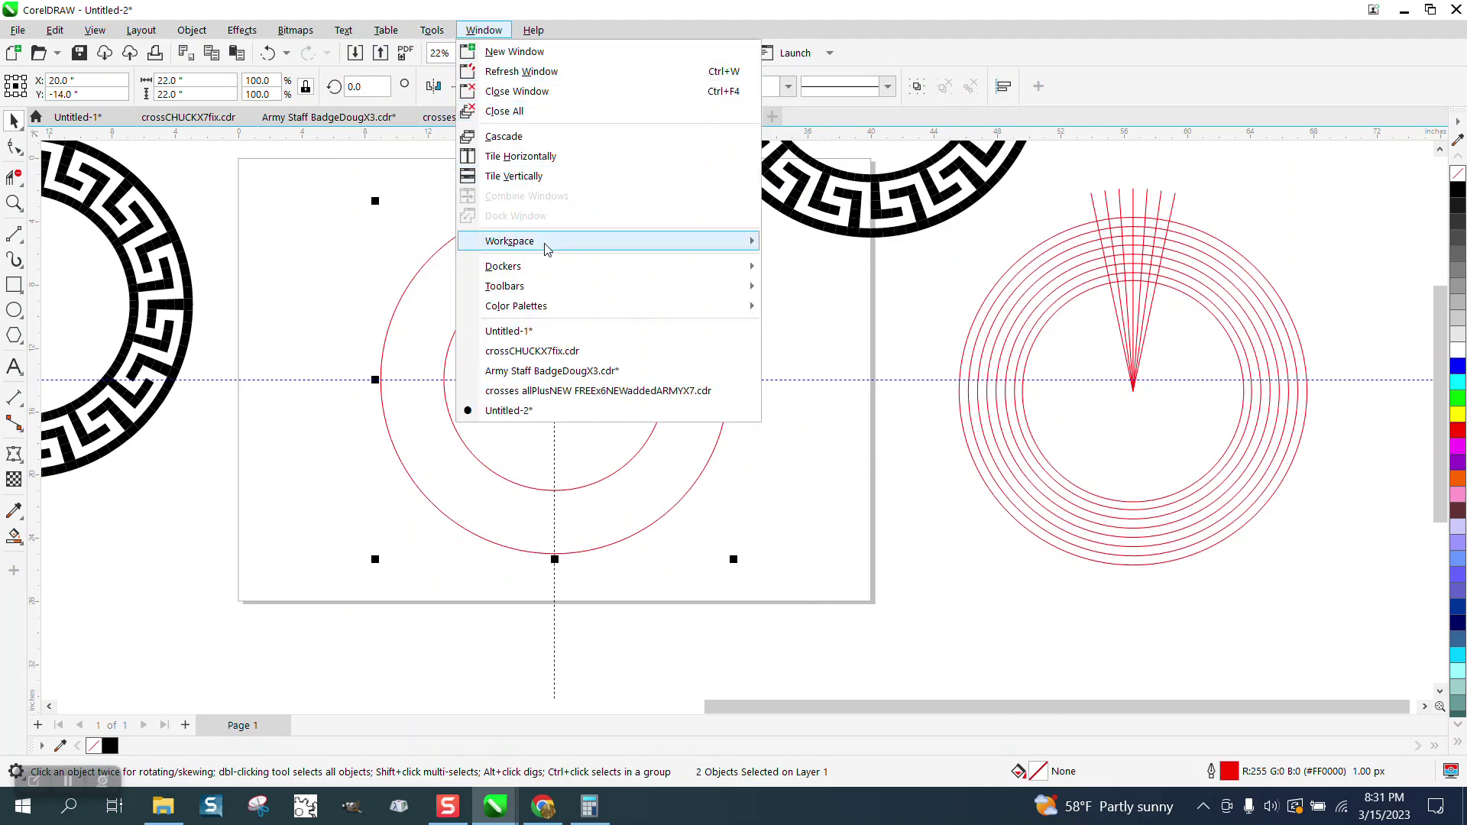
mouse_move(521, 273)
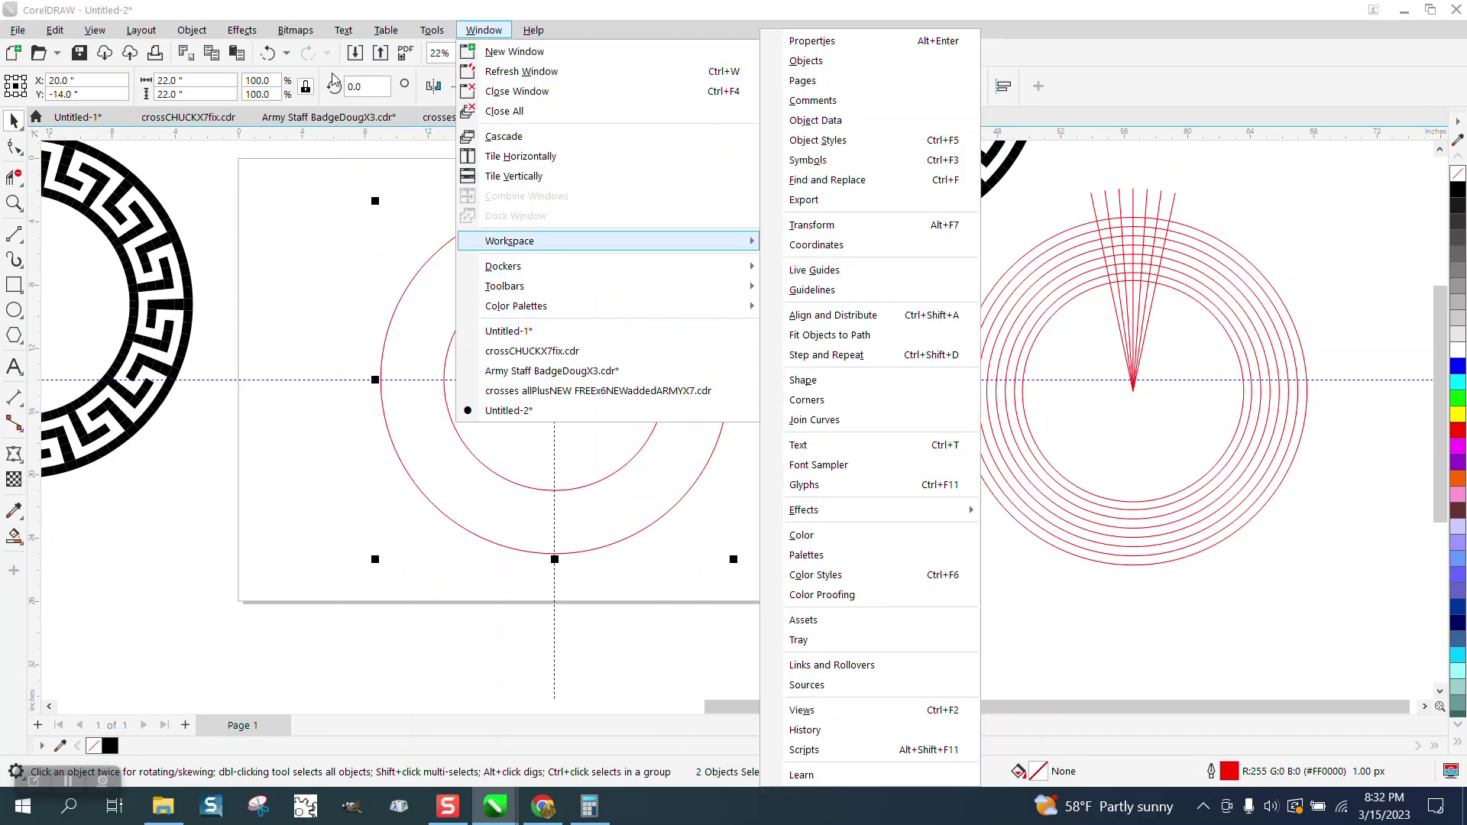
mouse_move(247, 34)
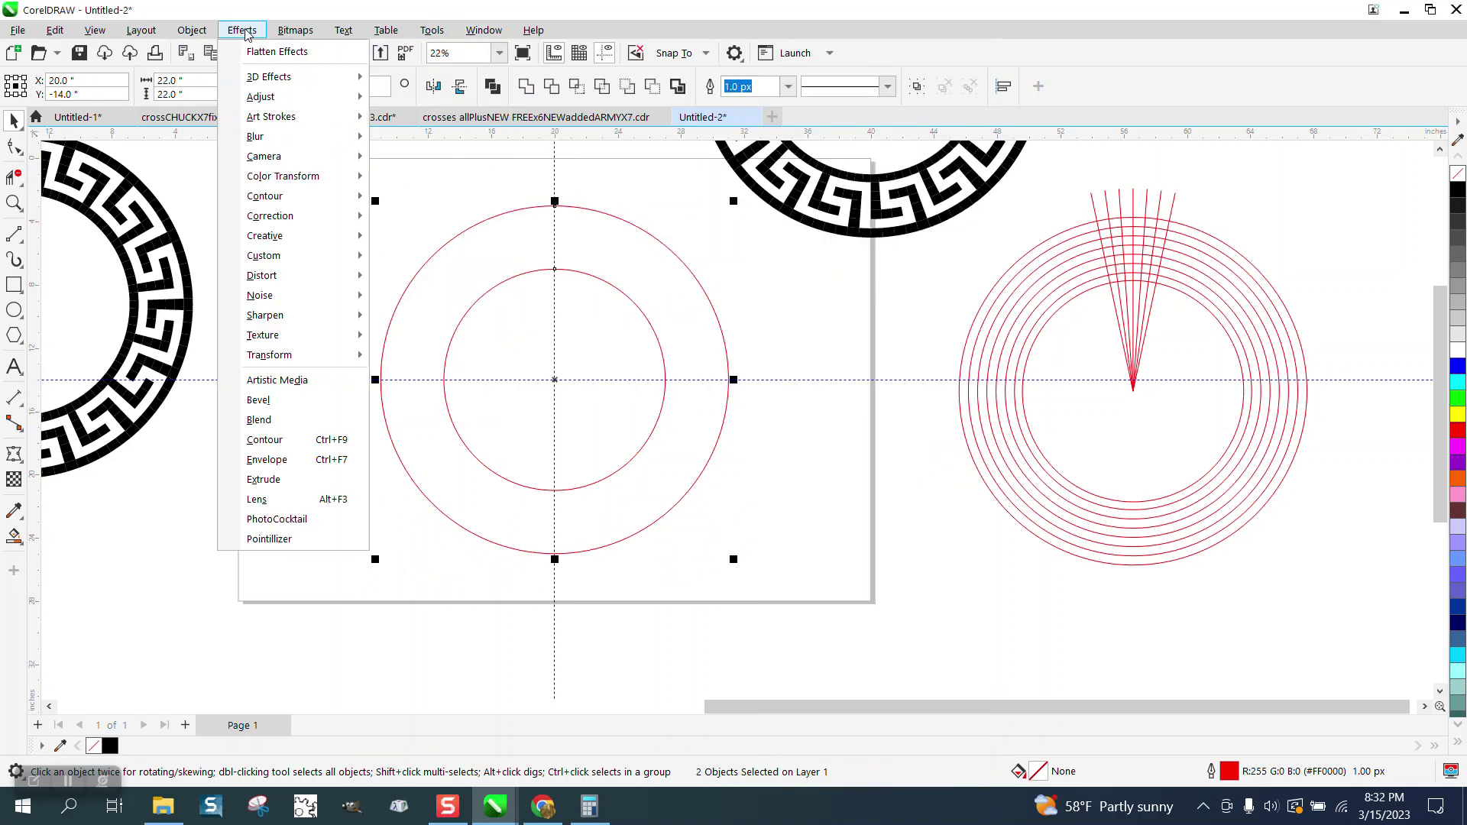
click(285, 420)
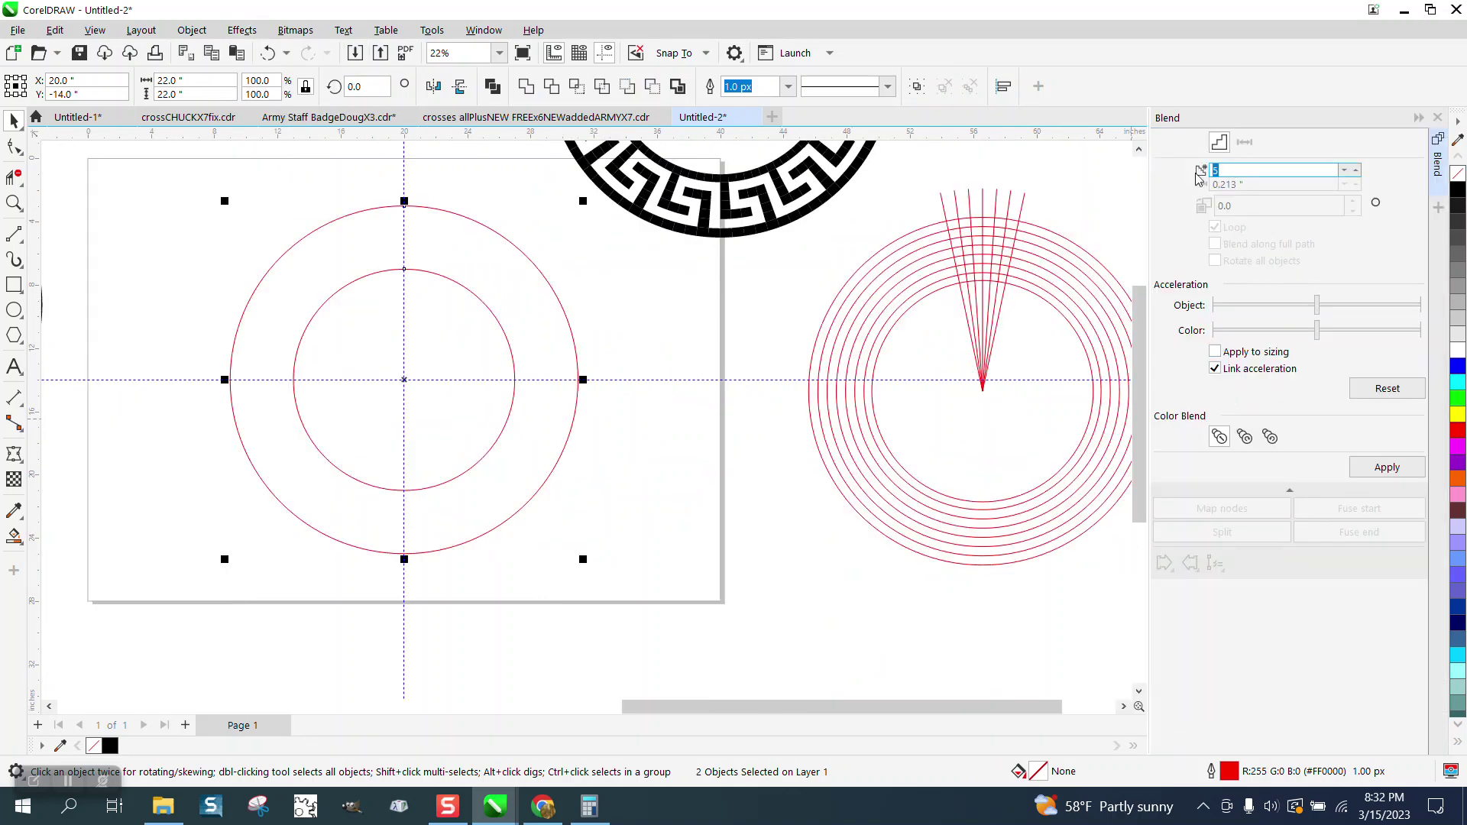
click(1387, 467)
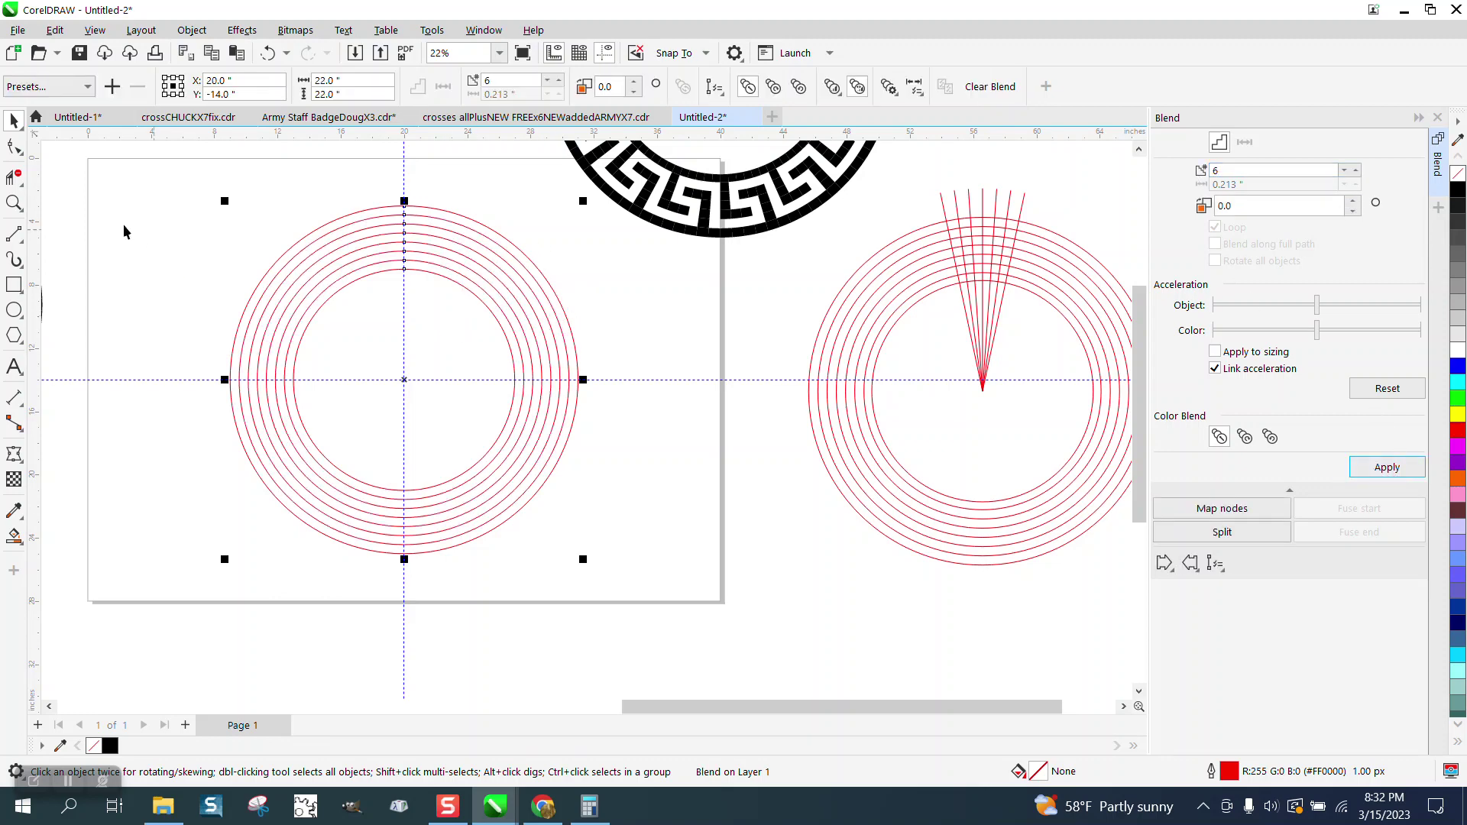
Break the circle blend on the page apart and ungroup its intermediate circles.
drag(186, 169, 677, 608)
click(192, 29)
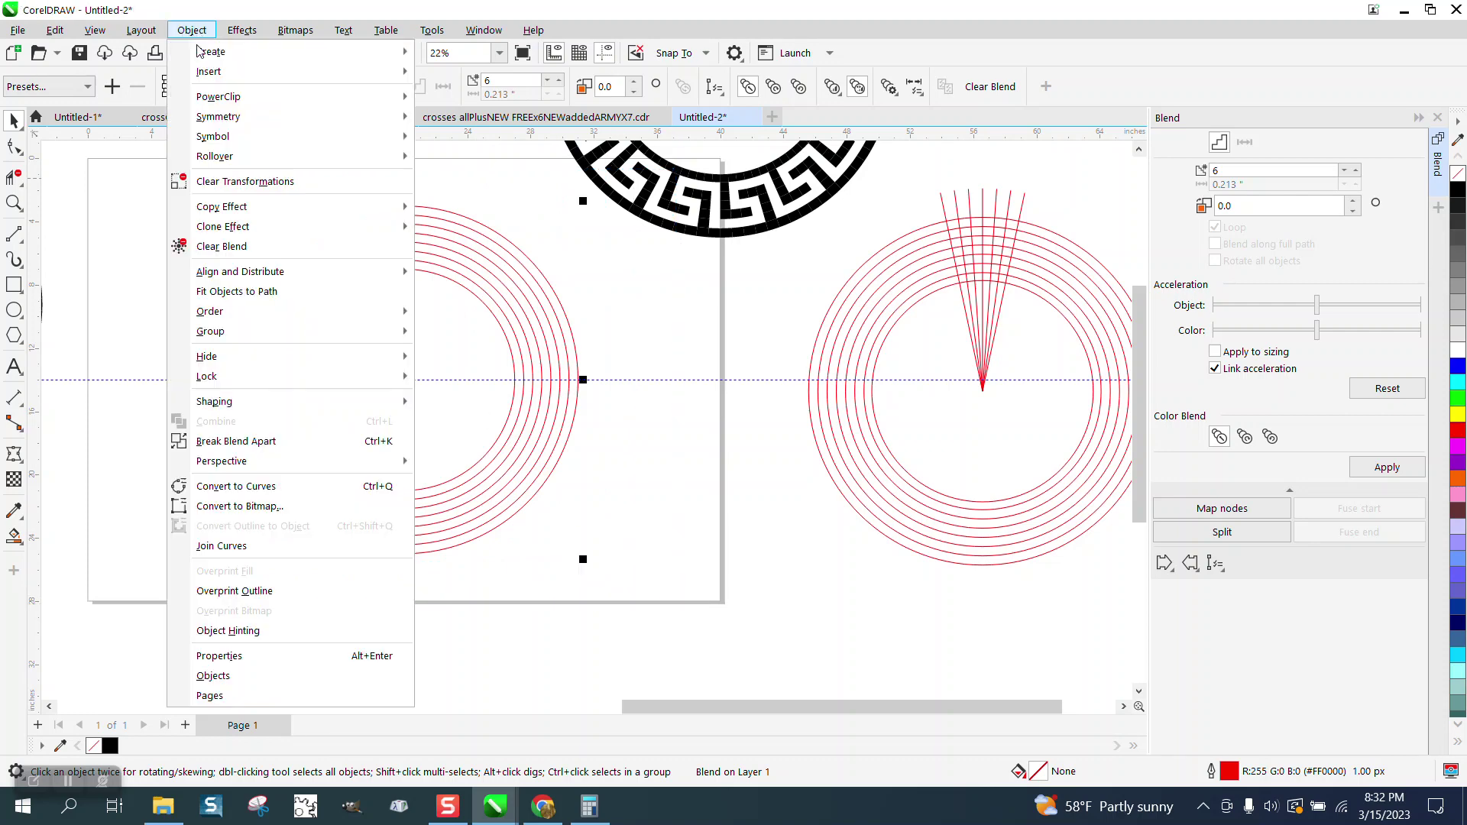
click(223, 441)
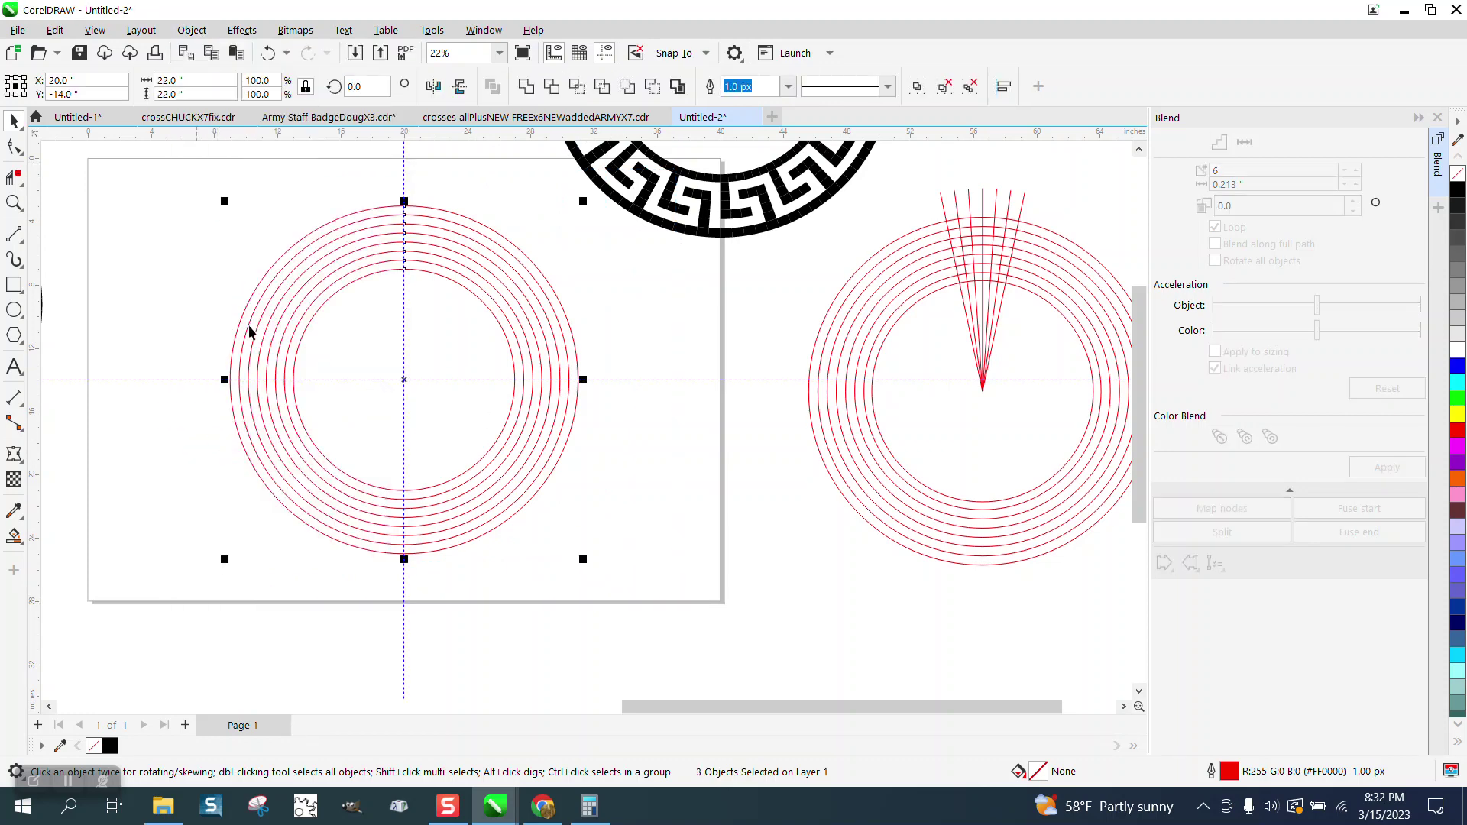
click(192, 30)
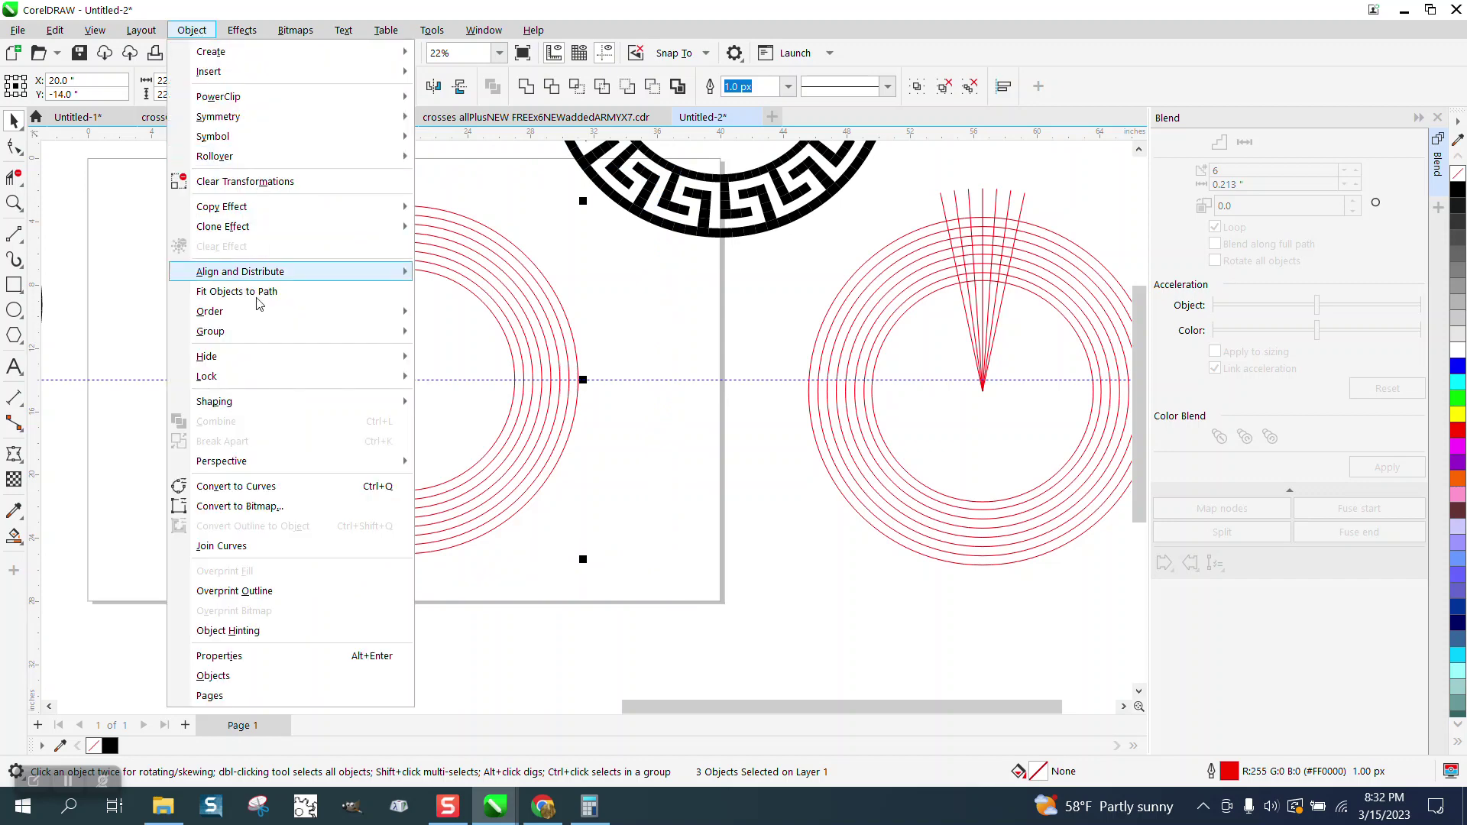
mouse_move(252, 333)
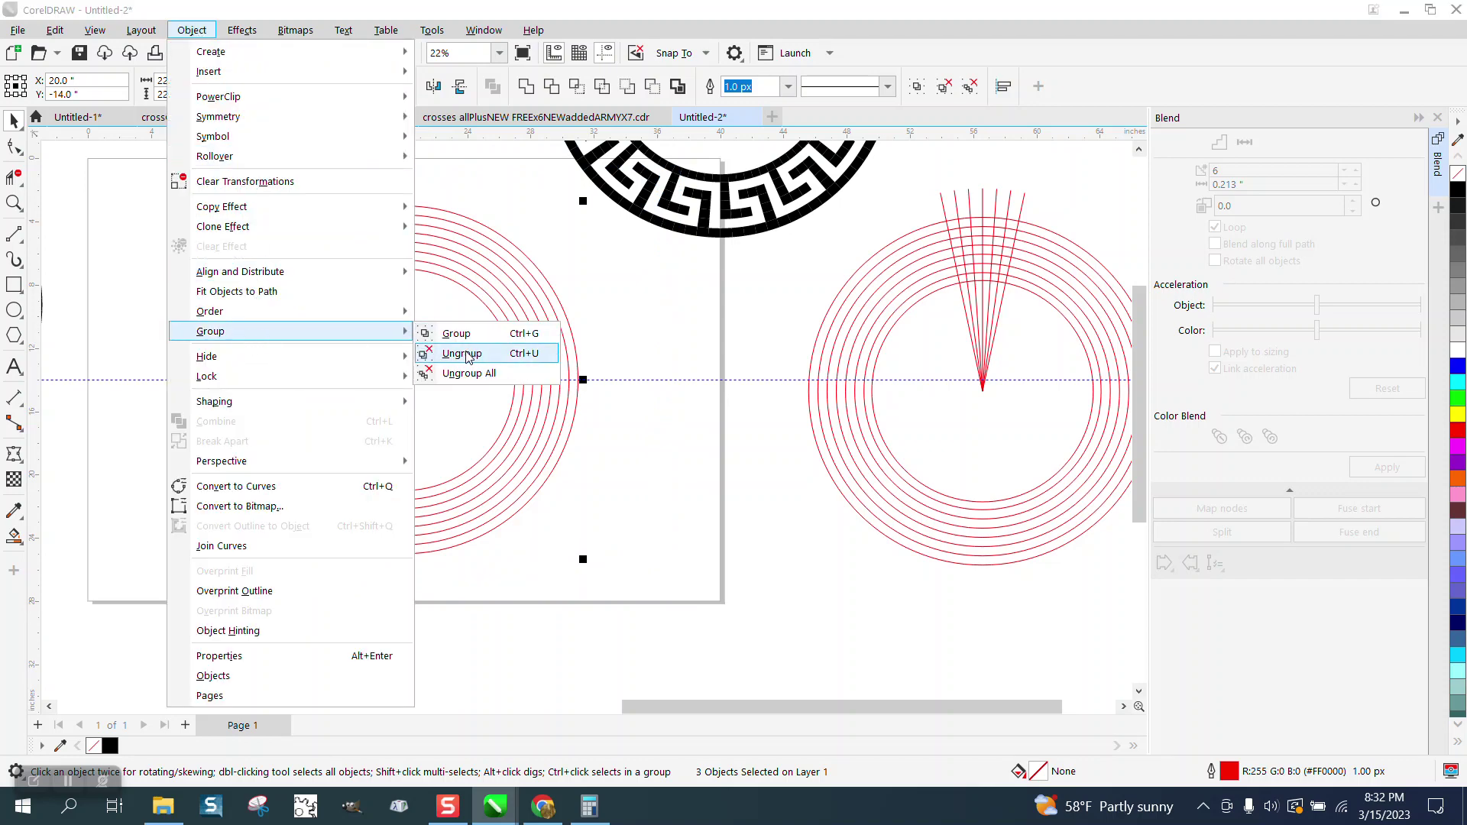
click(468, 355)
Draw a vertical 2-point line about 12.8 inches long from the circles' centre up past the outermost circle.
click(14, 203)
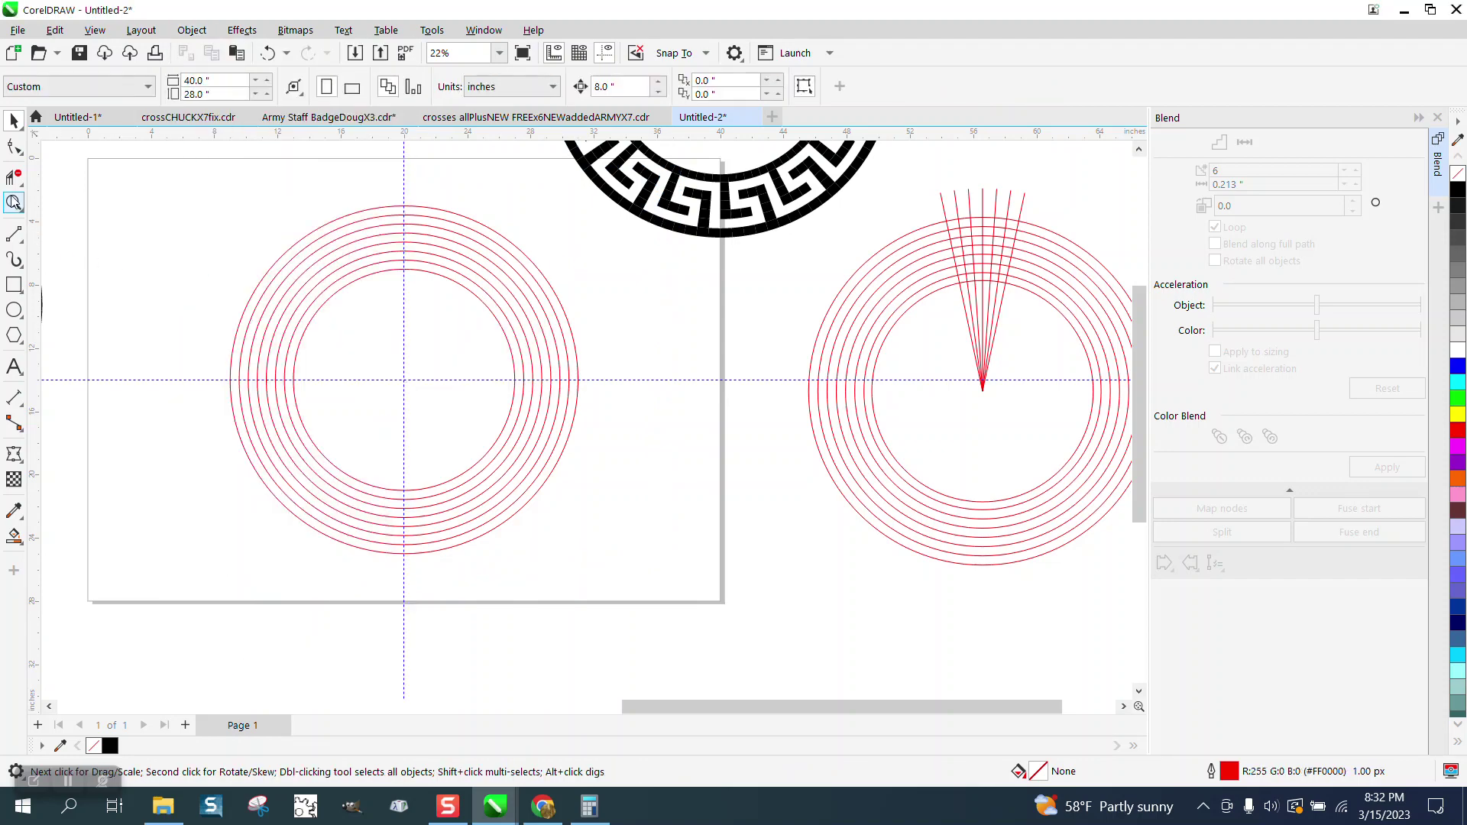
drag(155, 200, 725, 552)
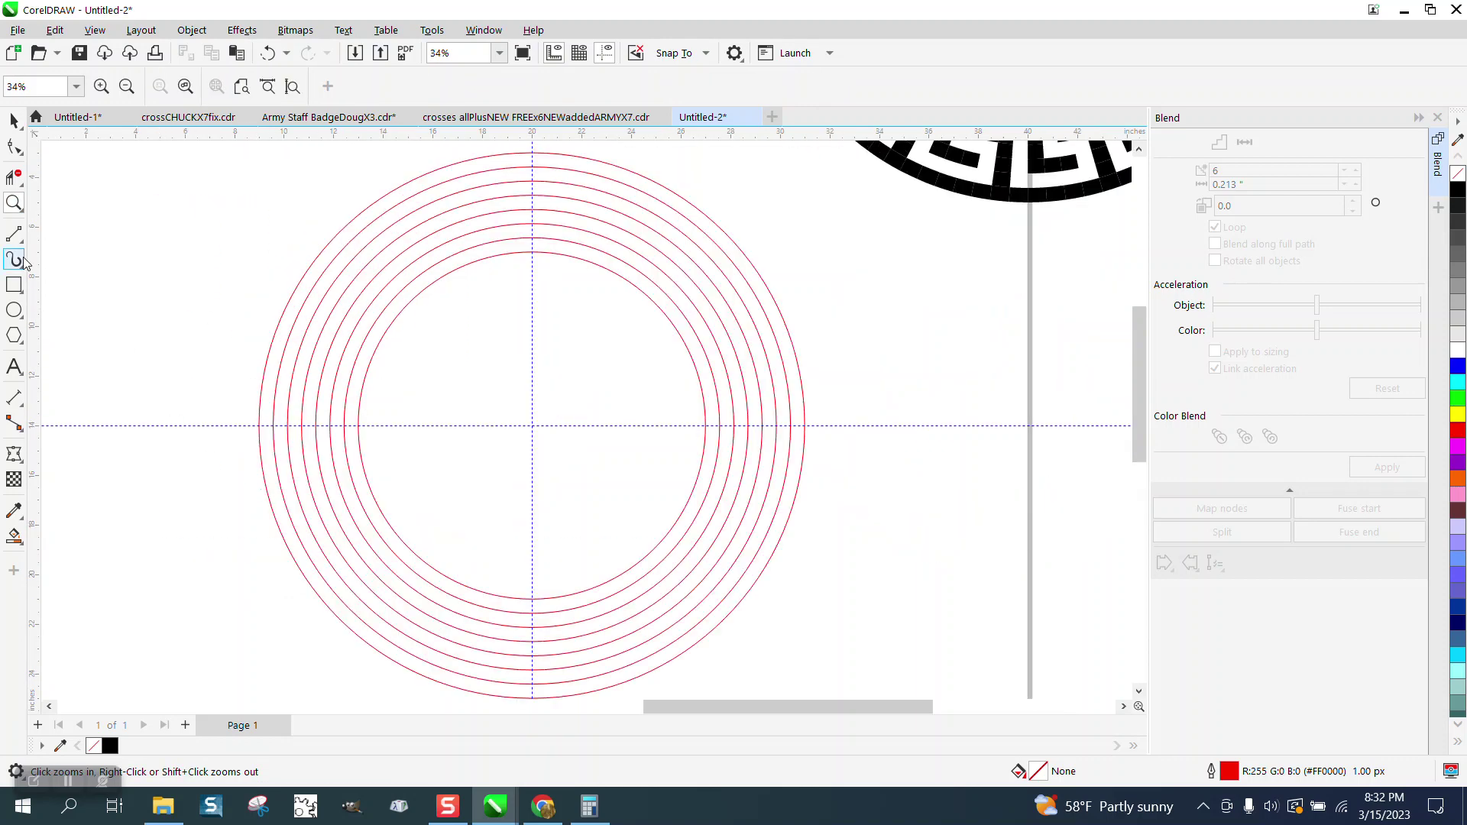
click(16, 234)
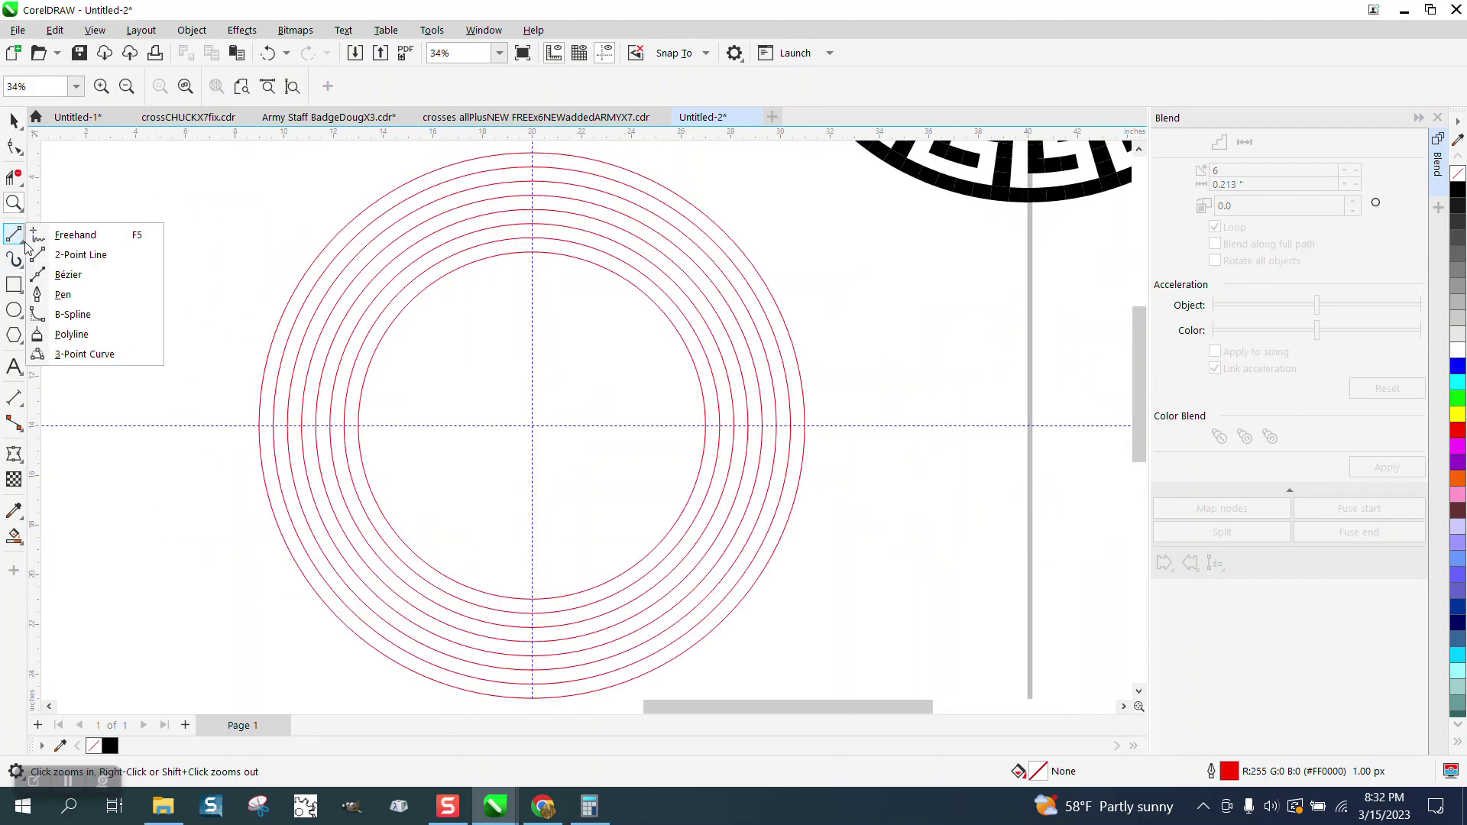
click(70, 254)
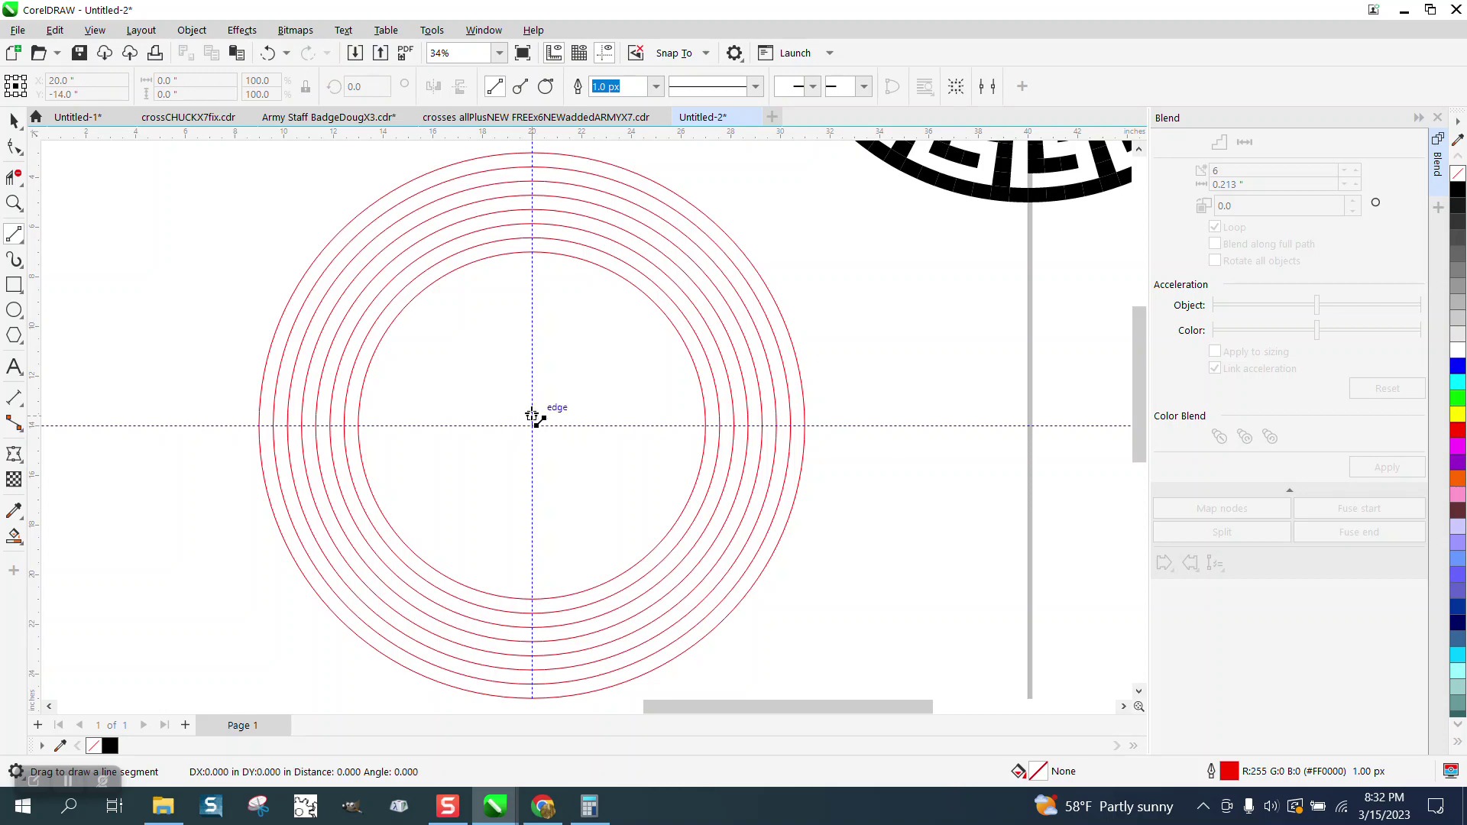
drag(533, 419, 533, 190)
key(space)
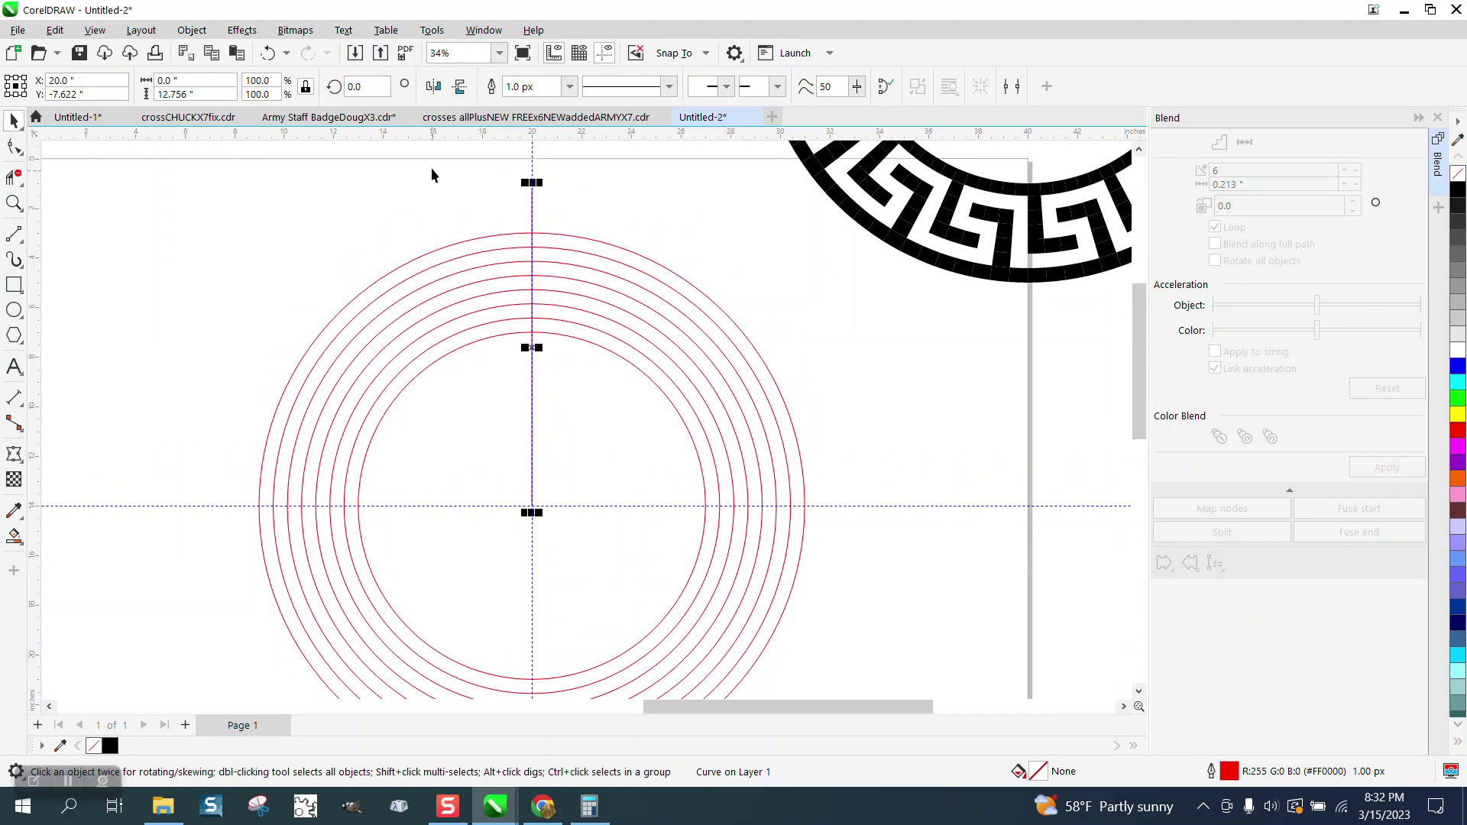
Move the vertical line's rotation centre onto the centre of the concentric circles.
click(533, 253)
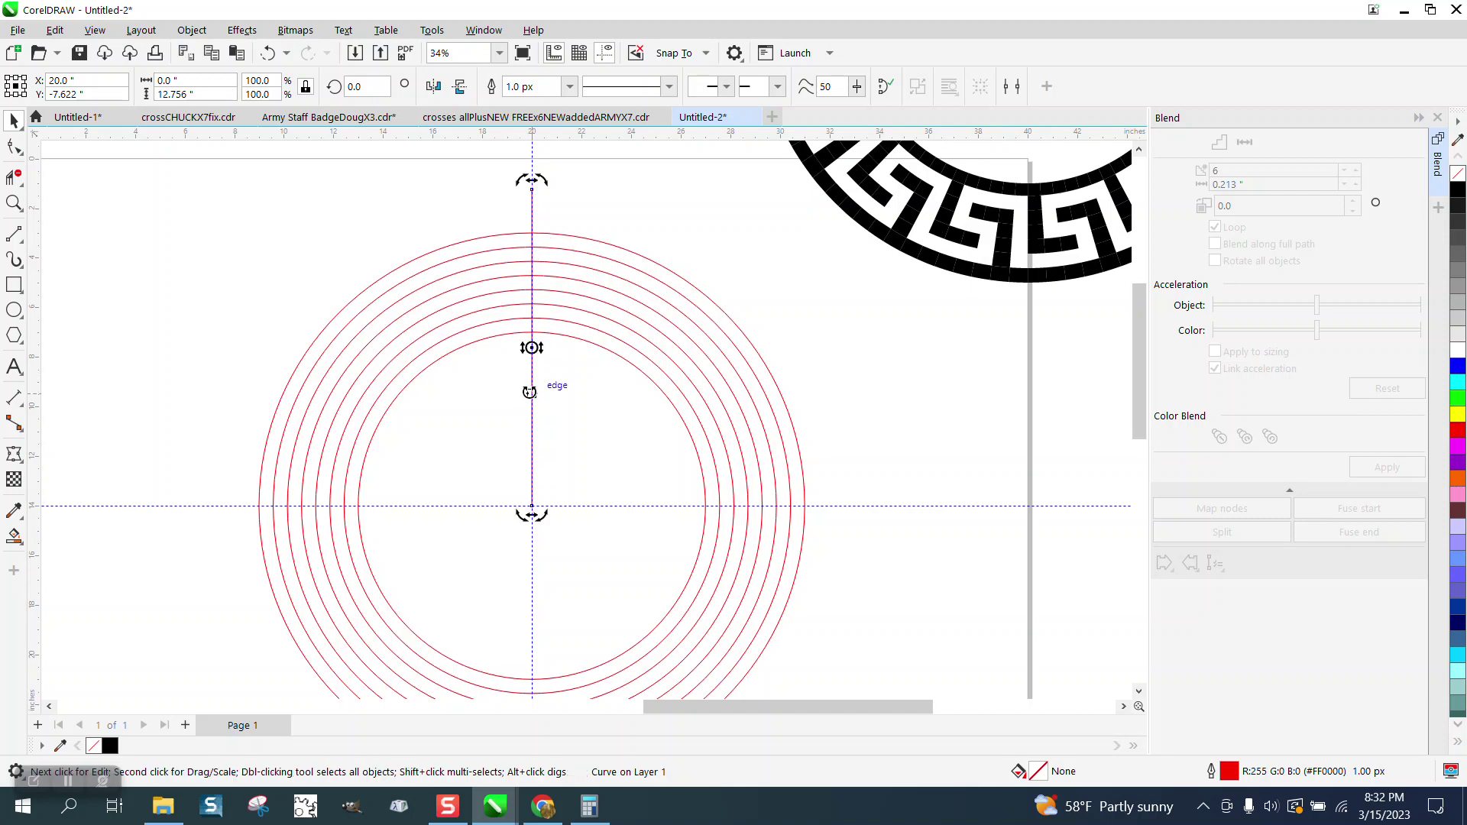
drag(532, 356, 532, 502)
click(533, 203)
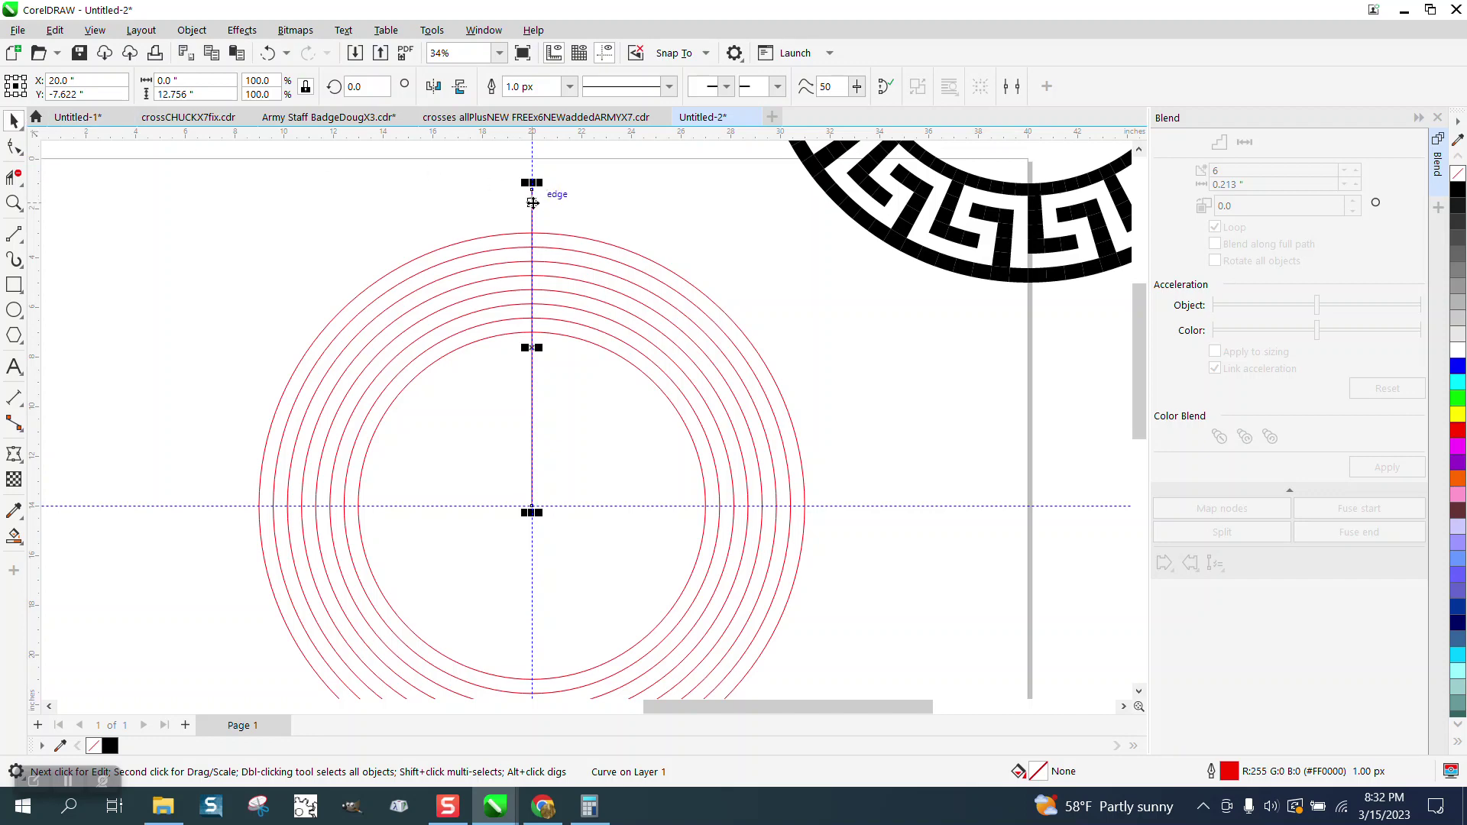
click(532, 202)
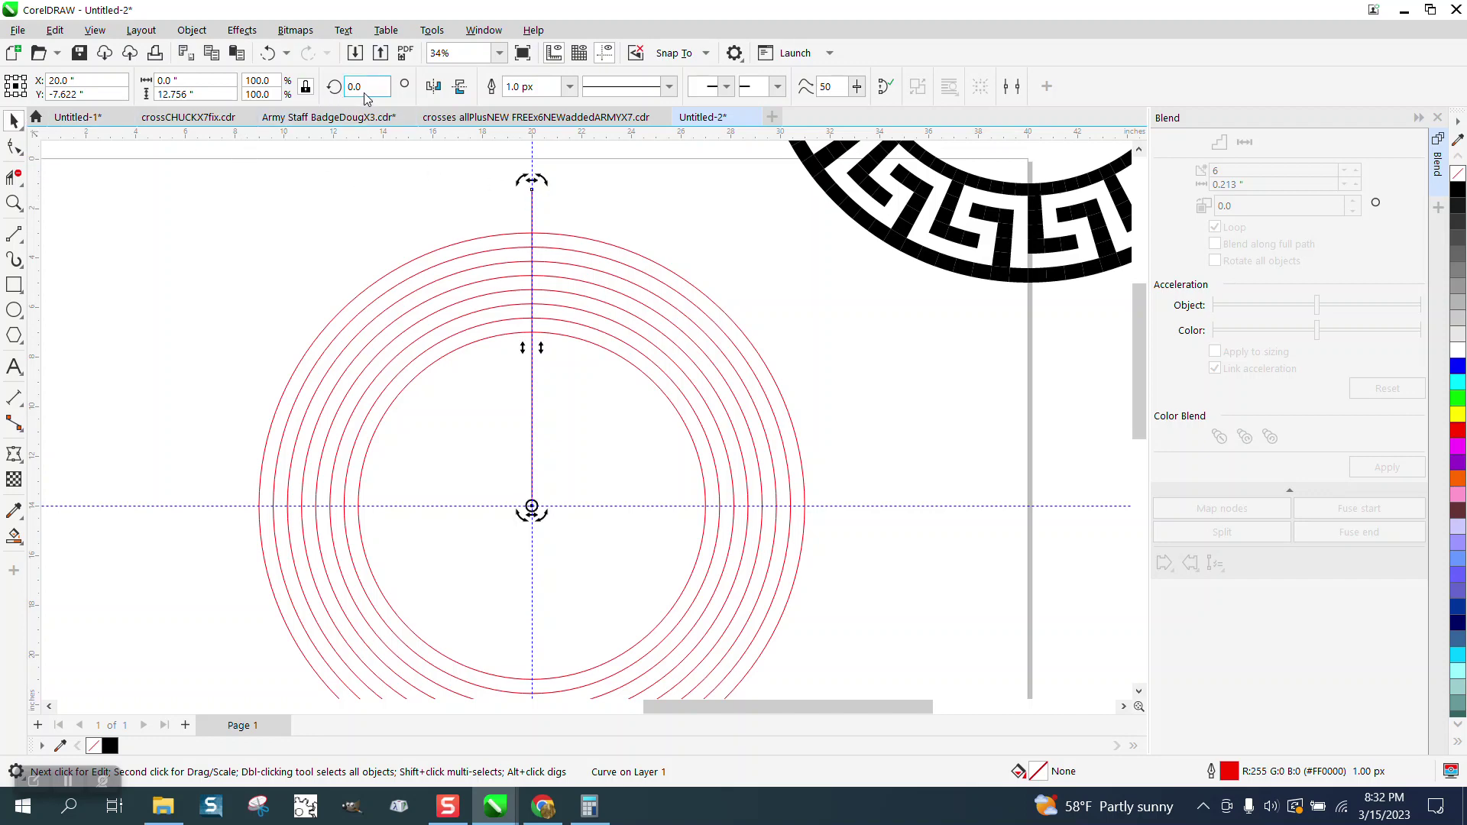
Rotate the line to 12 degrees and add a copy at -12 degrees about the circles' centre.
text(12)
key(Return)
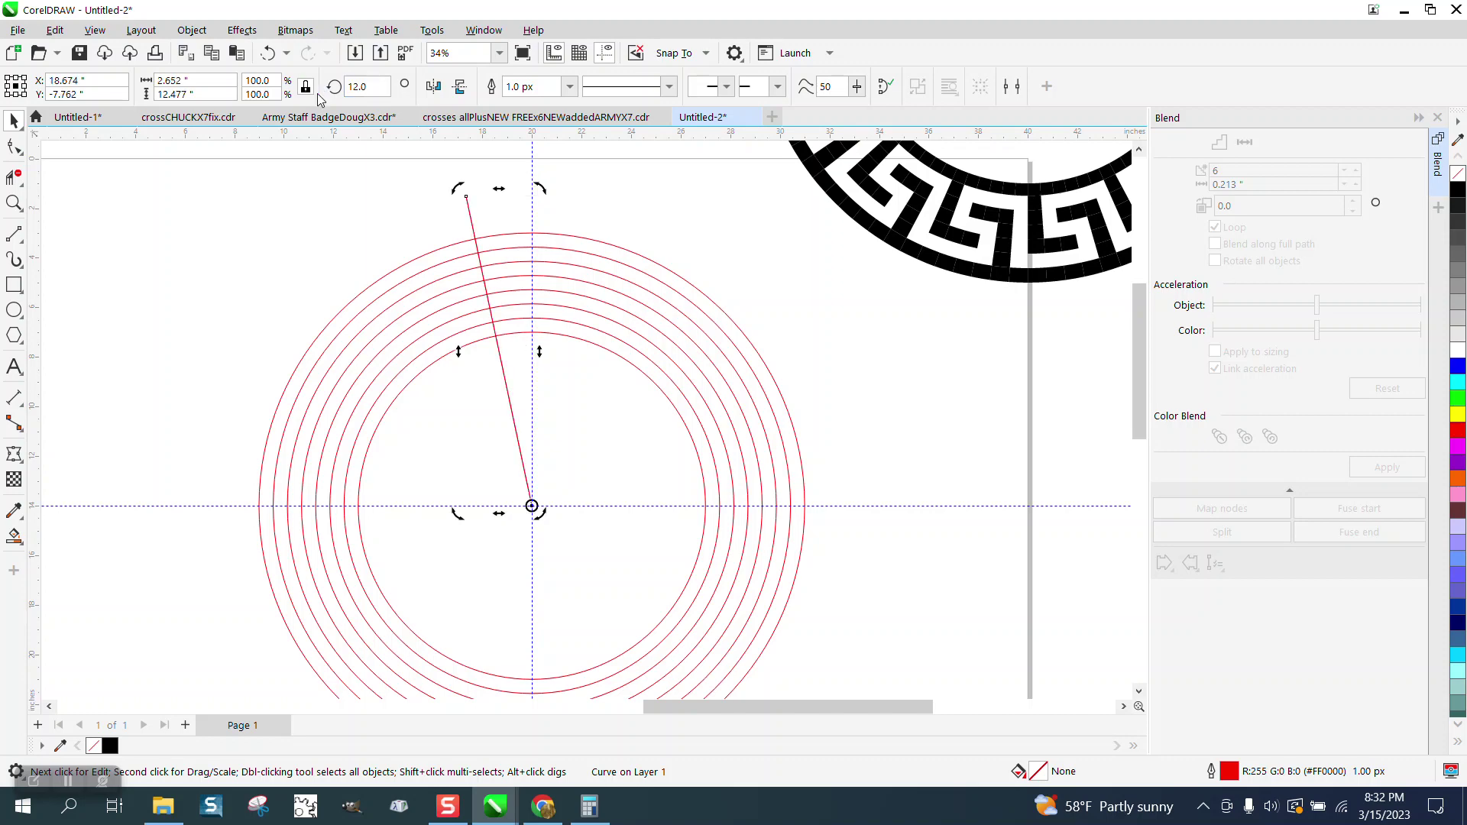
click(355, 88)
text(-12)
key(Return)
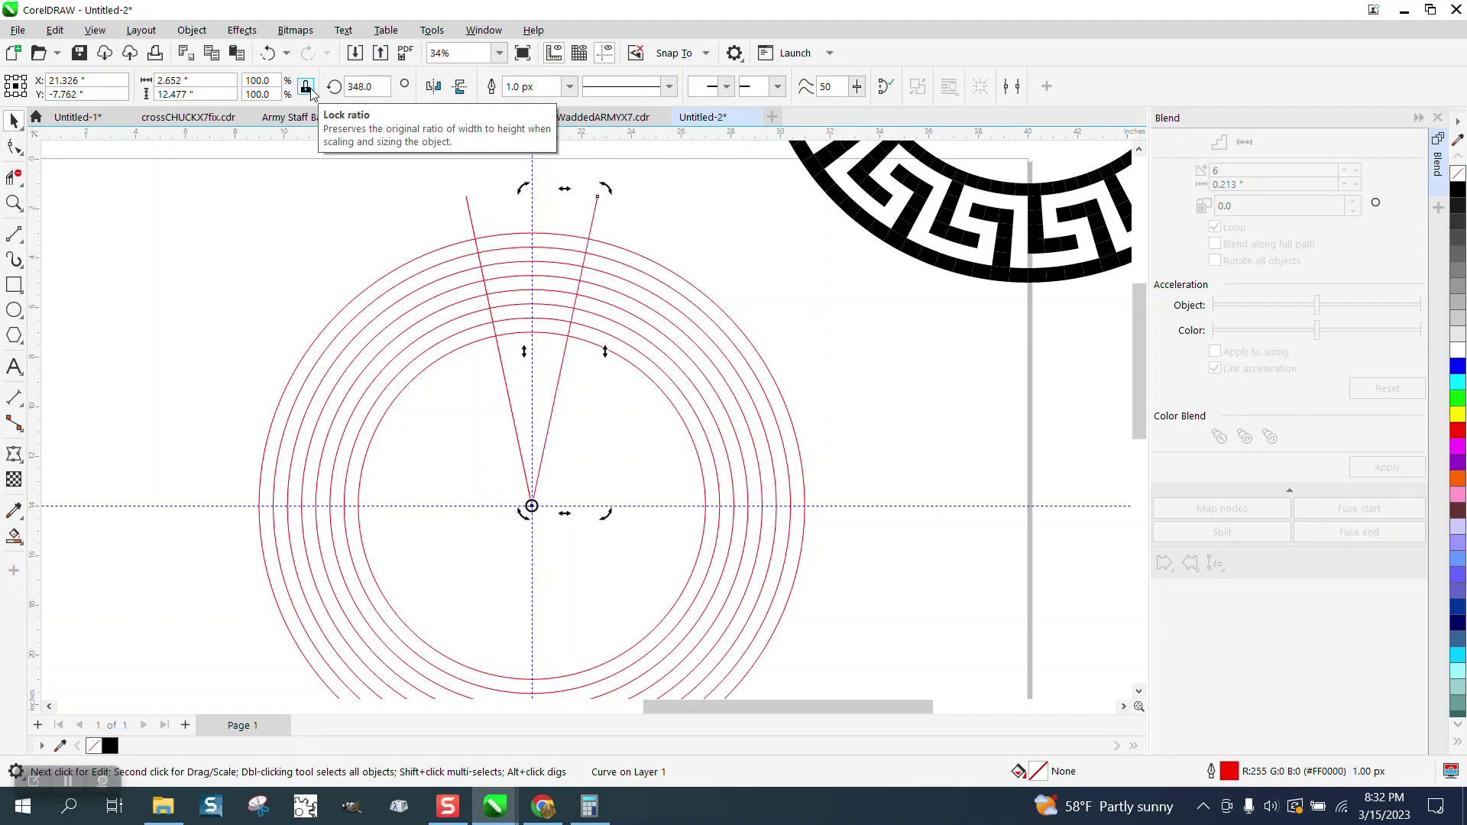
Try an angle of 348.4 degrees on the right-hand radial line, and set the angle back to 348 degrees.
click(597, 207)
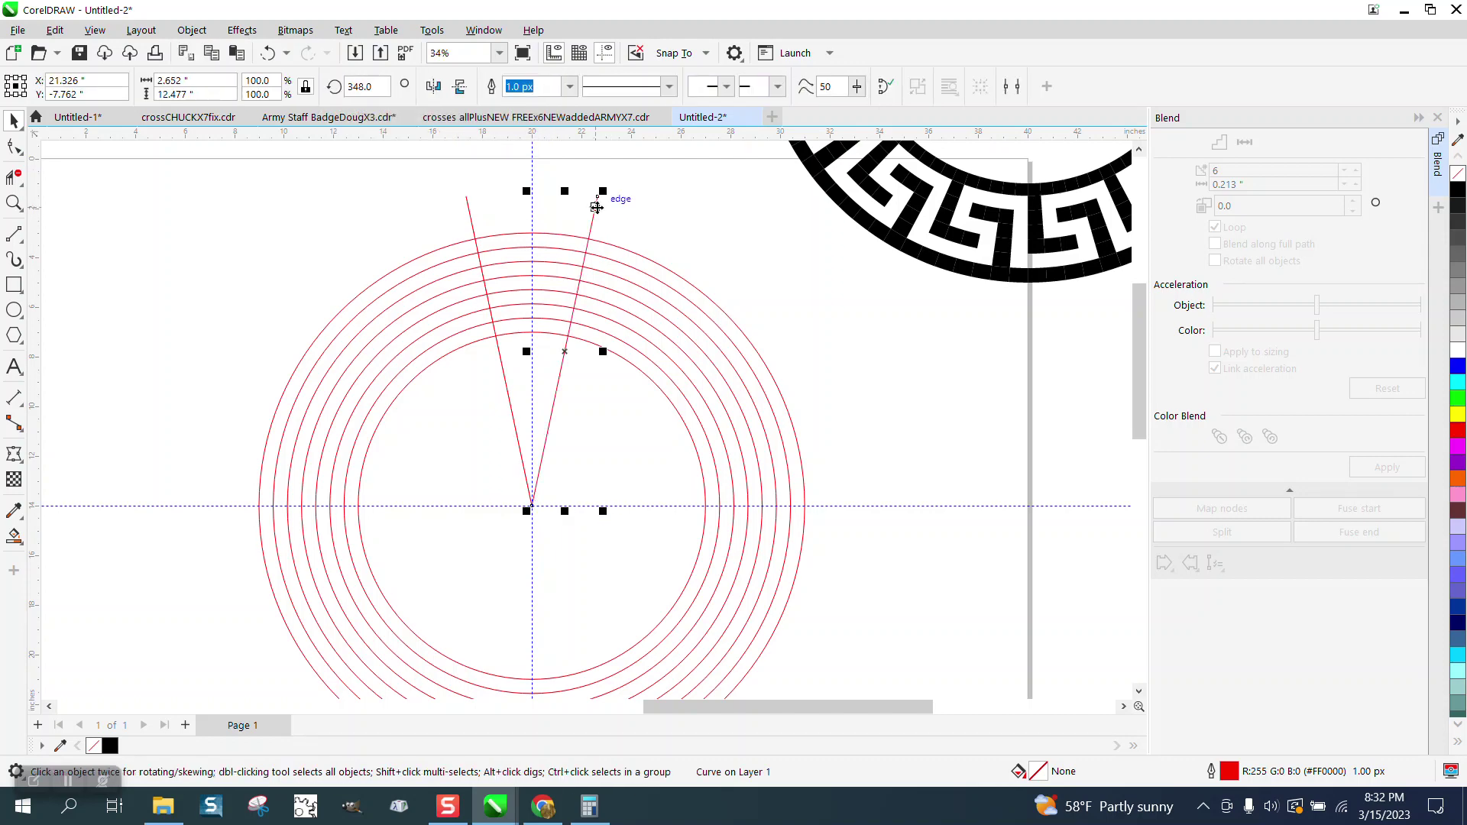
click(385, 87)
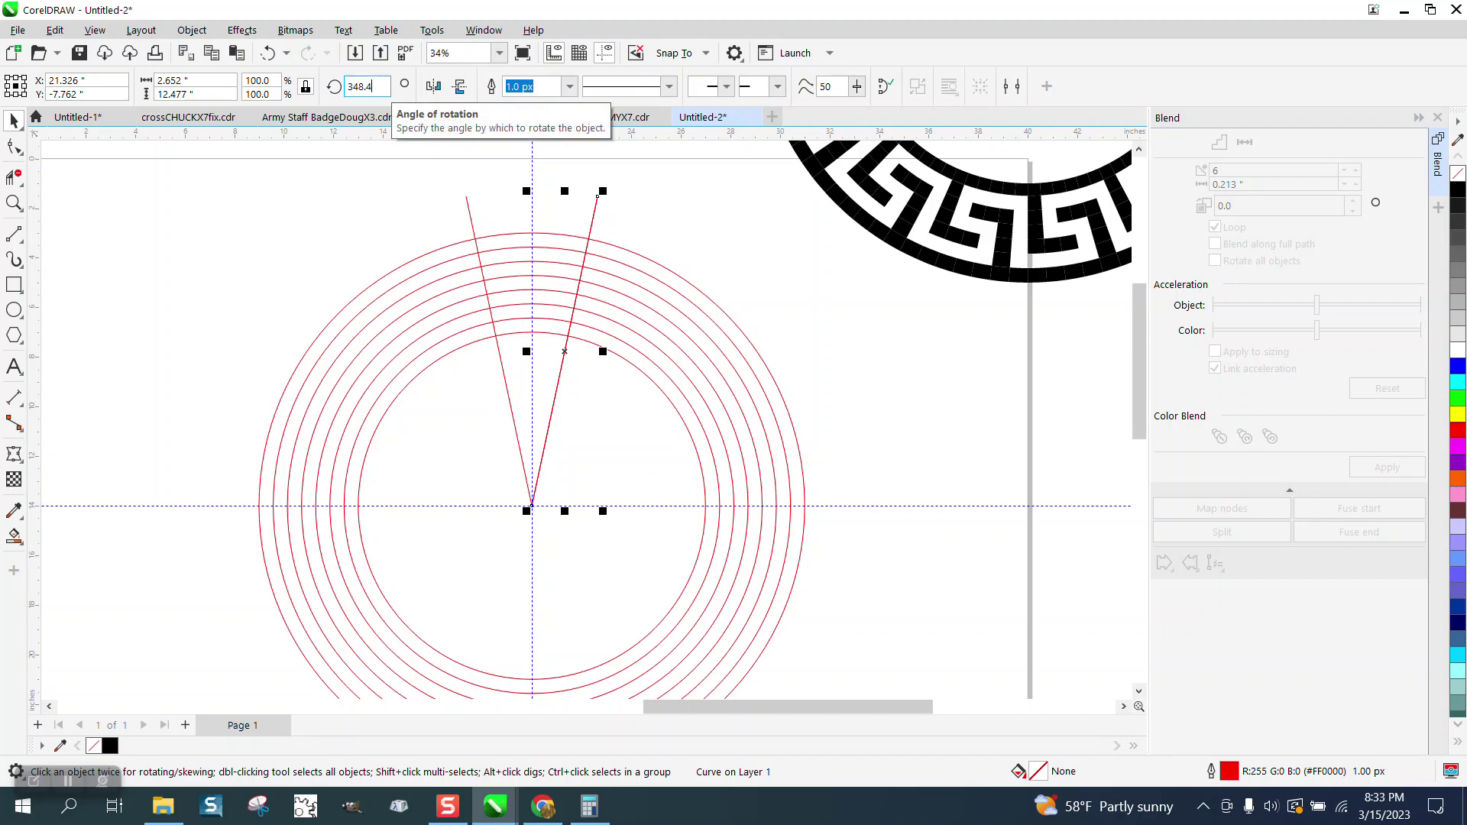
key(Return)
drag(386, 86, 330, 92)
text(3)
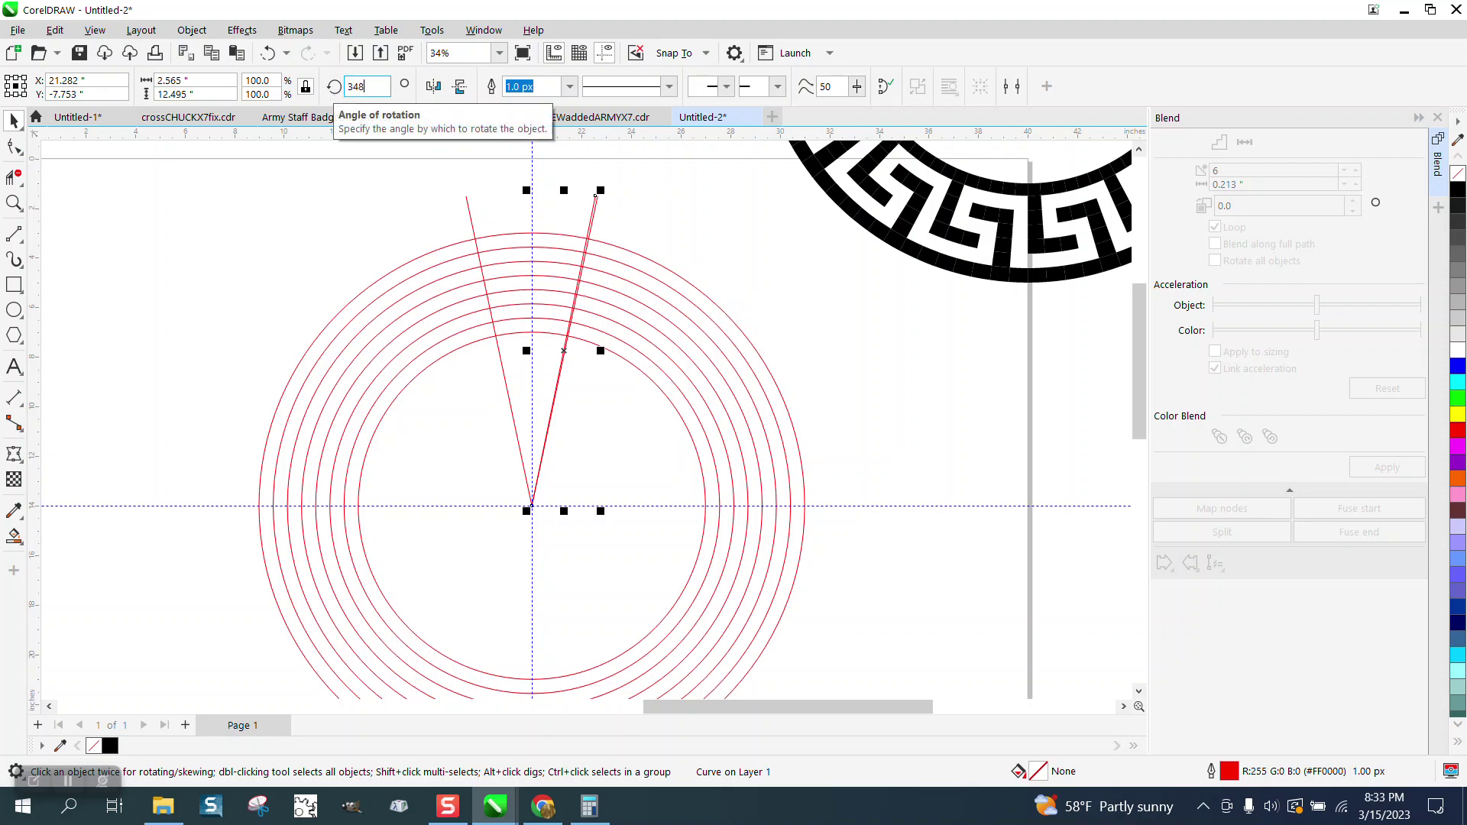
key(Return)
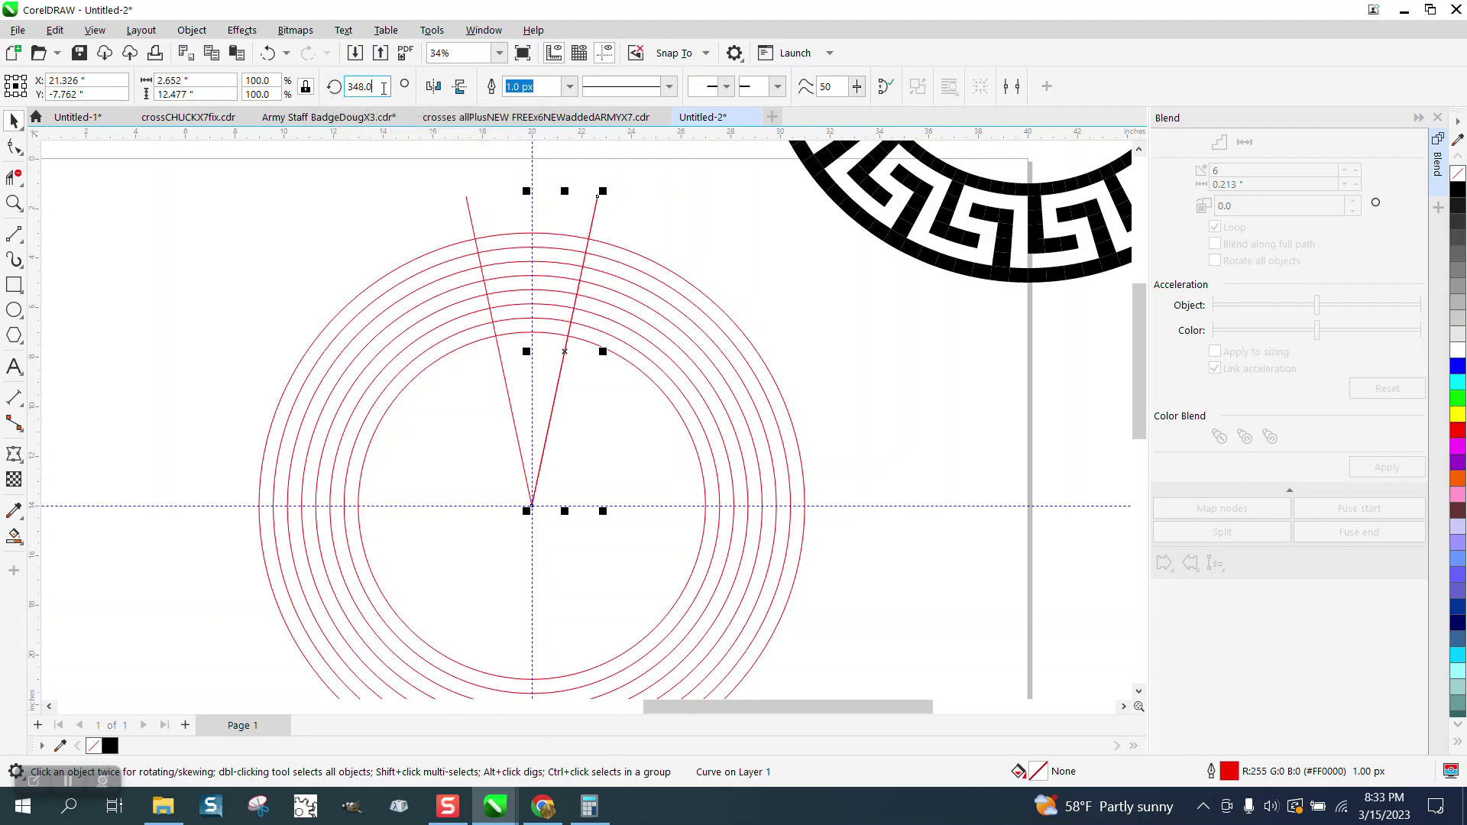
Add a copy of the right-hand radial line rotated by +4 degrees and repeat it four times towards the left-hand line.
key(BackSpace)
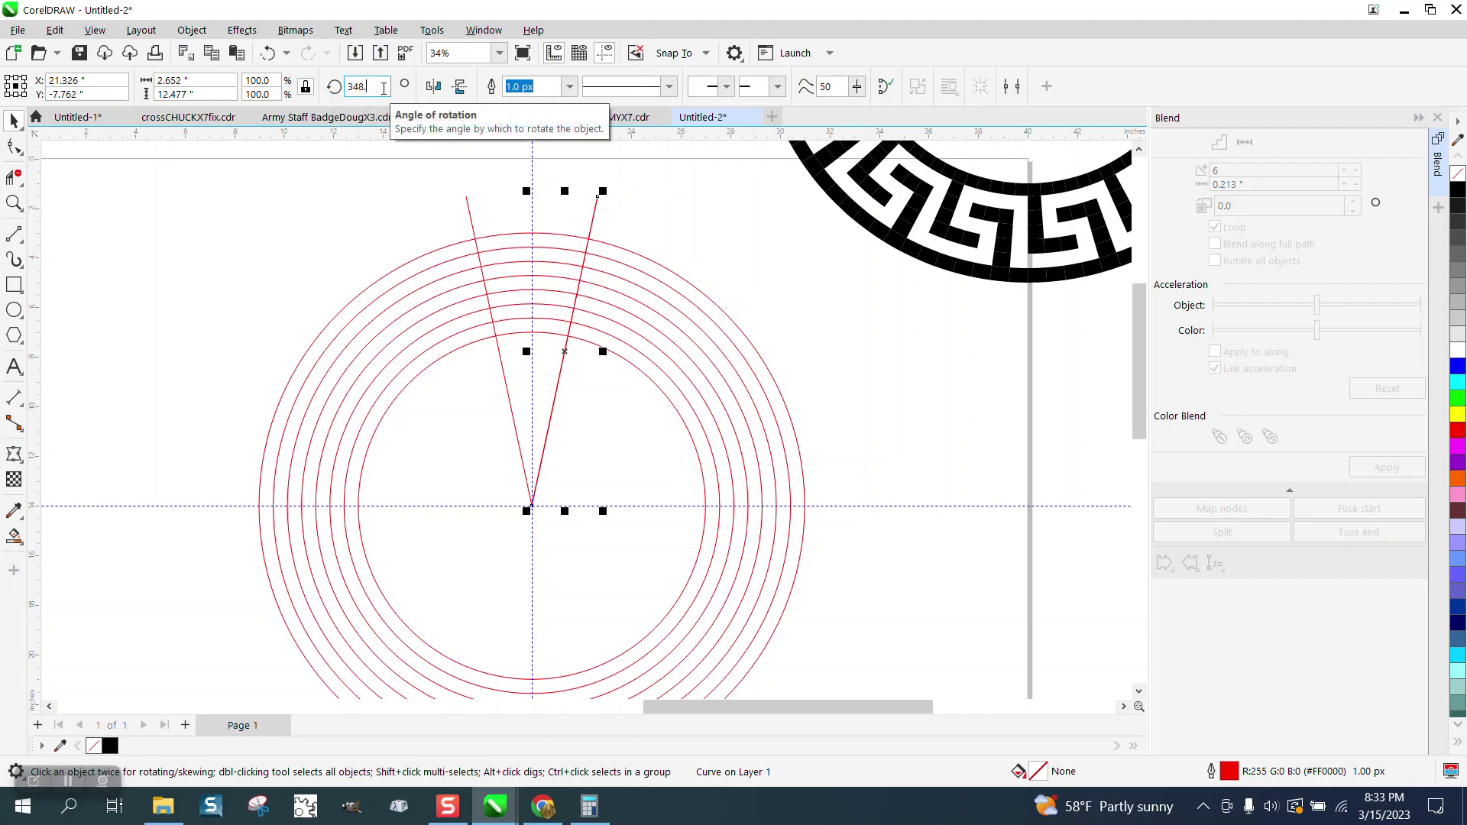
text(+4)
key(Return)
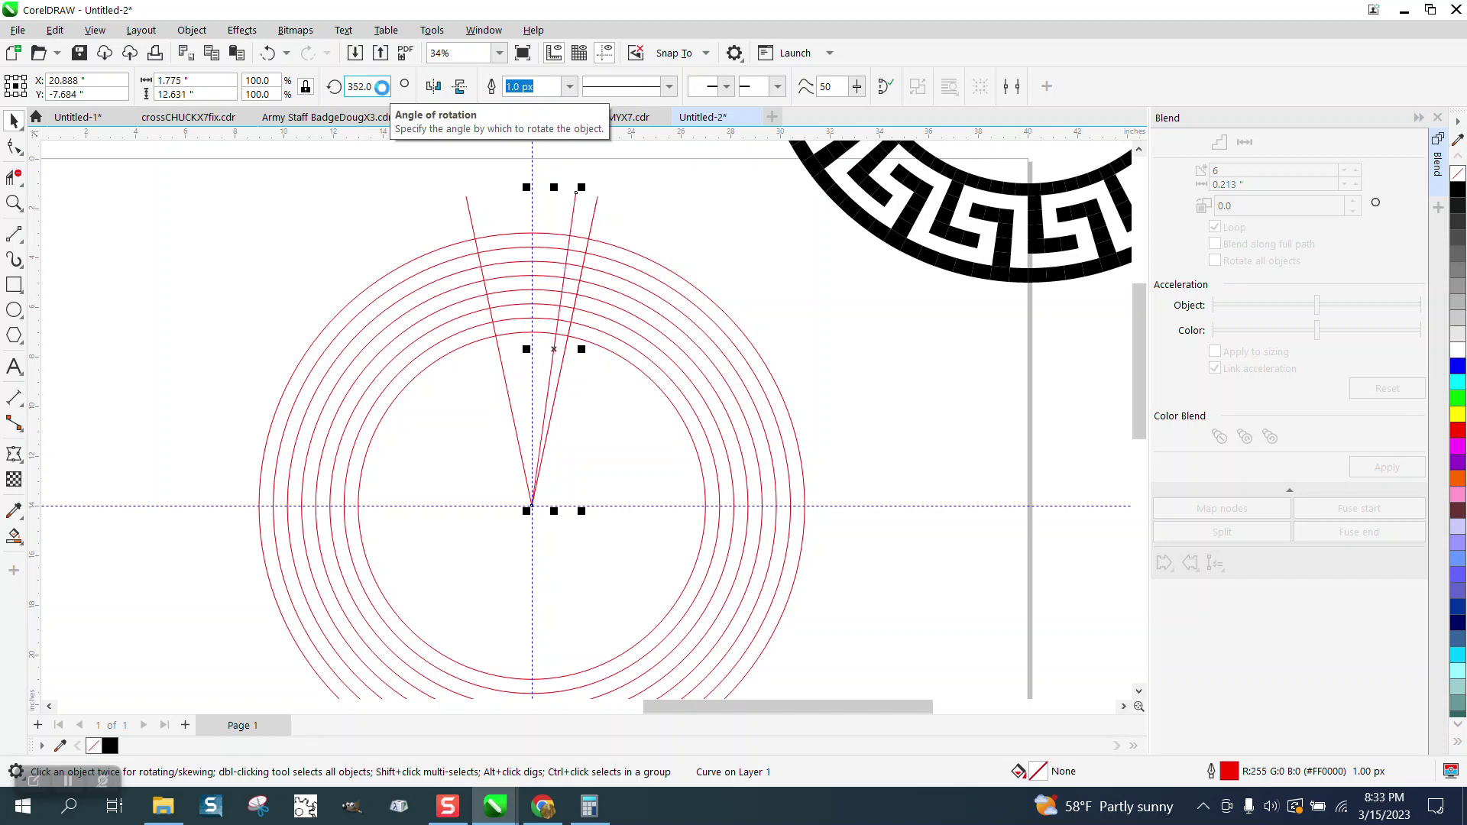
key(ctrl+r)
key(ctrl+r)
key(ctrl+r)
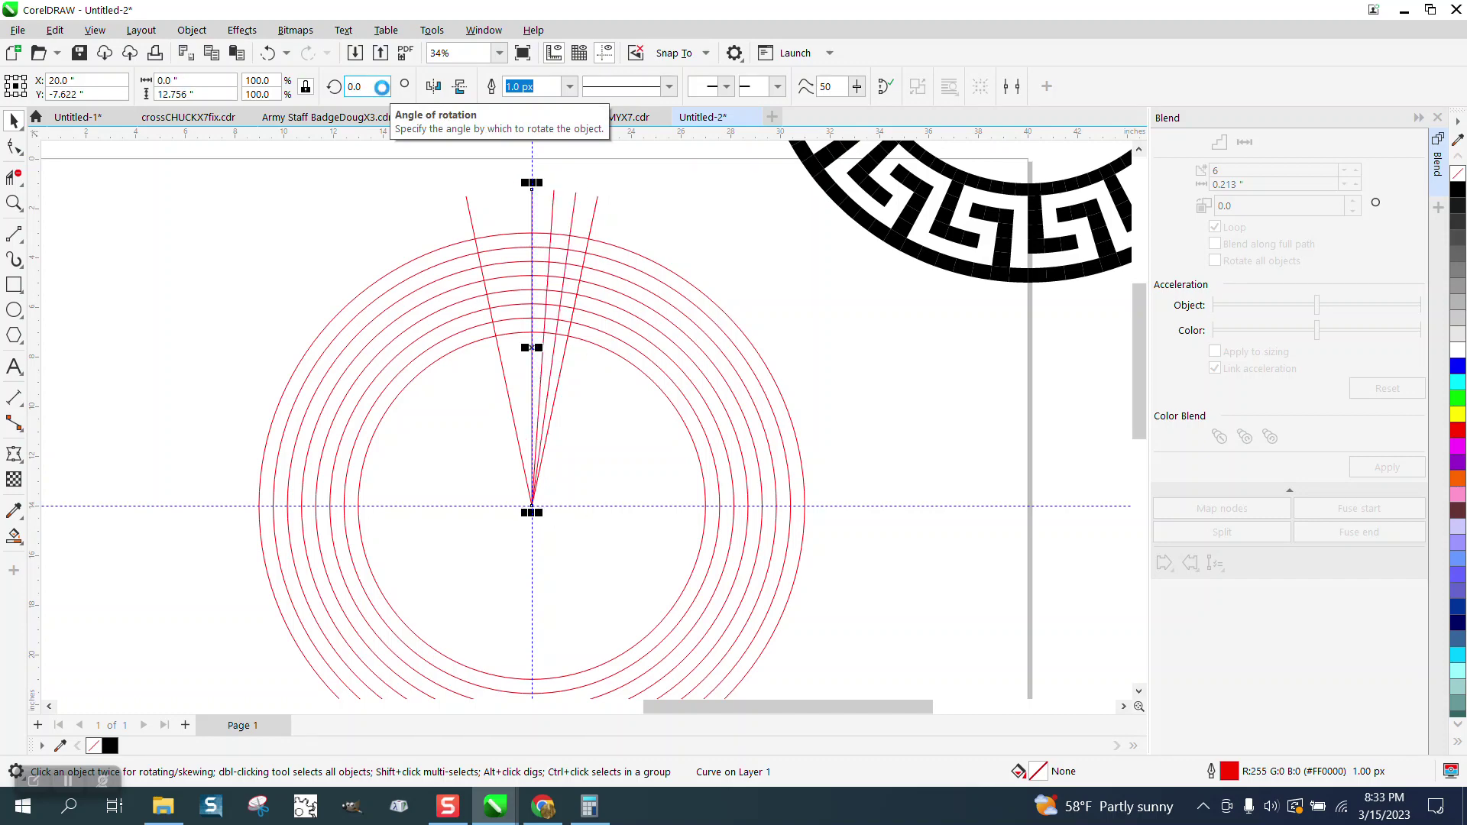
key(ctrl+r)
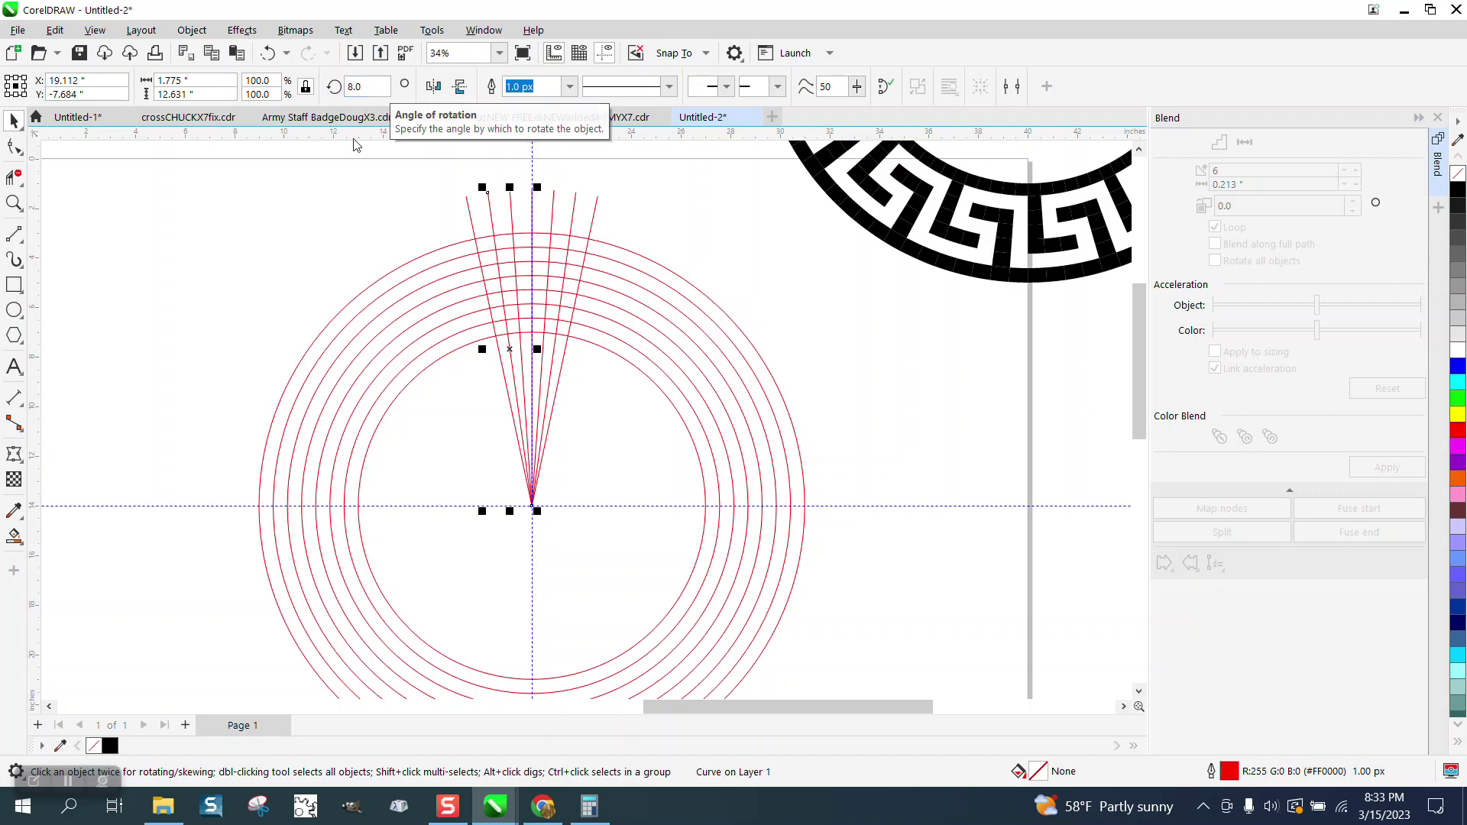
Move the uppermost key segment of the second Greek key ring to just above the radial lines as a reference.
click(13, 203)
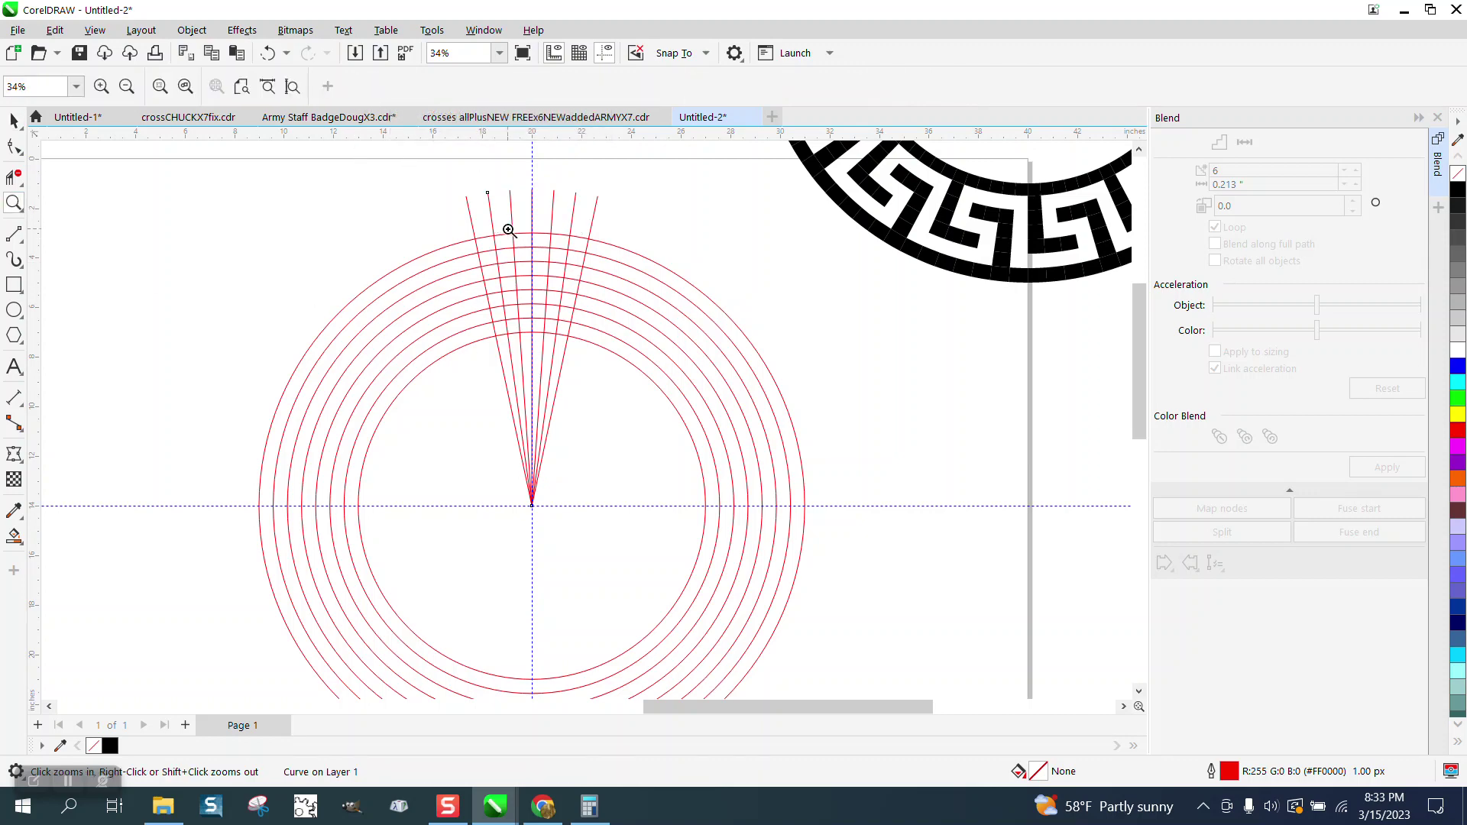
drag(436, 163, 768, 475)
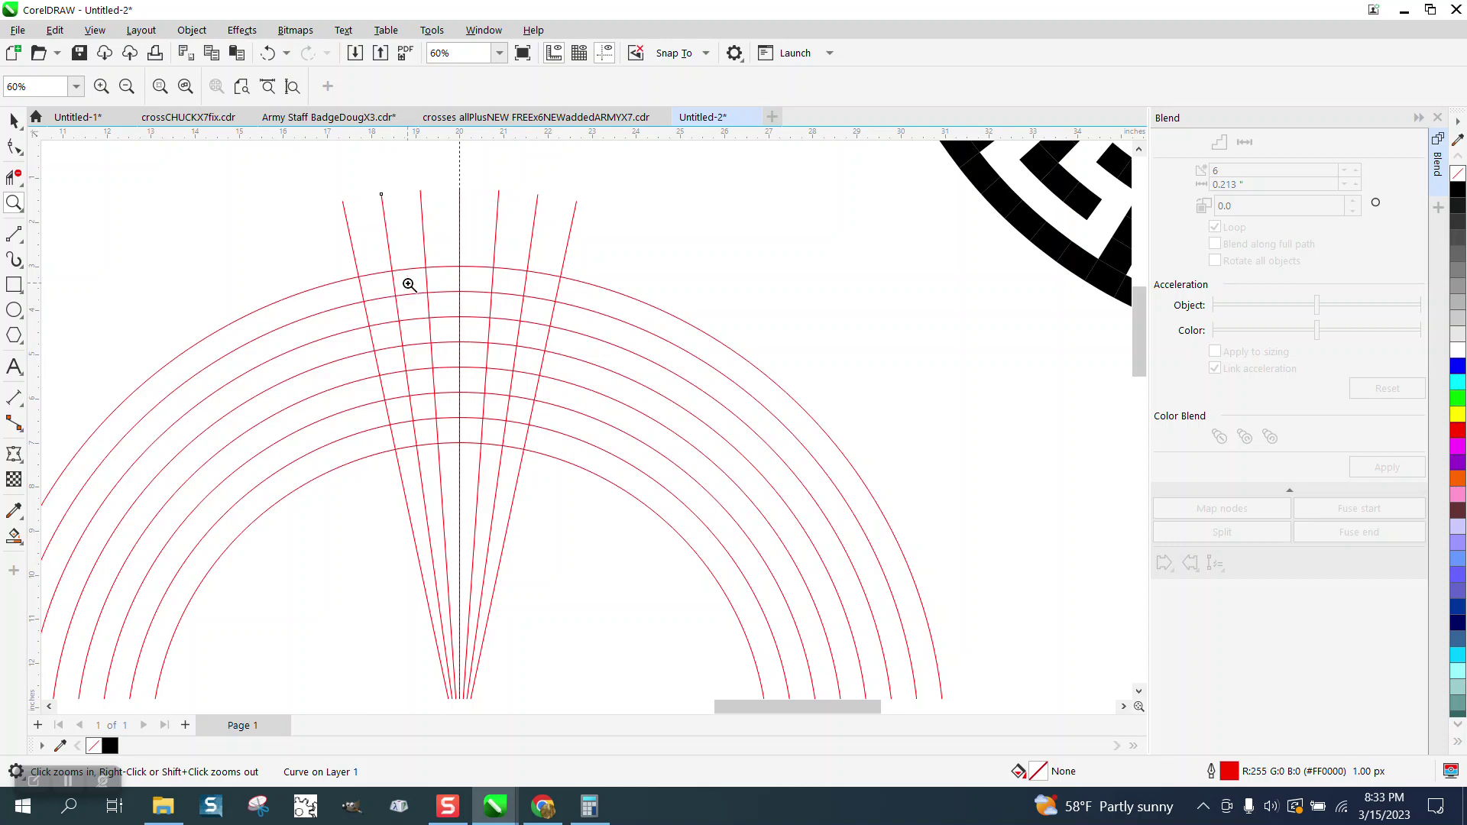
scroll(486, 275, down, 6)
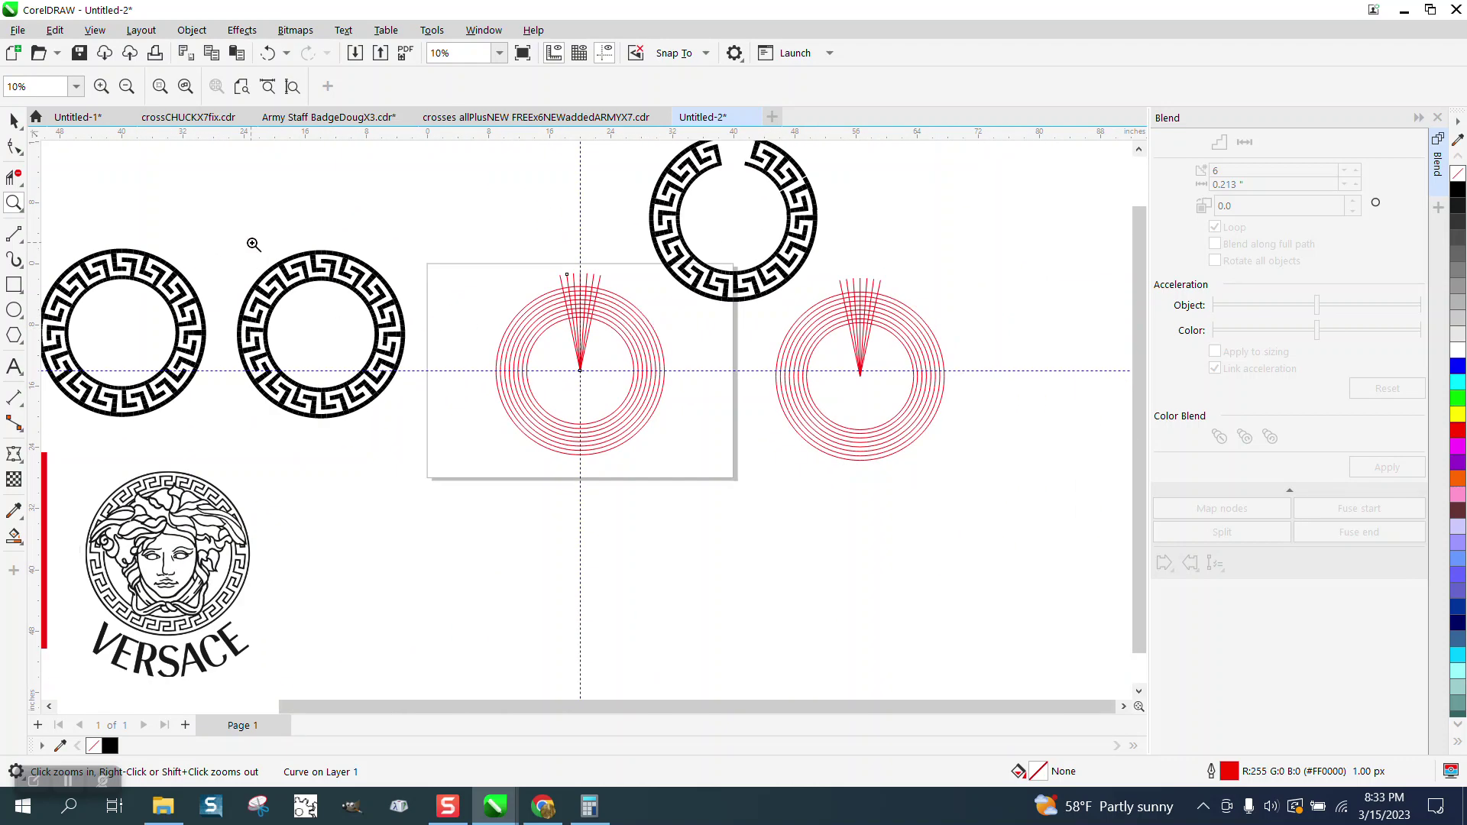
click(14, 120)
drag(327, 265, 587, 243)
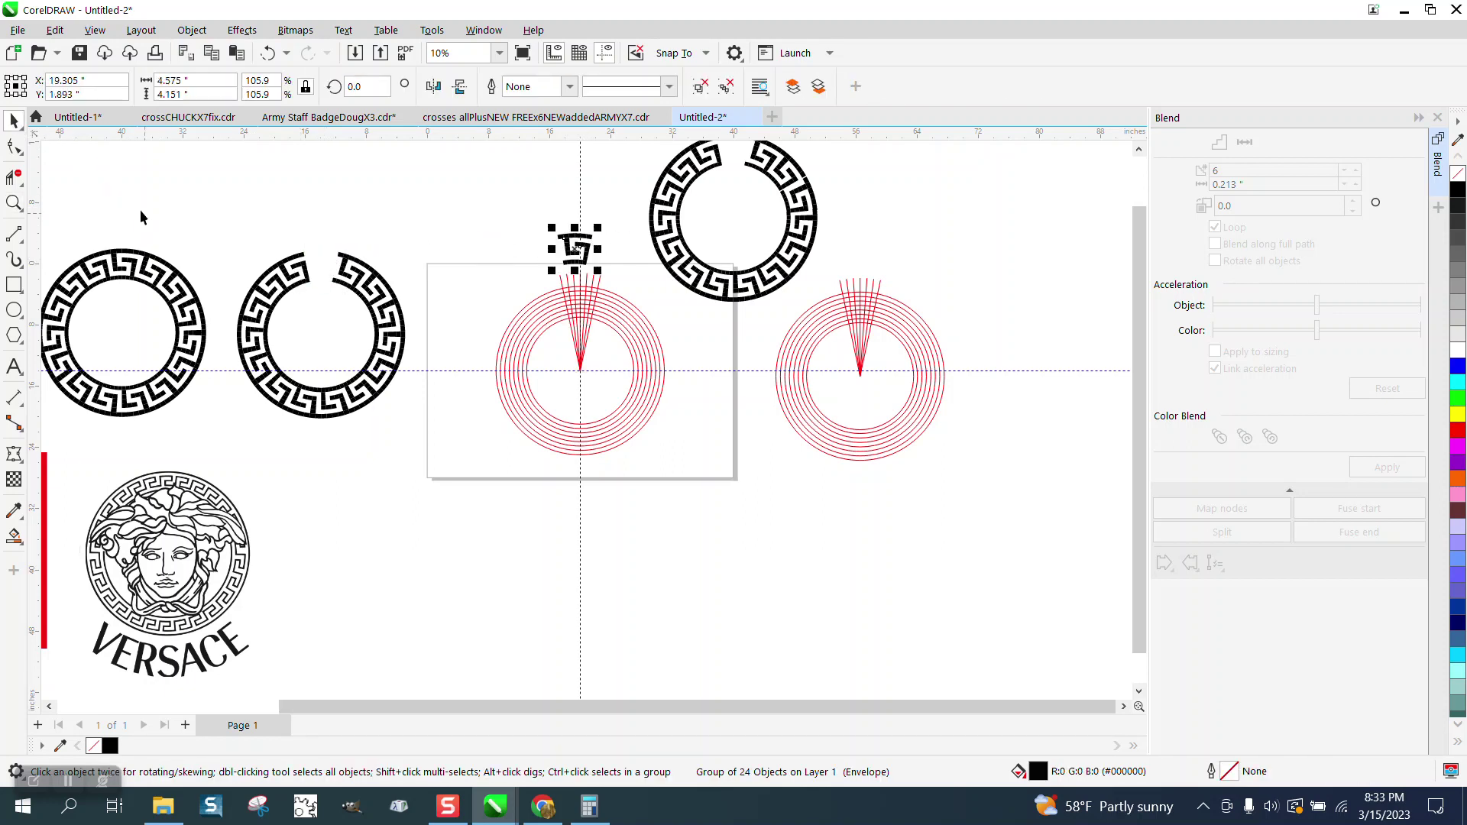
Smart Fill the six cells of the outermost ring between the radial lines with black and no outline.
drag(502, 219, 711, 386)
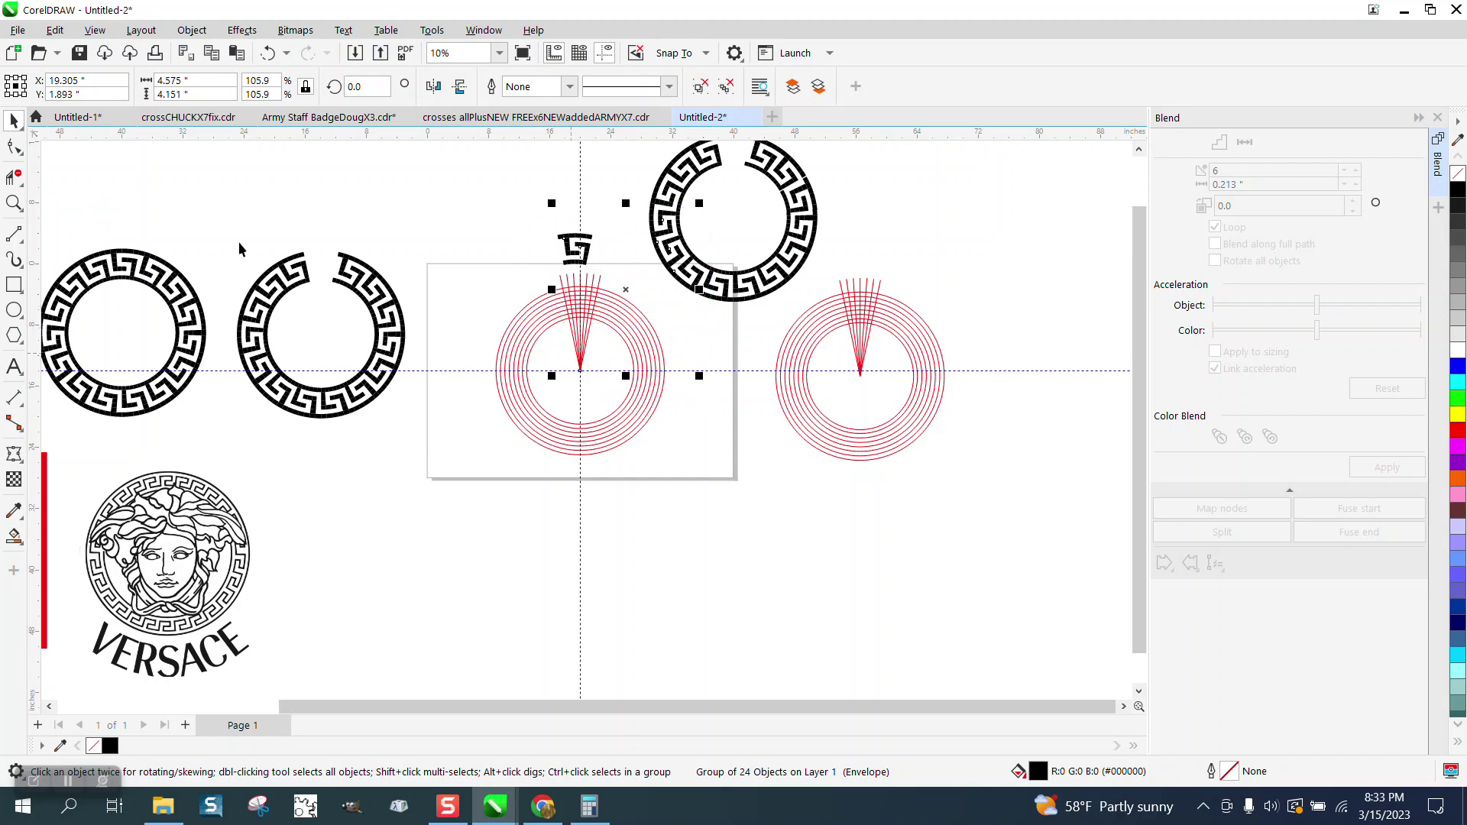
click(14, 203)
drag(485, 203, 787, 441)
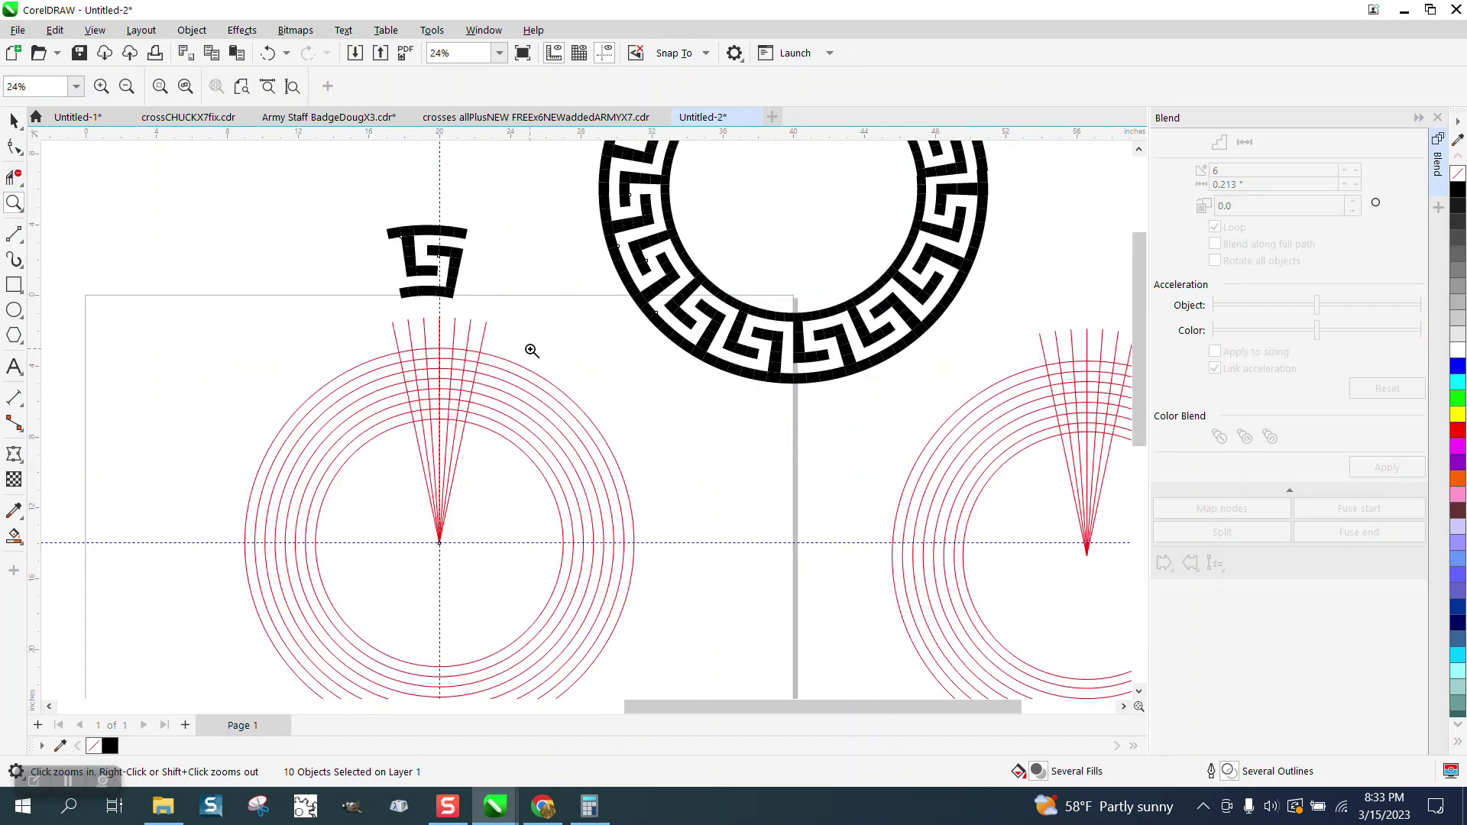
drag(341, 197, 701, 558)
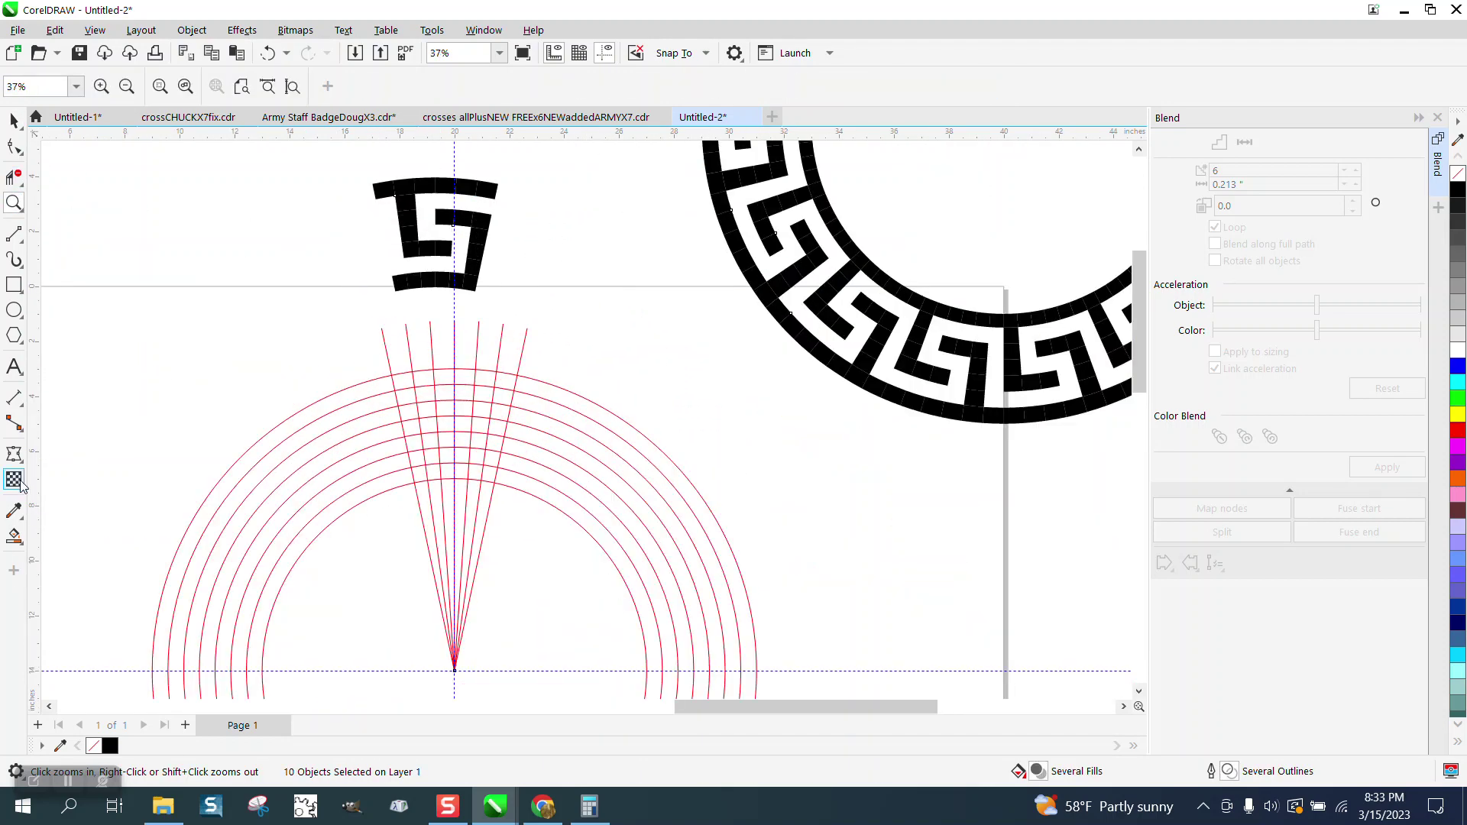
click(22, 544)
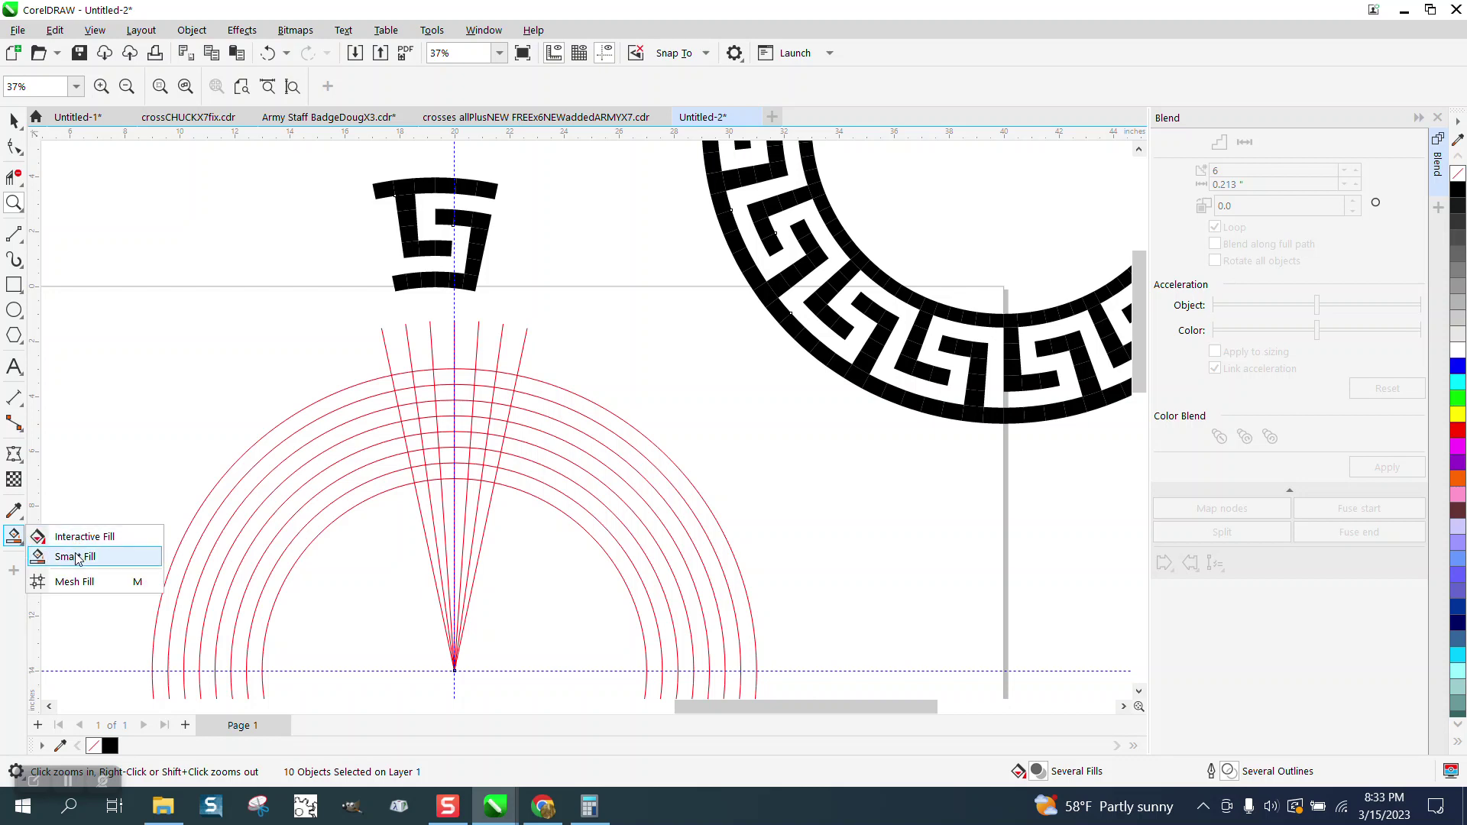
click(73, 558)
click(402, 382)
click(425, 381)
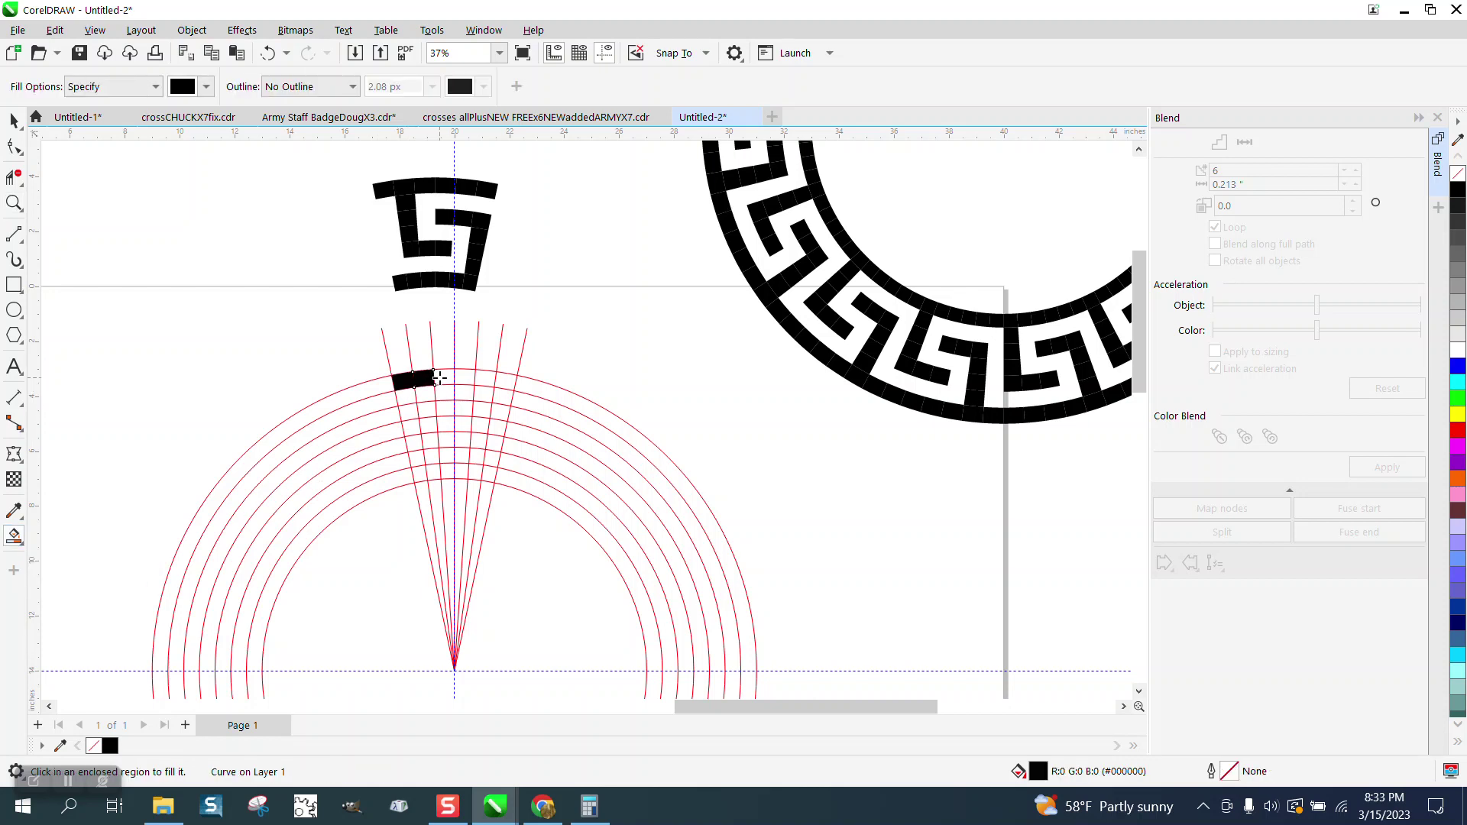
click(445, 380)
click(466, 379)
click(486, 379)
click(507, 380)
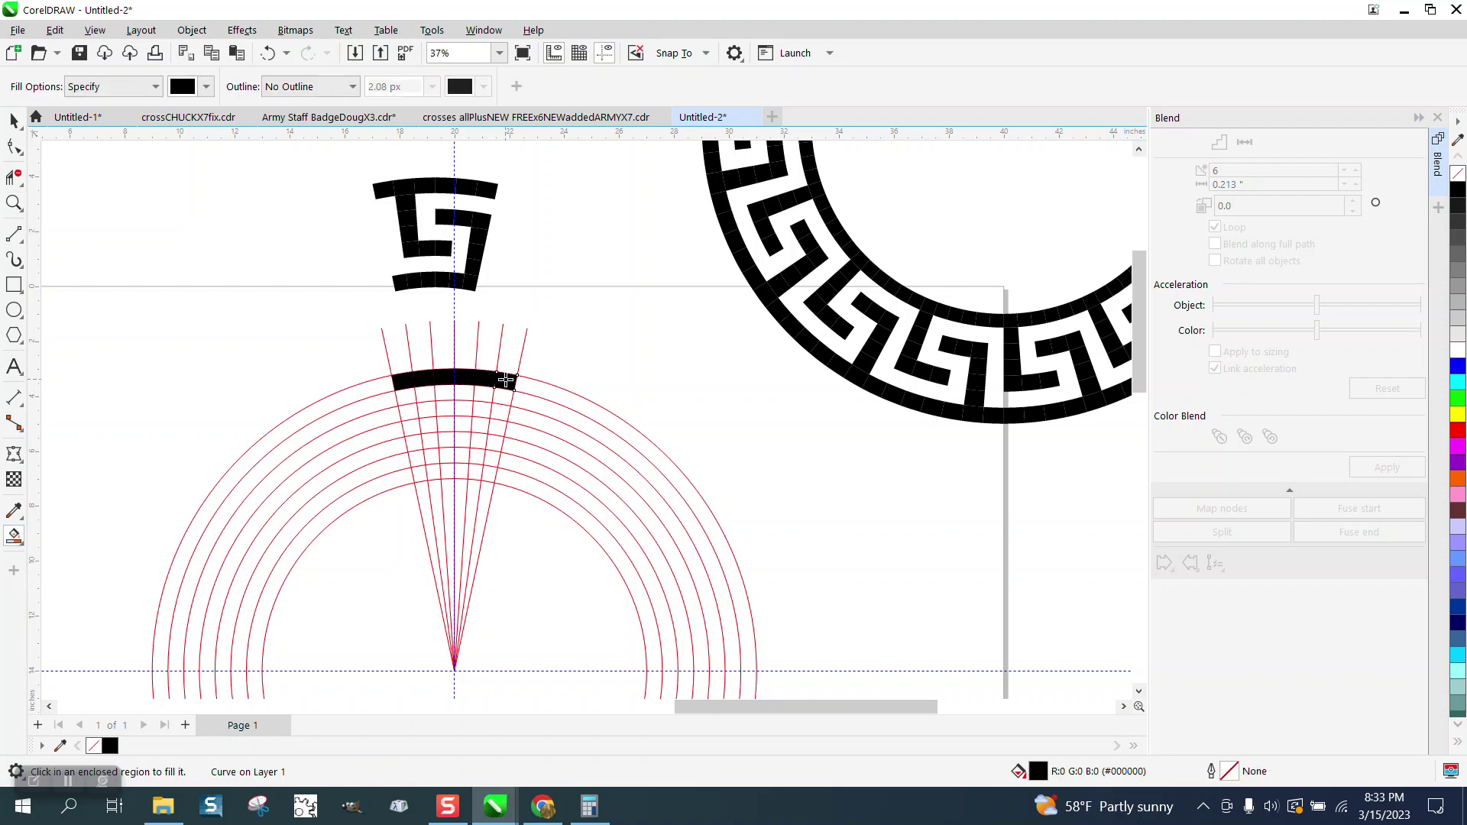
Smart Fill the six cells of the innermost ring between the radial lines with black.
click(491, 475)
click(475, 474)
click(461, 473)
click(443, 472)
click(428, 475)
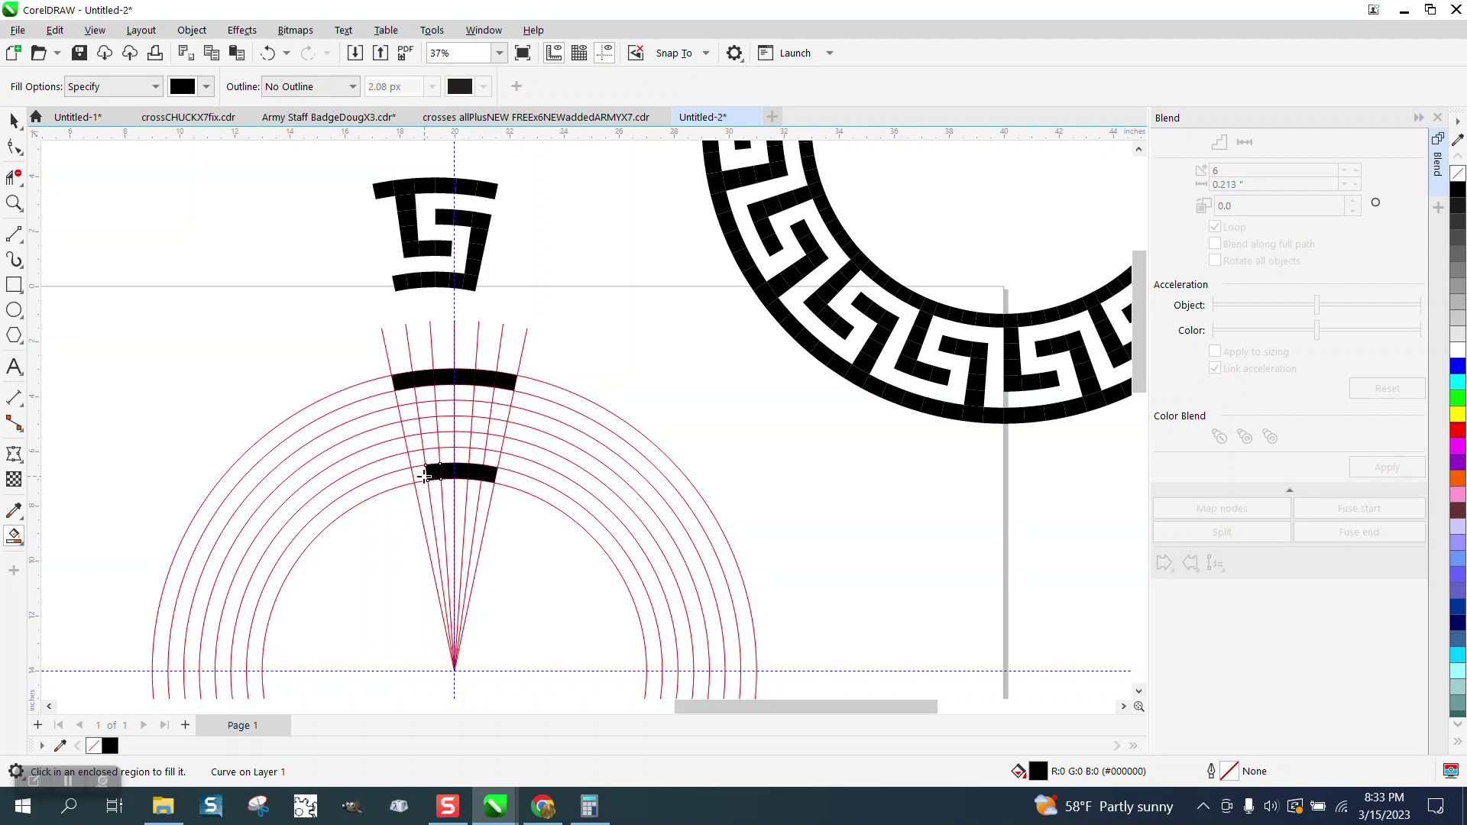
click(421, 476)
Smart Fill the key's left stem down the second column to the fifth ring, and its foot across to the fourth column.
click(426, 395)
click(430, 412)
click(430, 424)
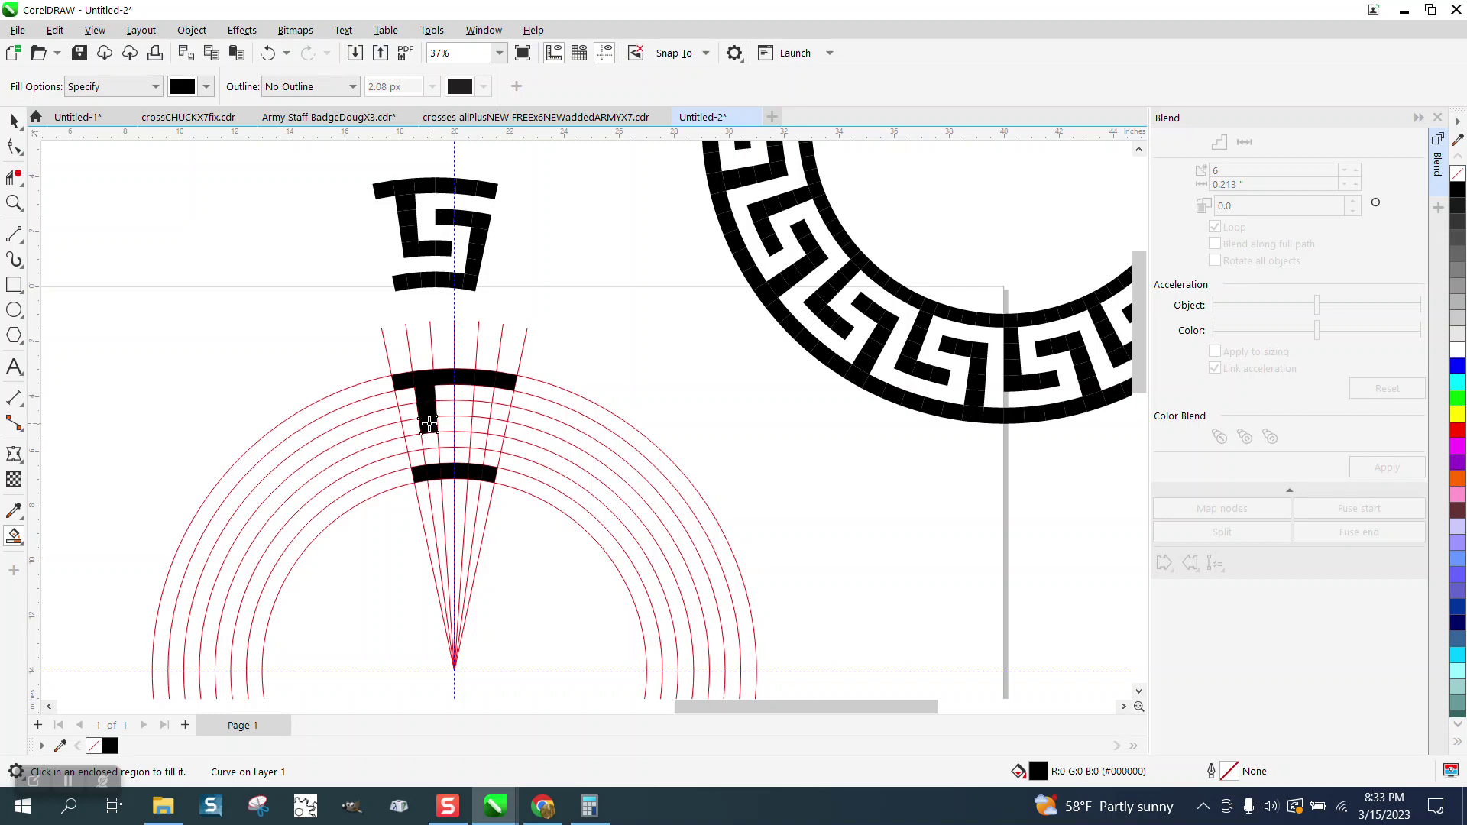
click(432, 440)
click(450, 438)
click(465, 440)
Smart Fill the key's inner arm across the third ring from the fourth to the sixth column, and its right stem down to the innermost ring.
click(464, 409)
click(484, 410)
click(497, 412)
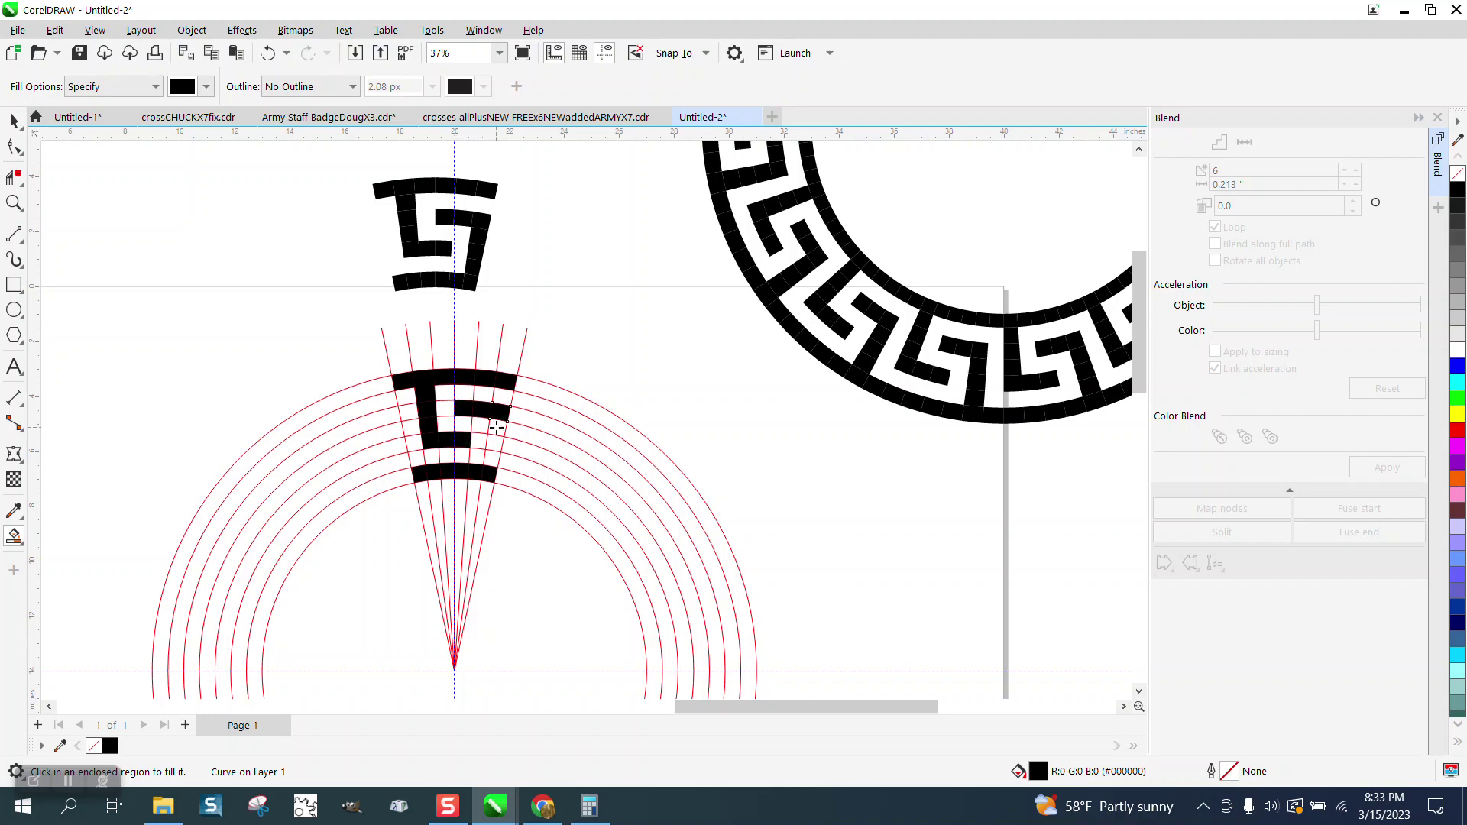
click(495, 440)
click(494, 456)
click(14, 120)
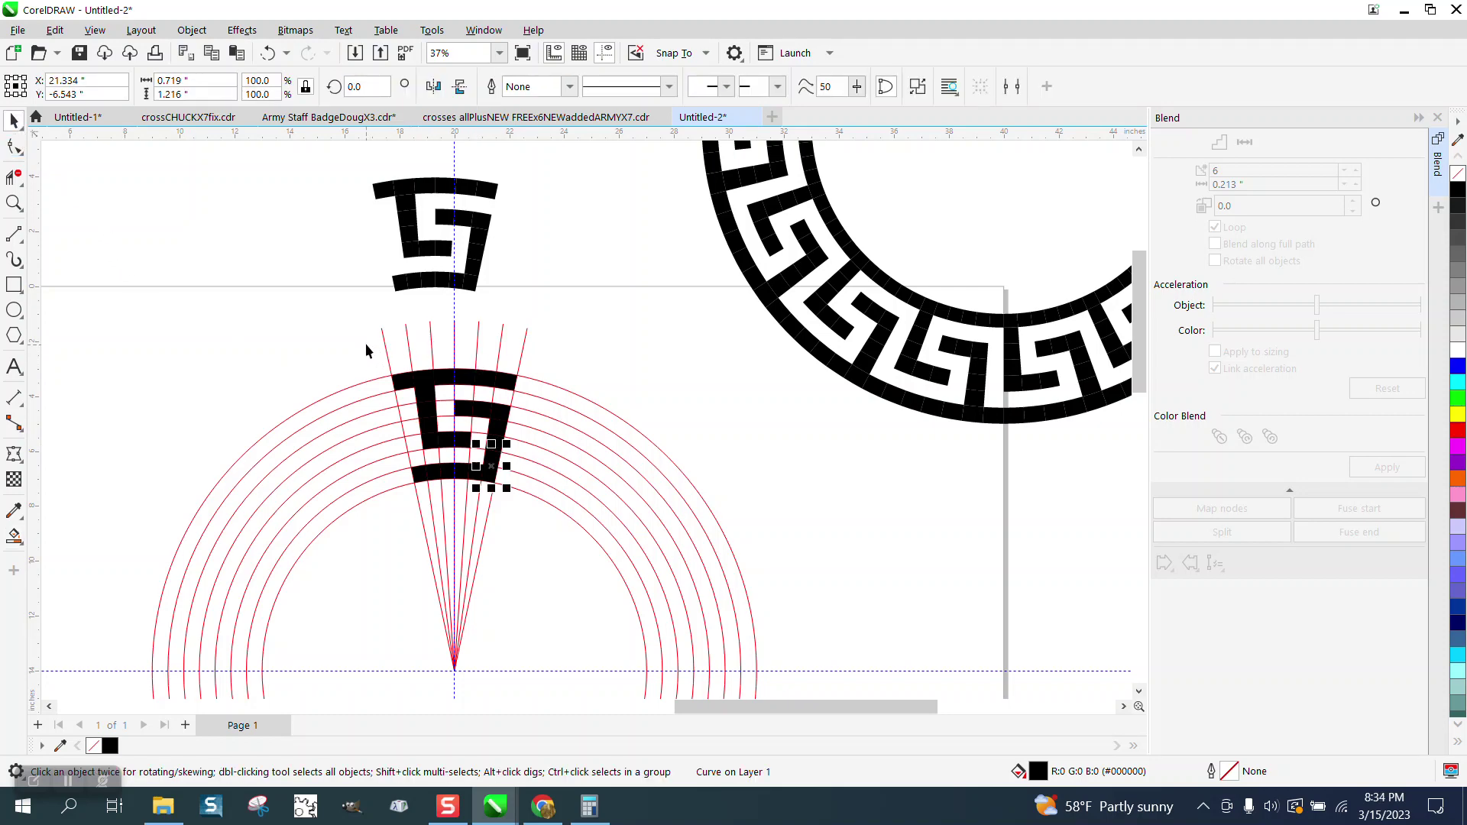
Set the nudge distance to 3 inches and try moving the filled key segment off the grid, up and to the left.
click(325, 330)
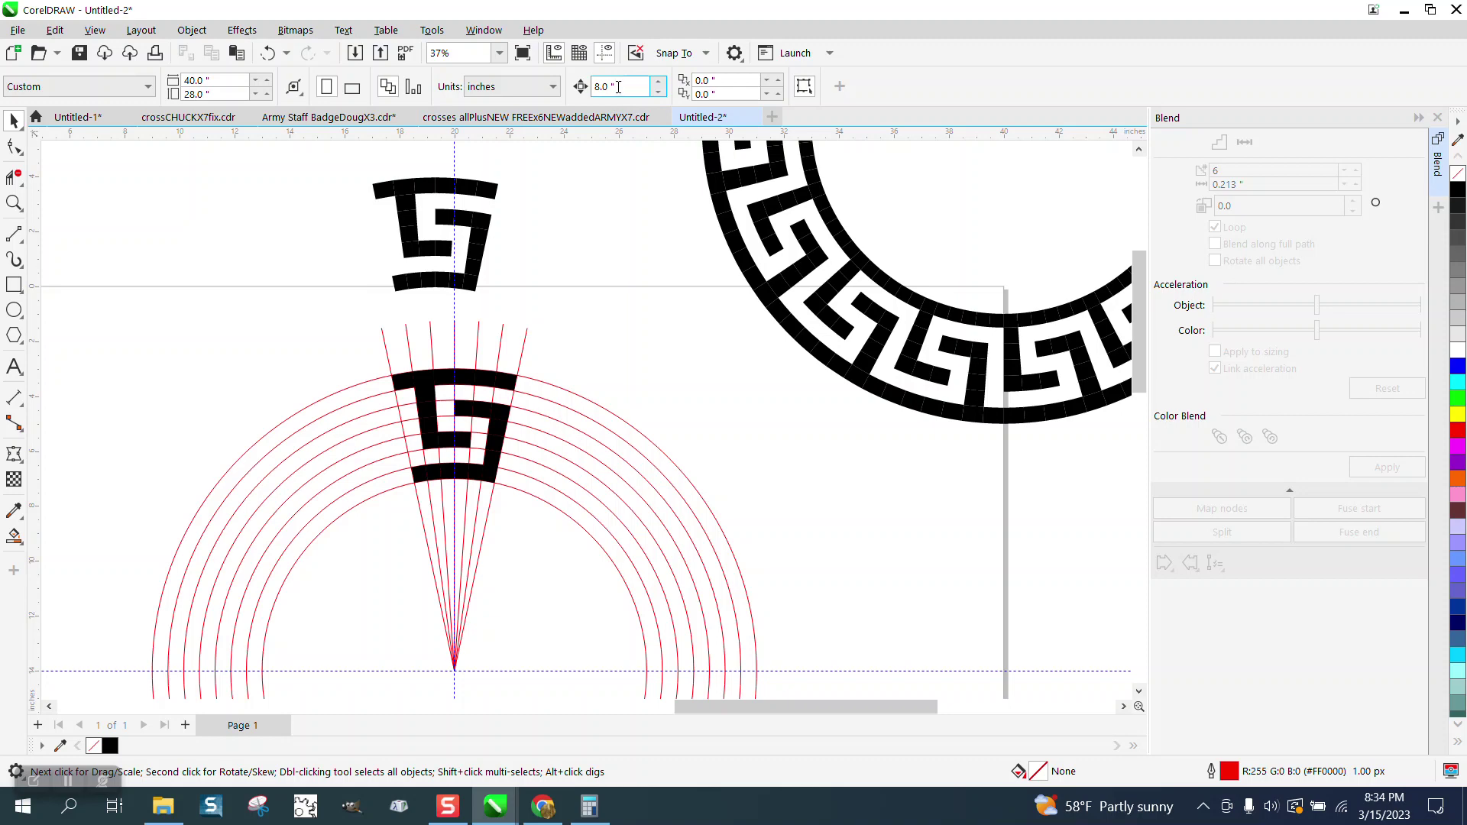
double_click(619, 87)
text(3)
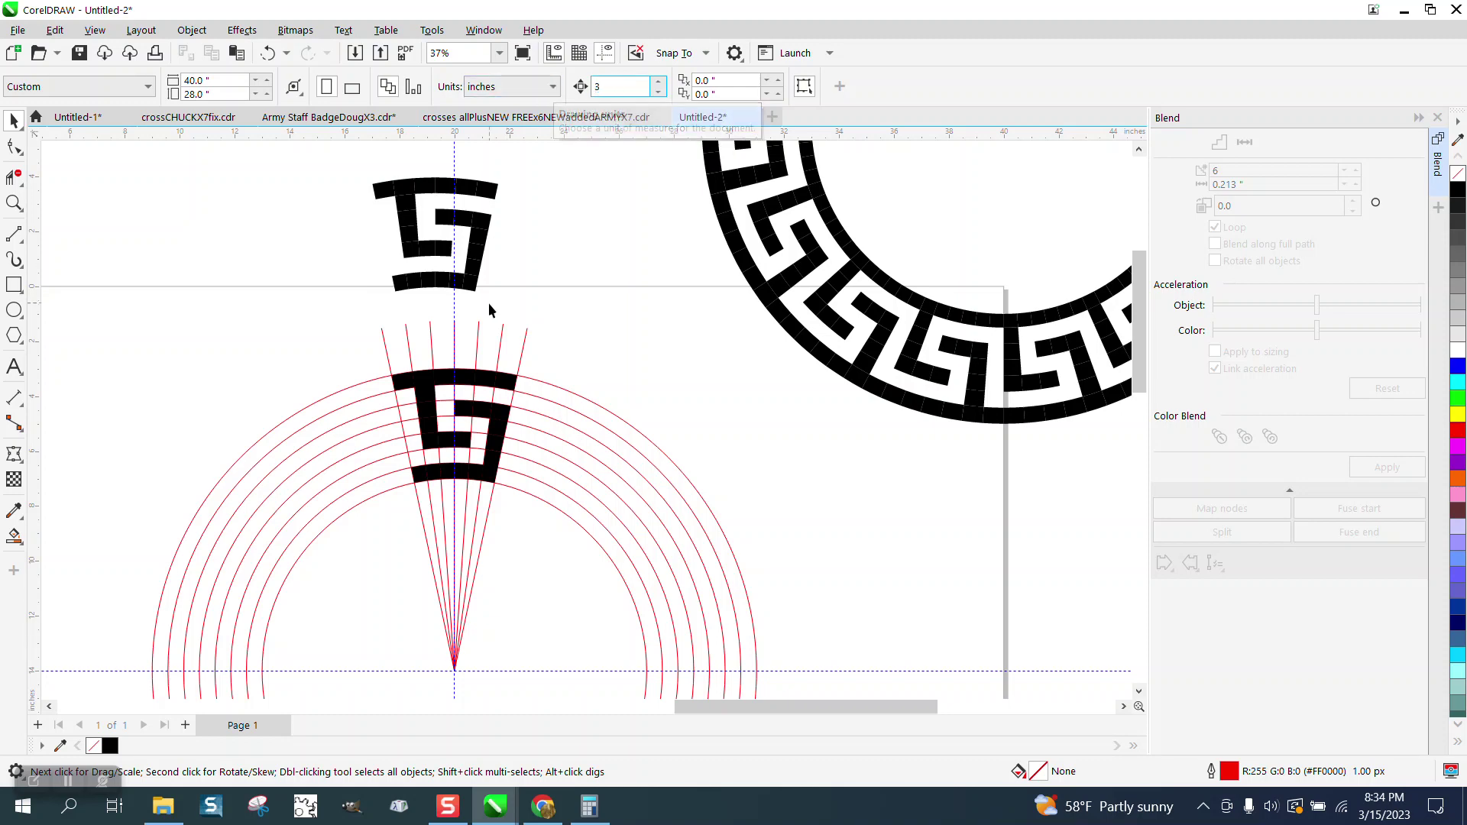
drag(329, 318, 567, 525)
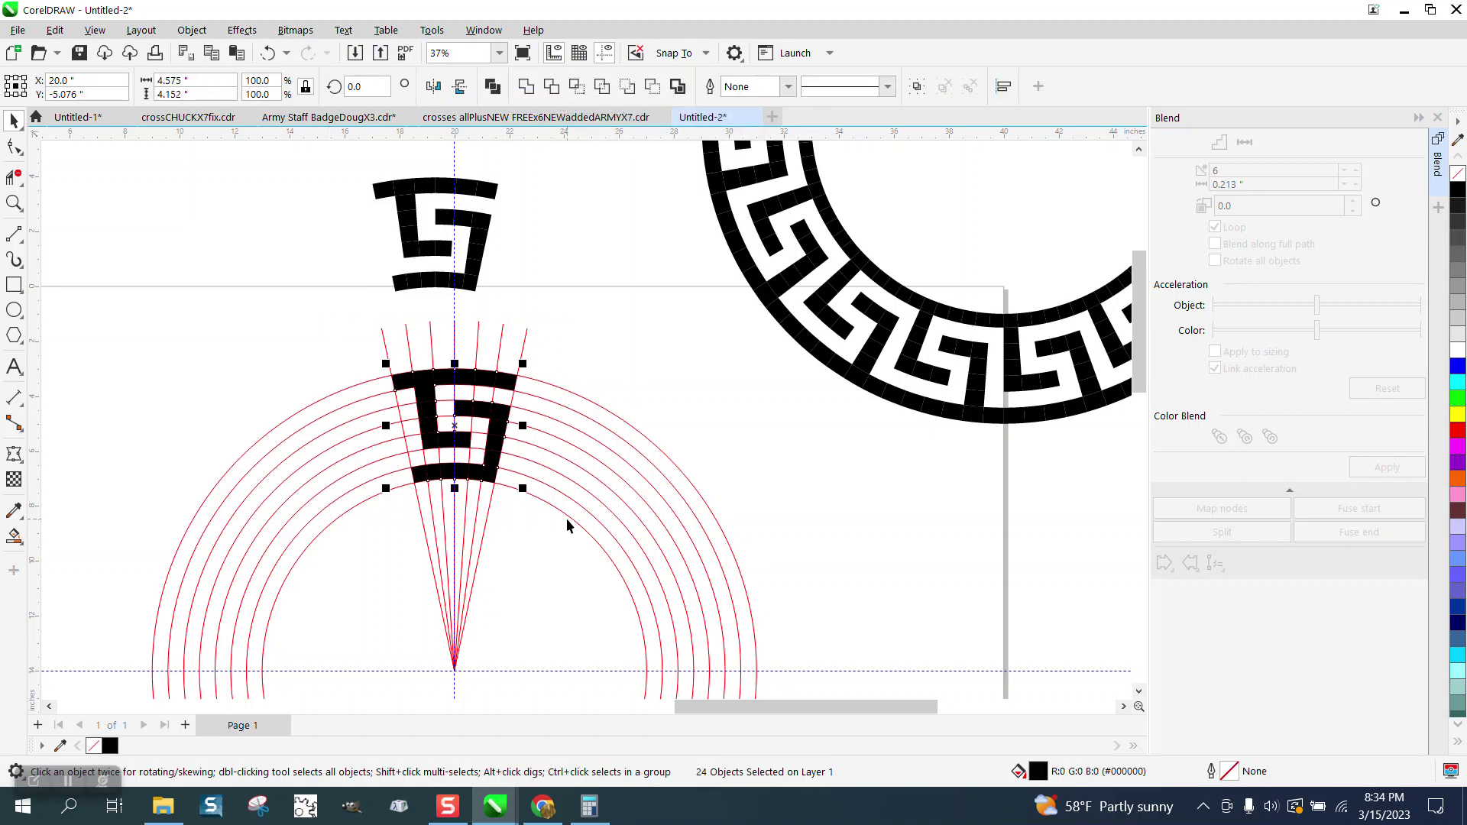
key(Up)
key(Up)
key(Left)
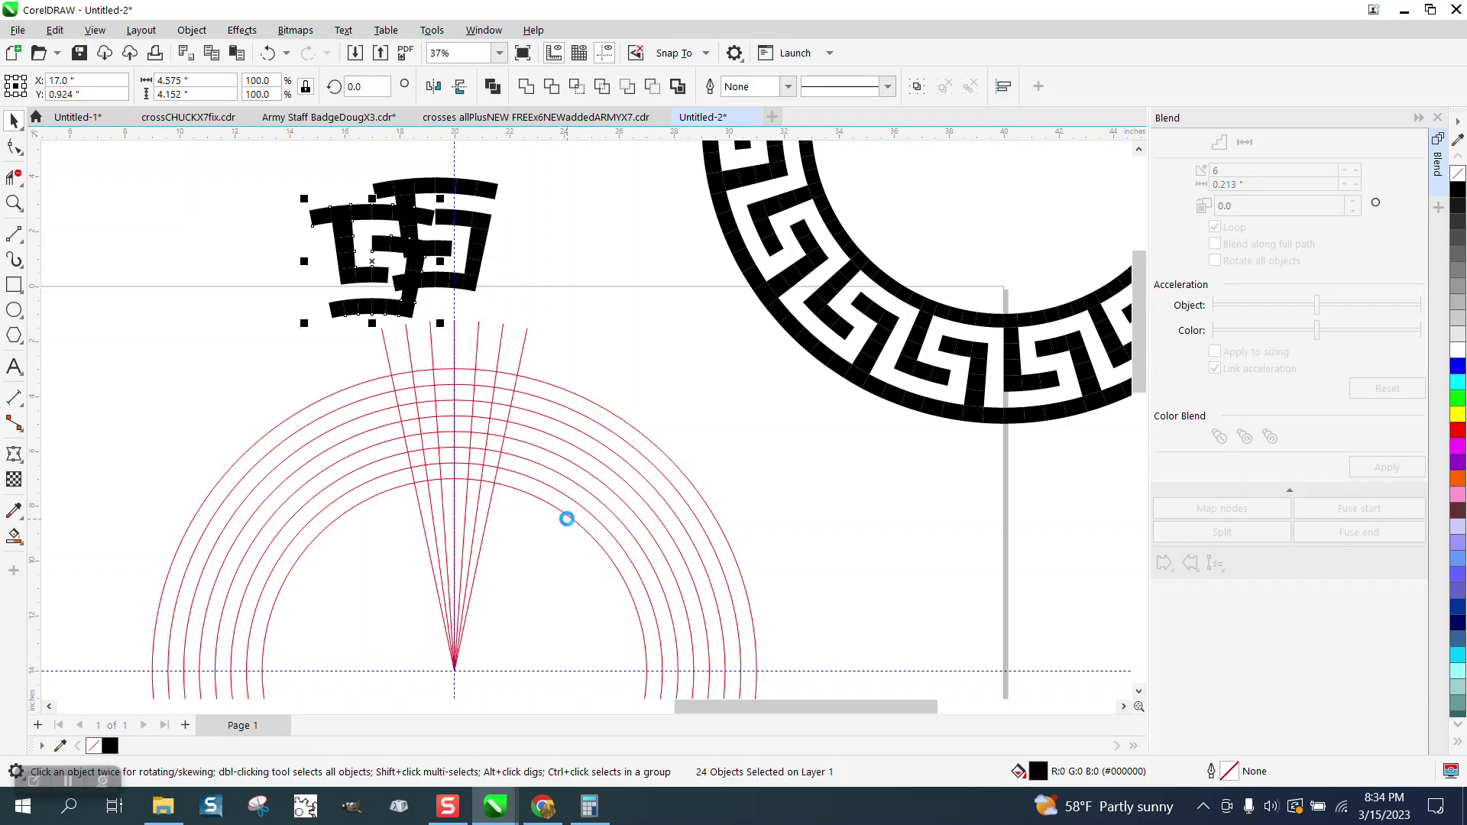
key(Left)
scroll(492, 481, down, 5)
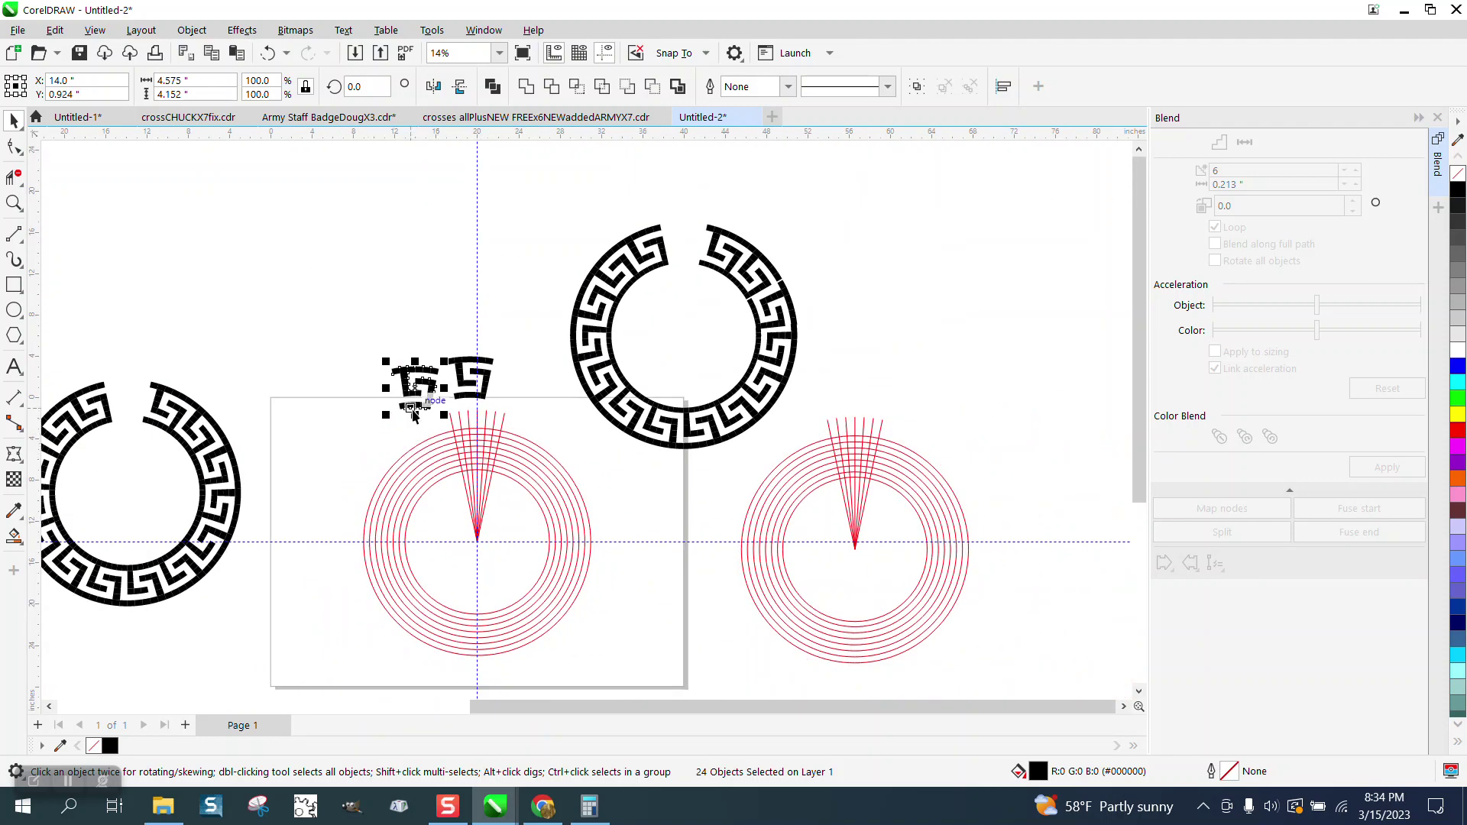
key(Up)
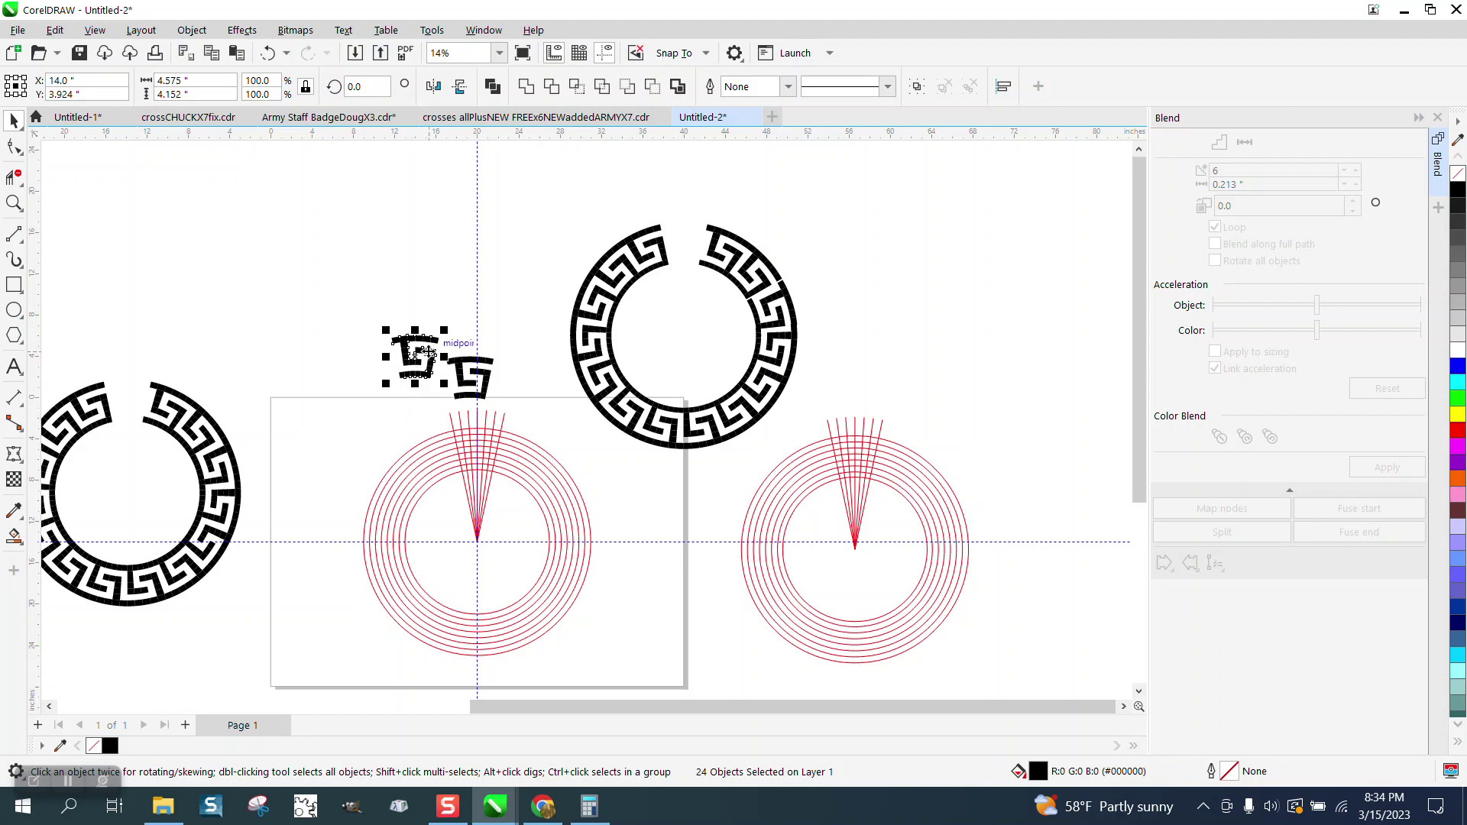
Nudge the filled key segment back to its original place on the grid of circles and radial lines.
key(Down)
key(Down)
key(Down)
key(Right)
key(Right)
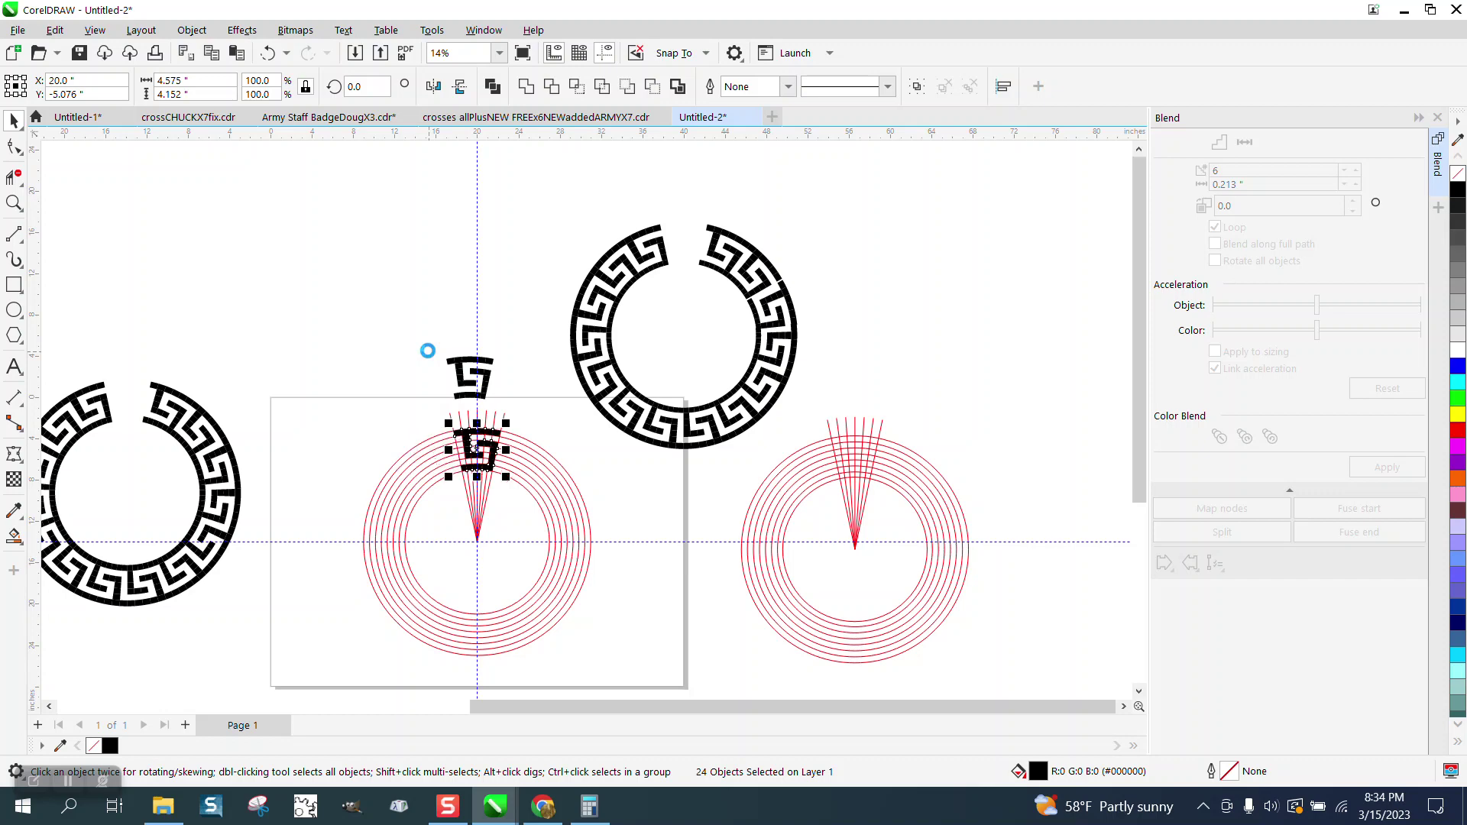
Move the filled key segment 20 inches straight up in 10-inch nudges and group its cells.
click(536, 218)
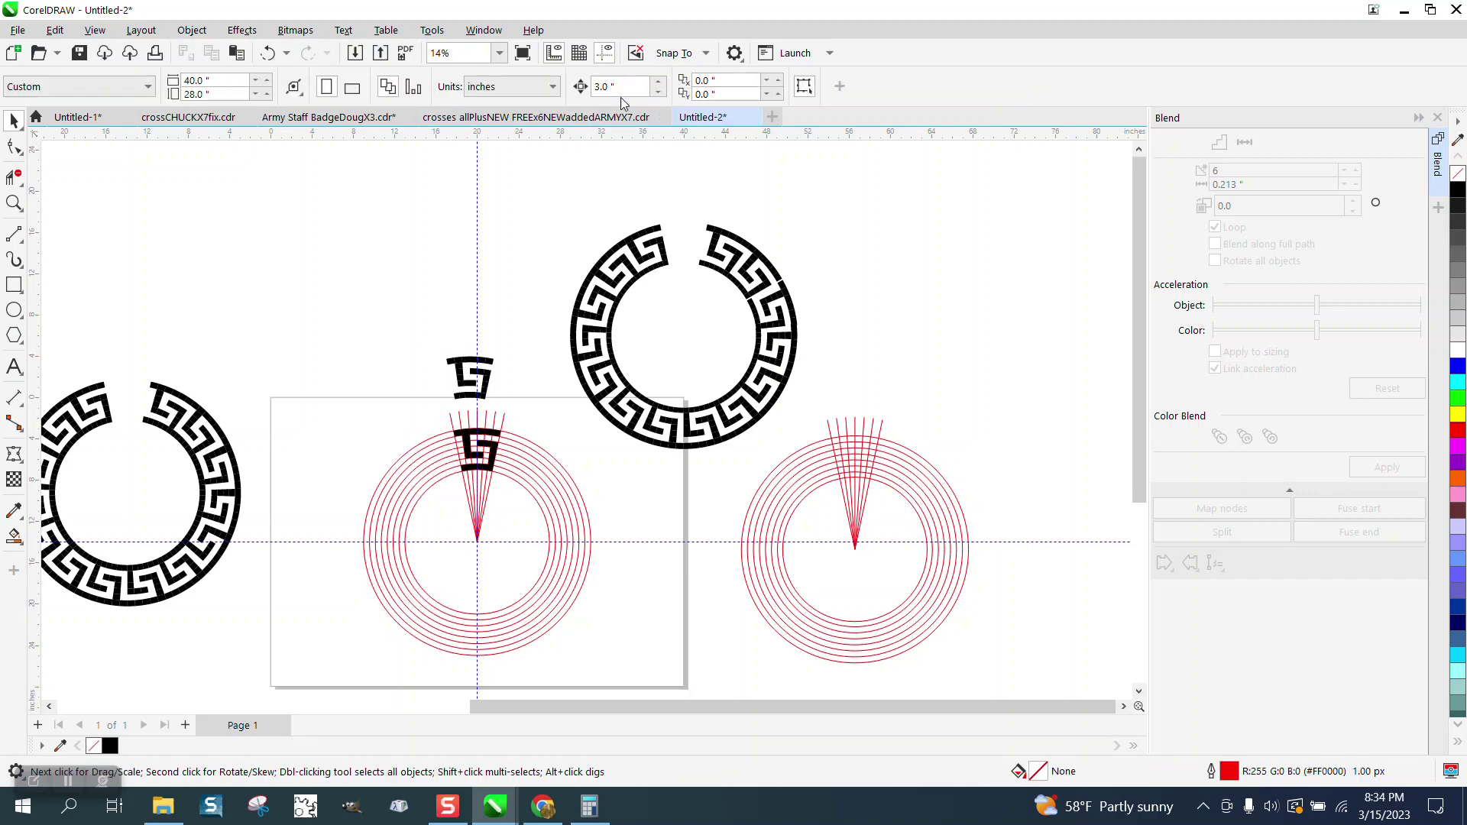
text(10)
click(493, 432)
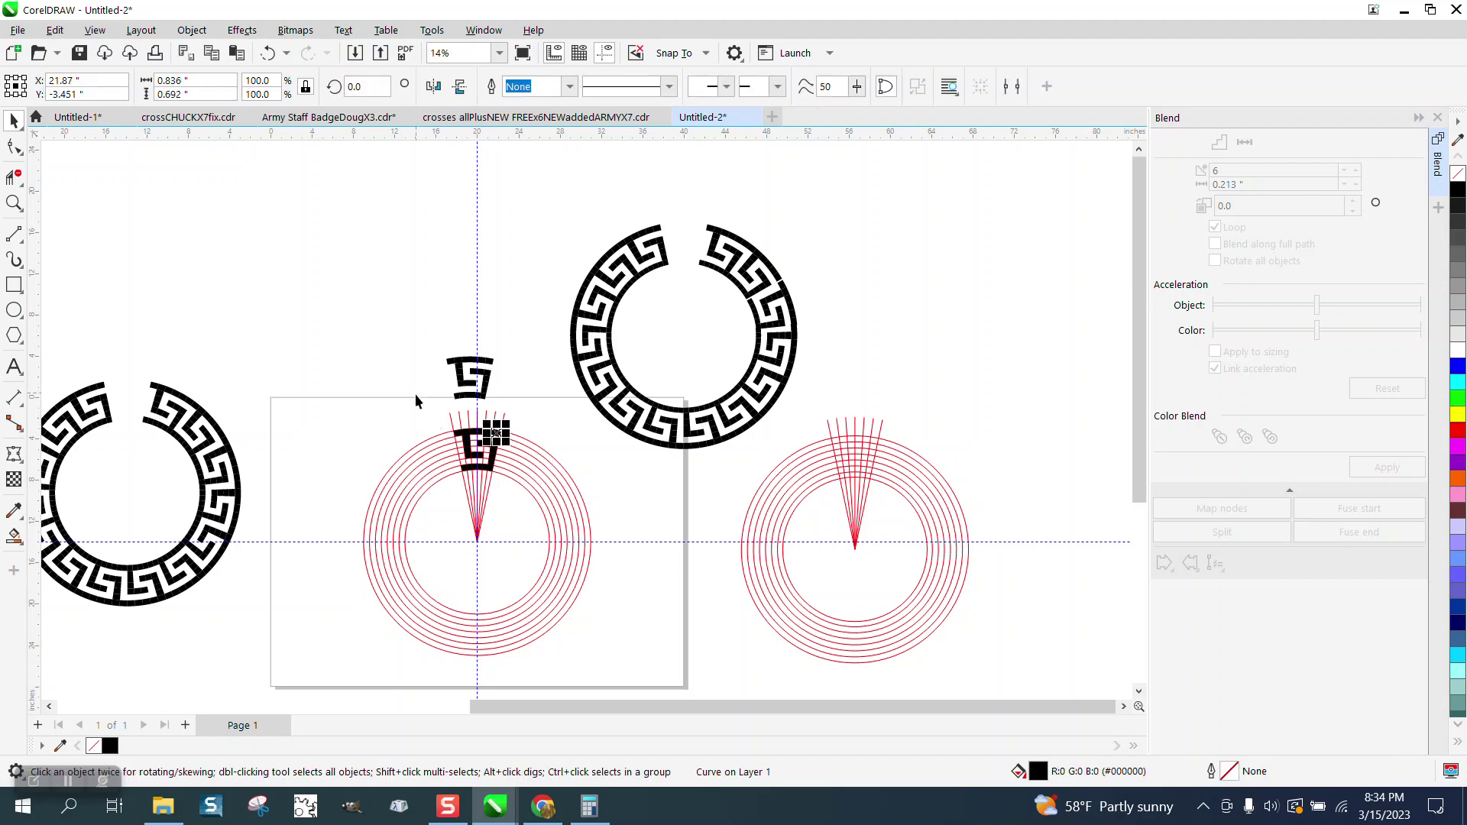
key(ctrl+k)
key(Up)
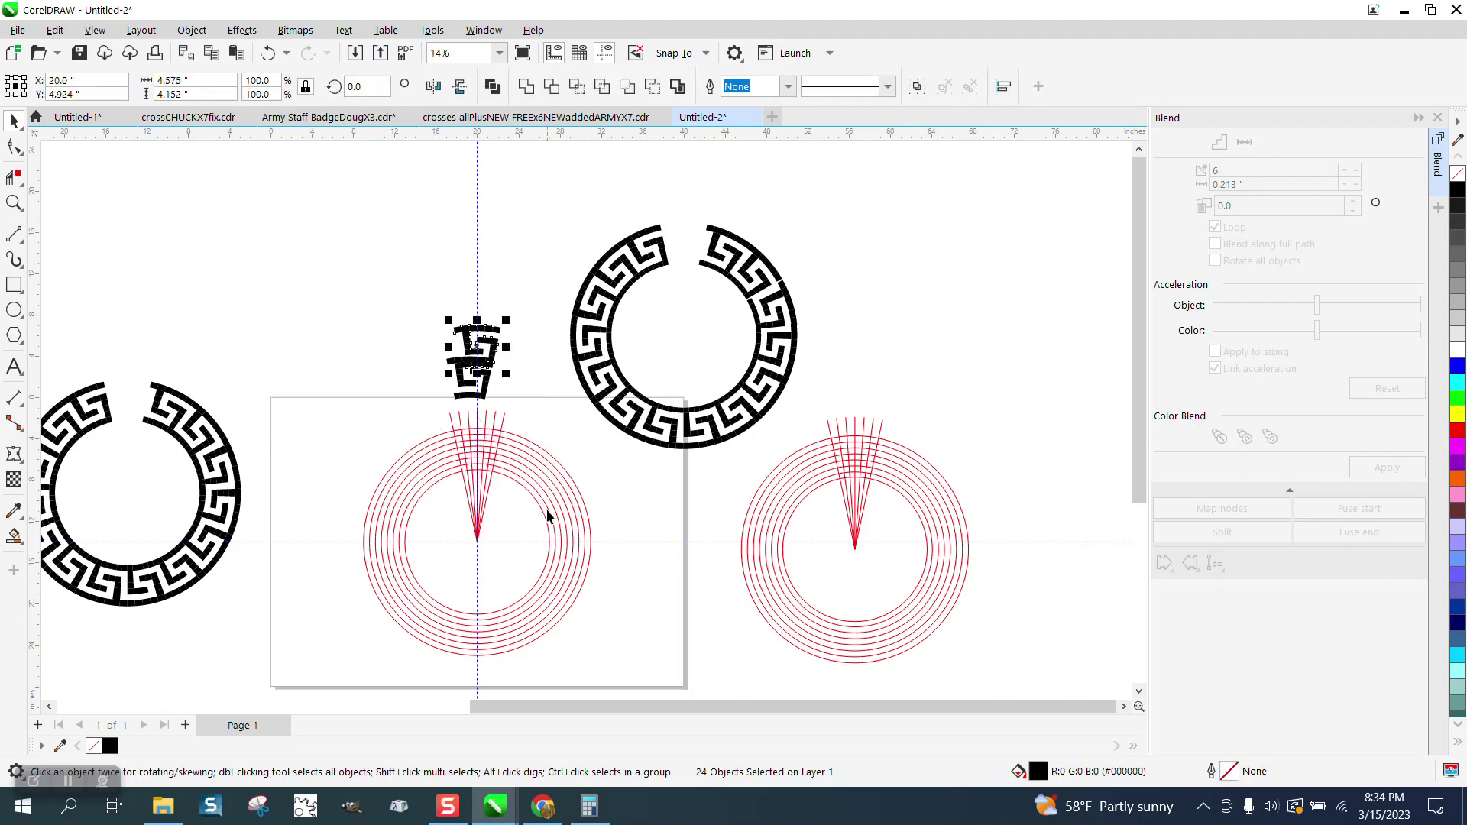
key(Up)
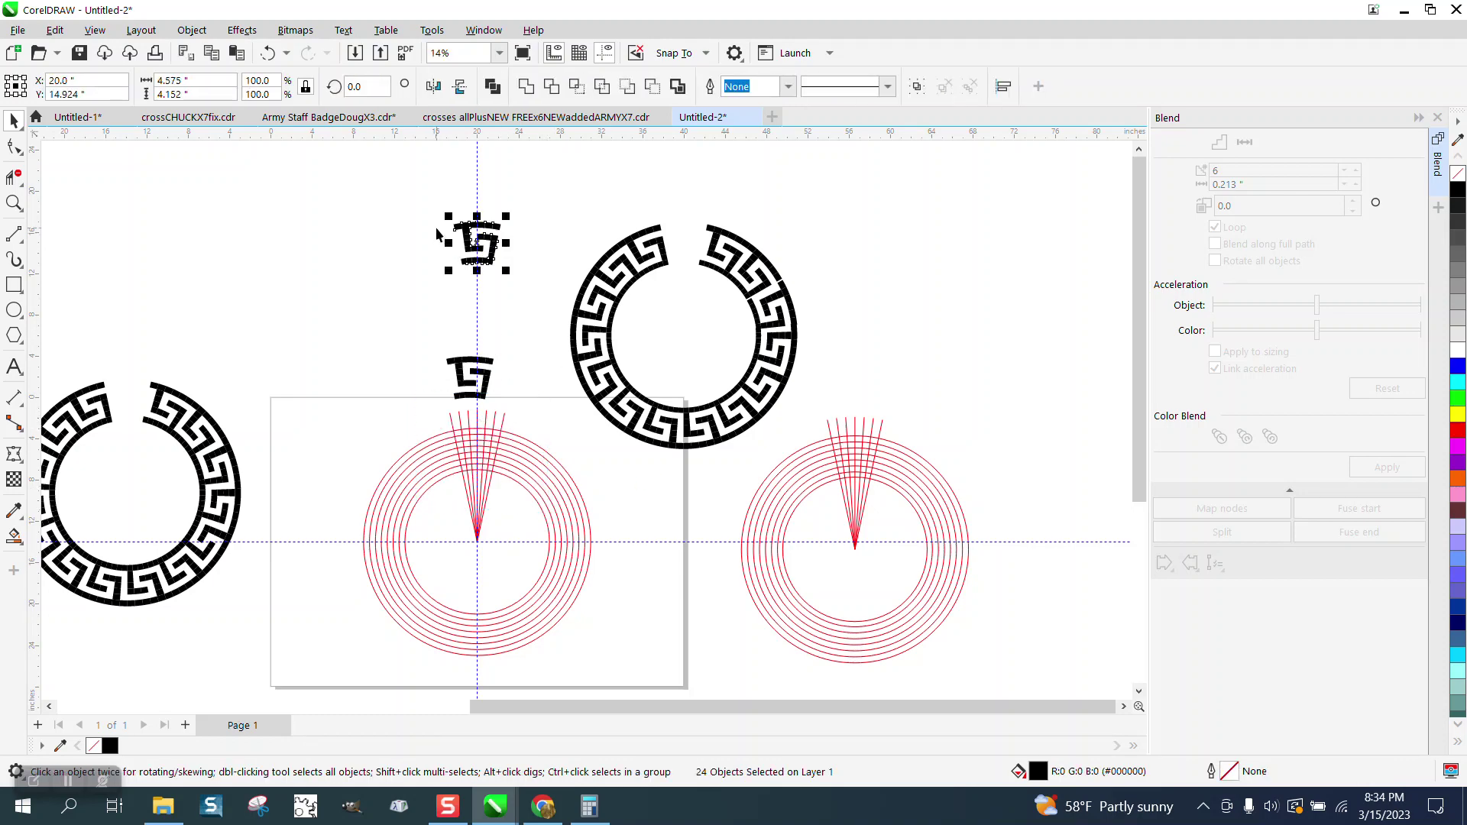
key(ctrl+g)
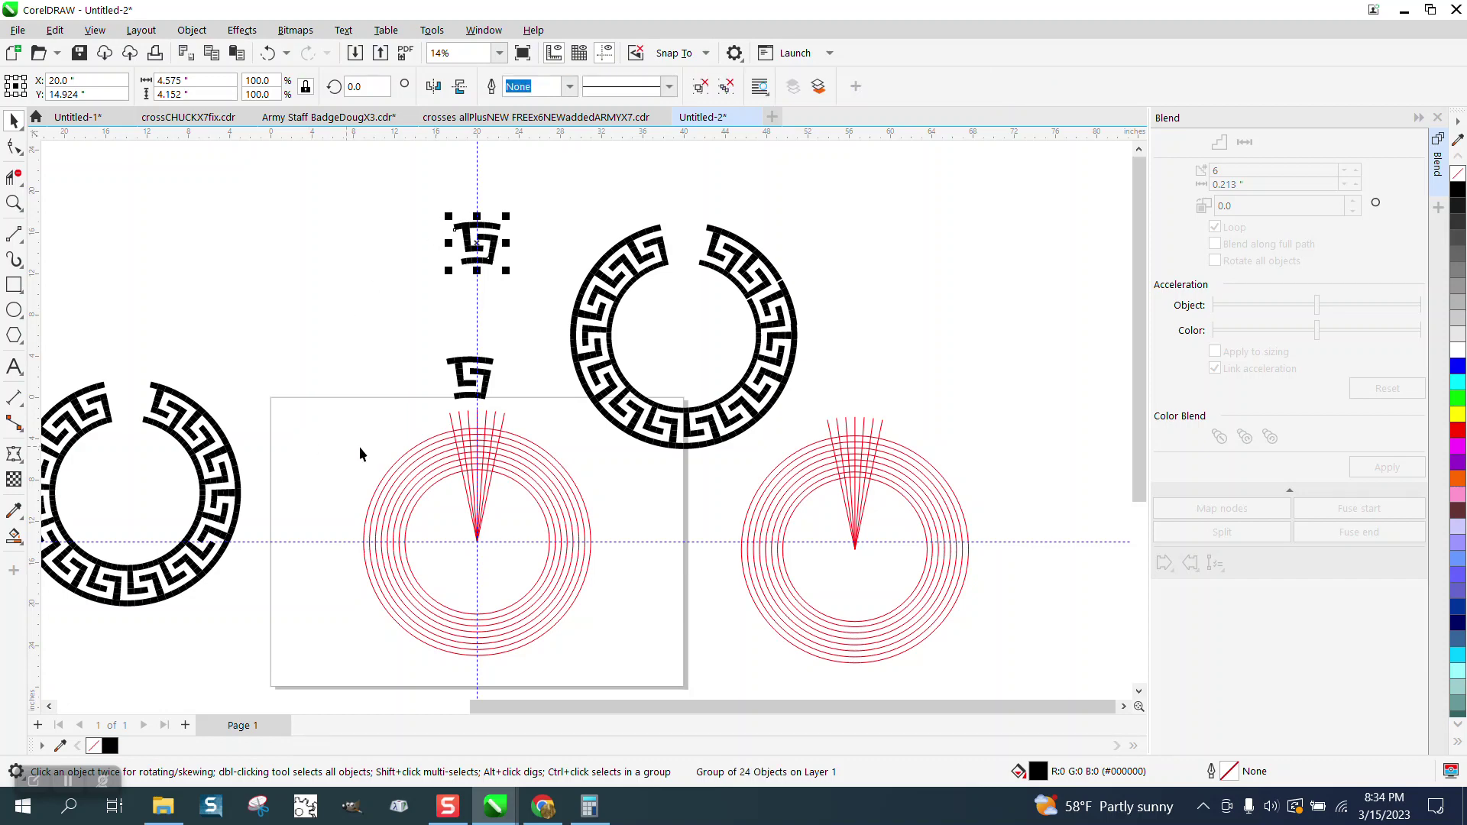
Move the red circles and radial lines on the page 60 inches to the right, beside the other red grid.
drag(344, 415, 691, 688)
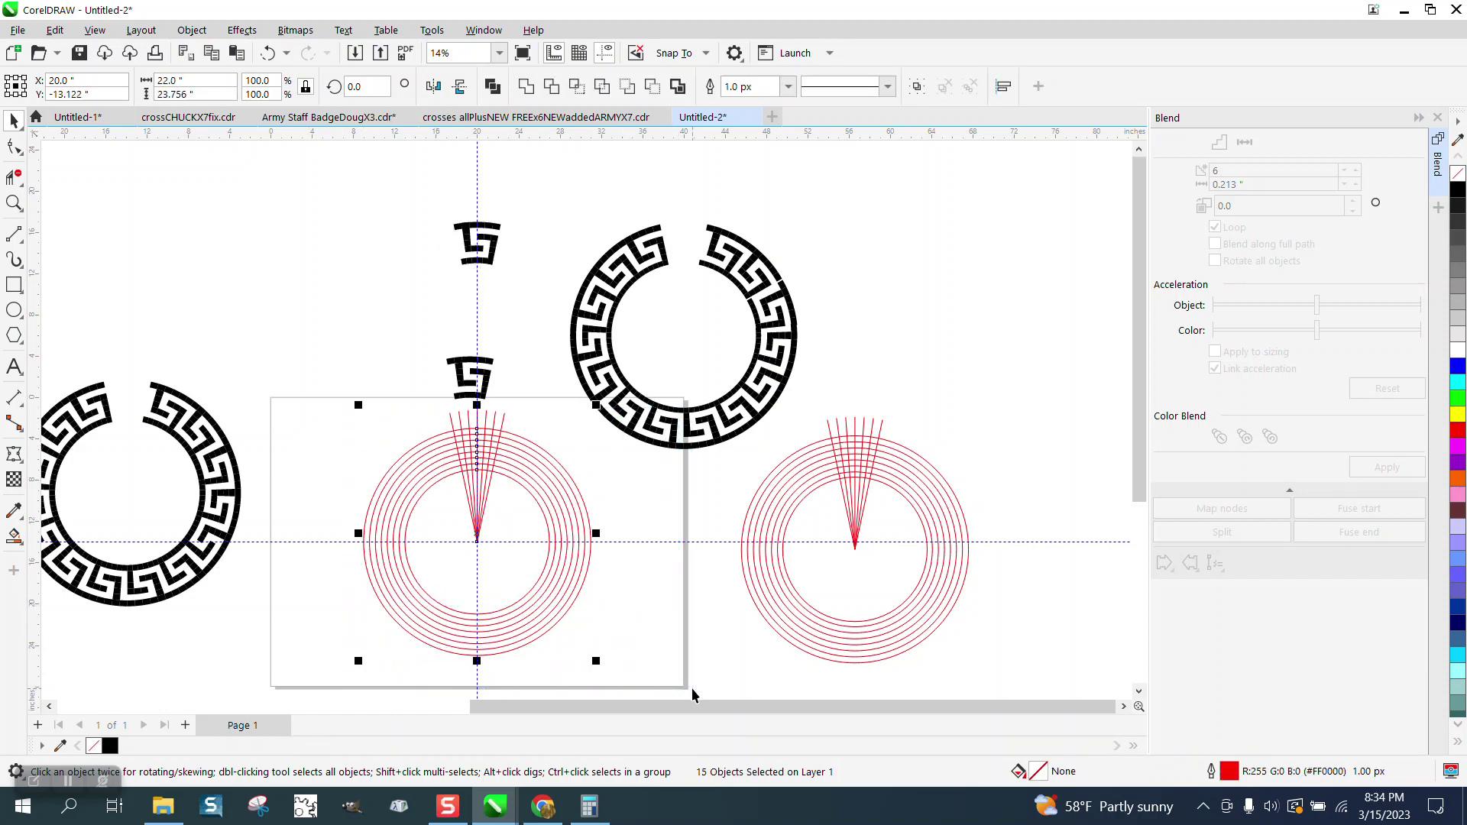
key(Right)
key(Right)
key(Right)
key(Right)
key(Right)
key(Right)
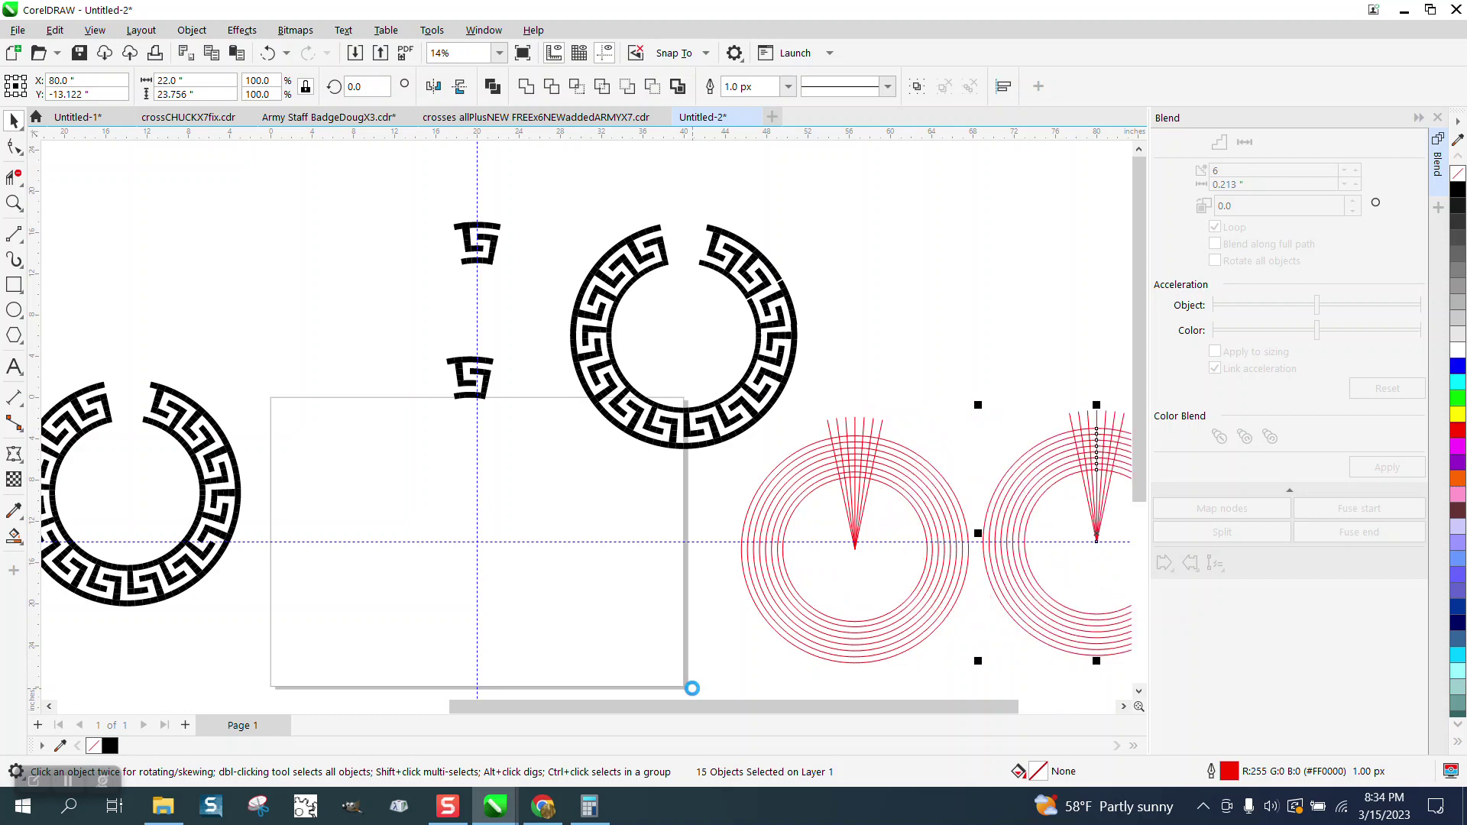
Move the grouped key segment 20 inches straight down, back to its original position above the guideline intersection.
drag(431, 204, 552, 297)
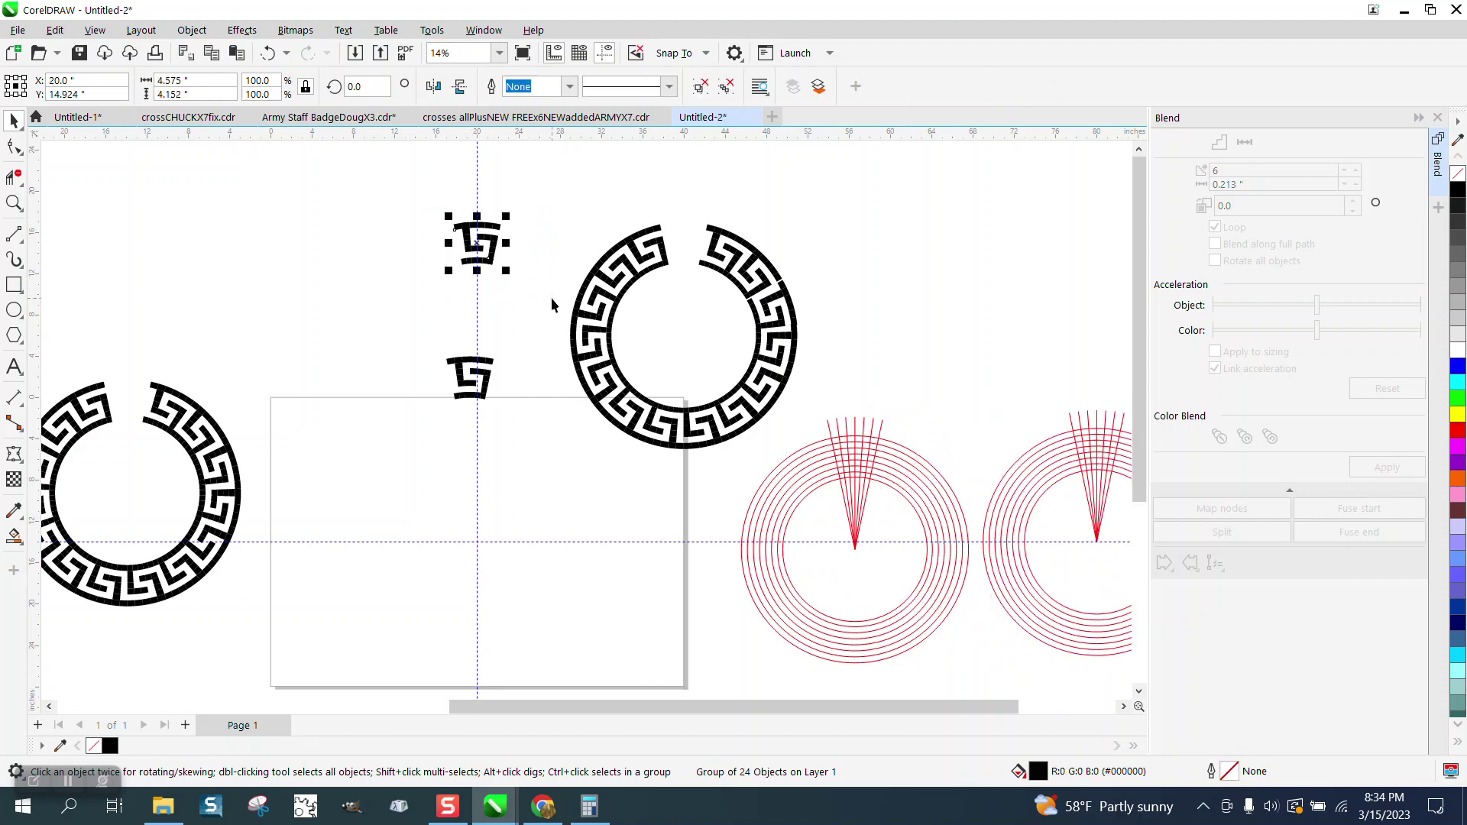
key(Down)
key(Down)
key(Down)
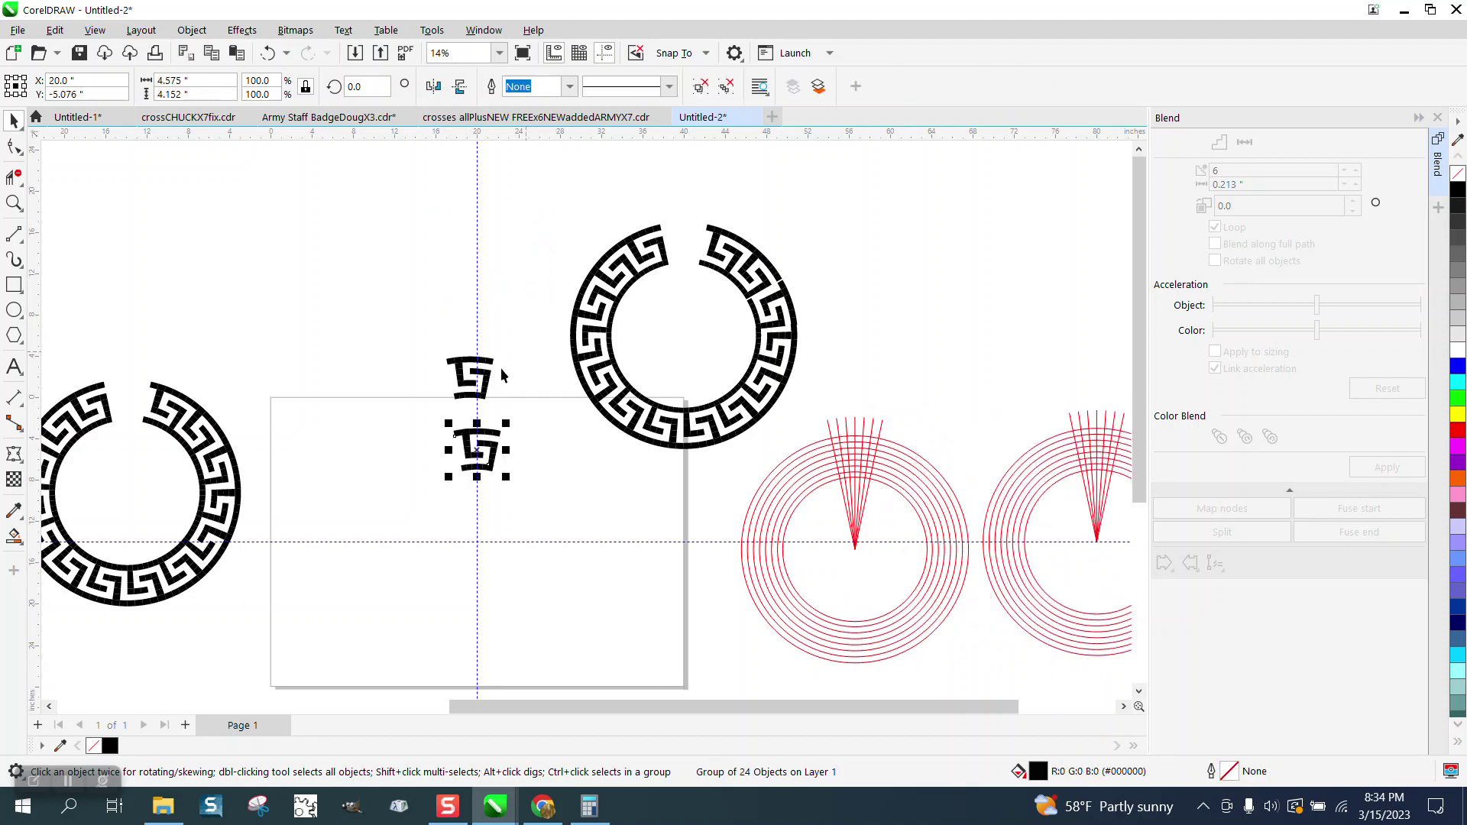
Replace the Blend settings with the Rotate settings of the Transform tool for the selected key segment.
click(16, 205)
drag(420, 335, 722, 649)
click(14, 121)
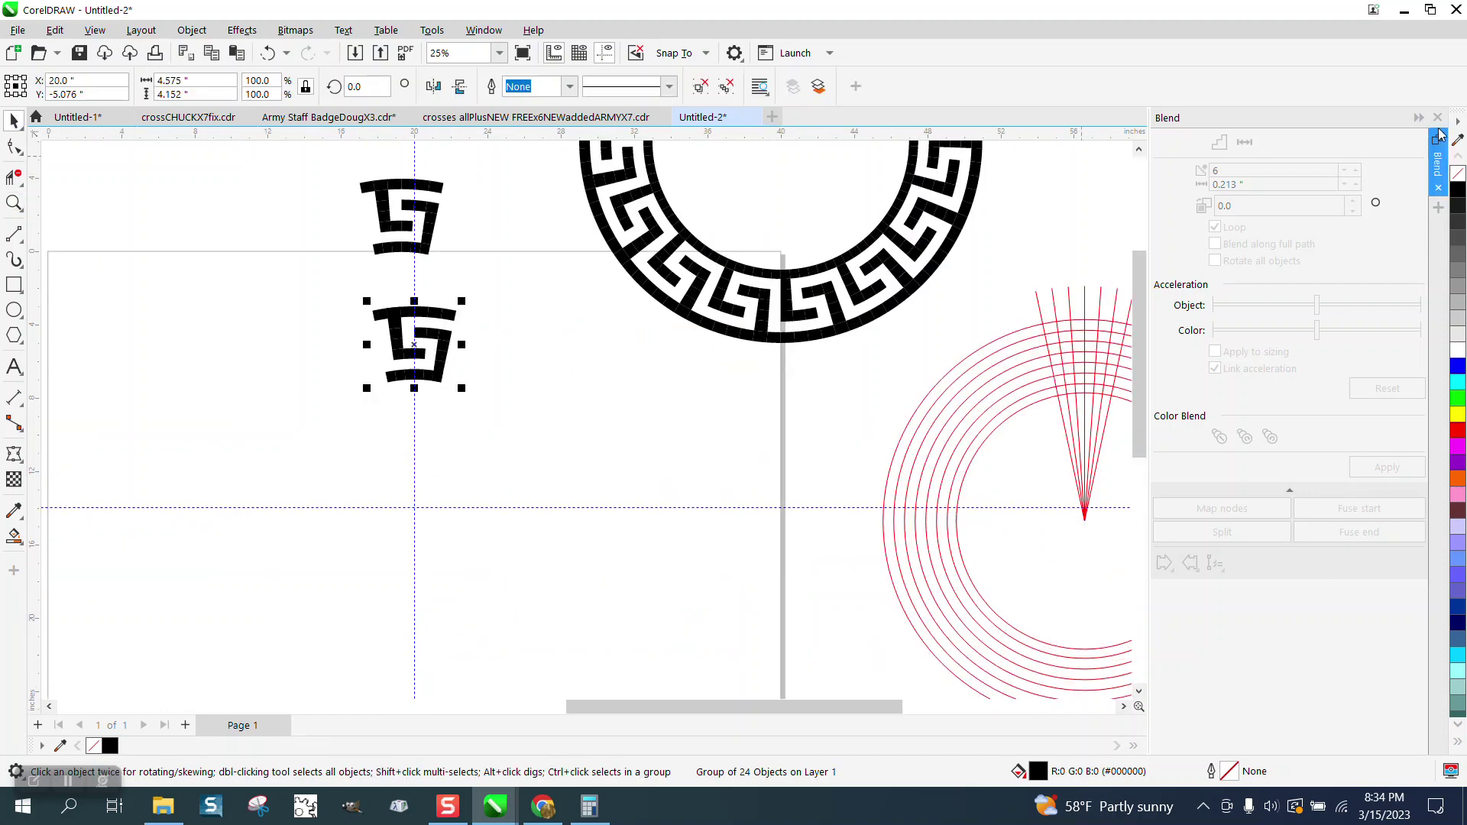
click(488, 30)
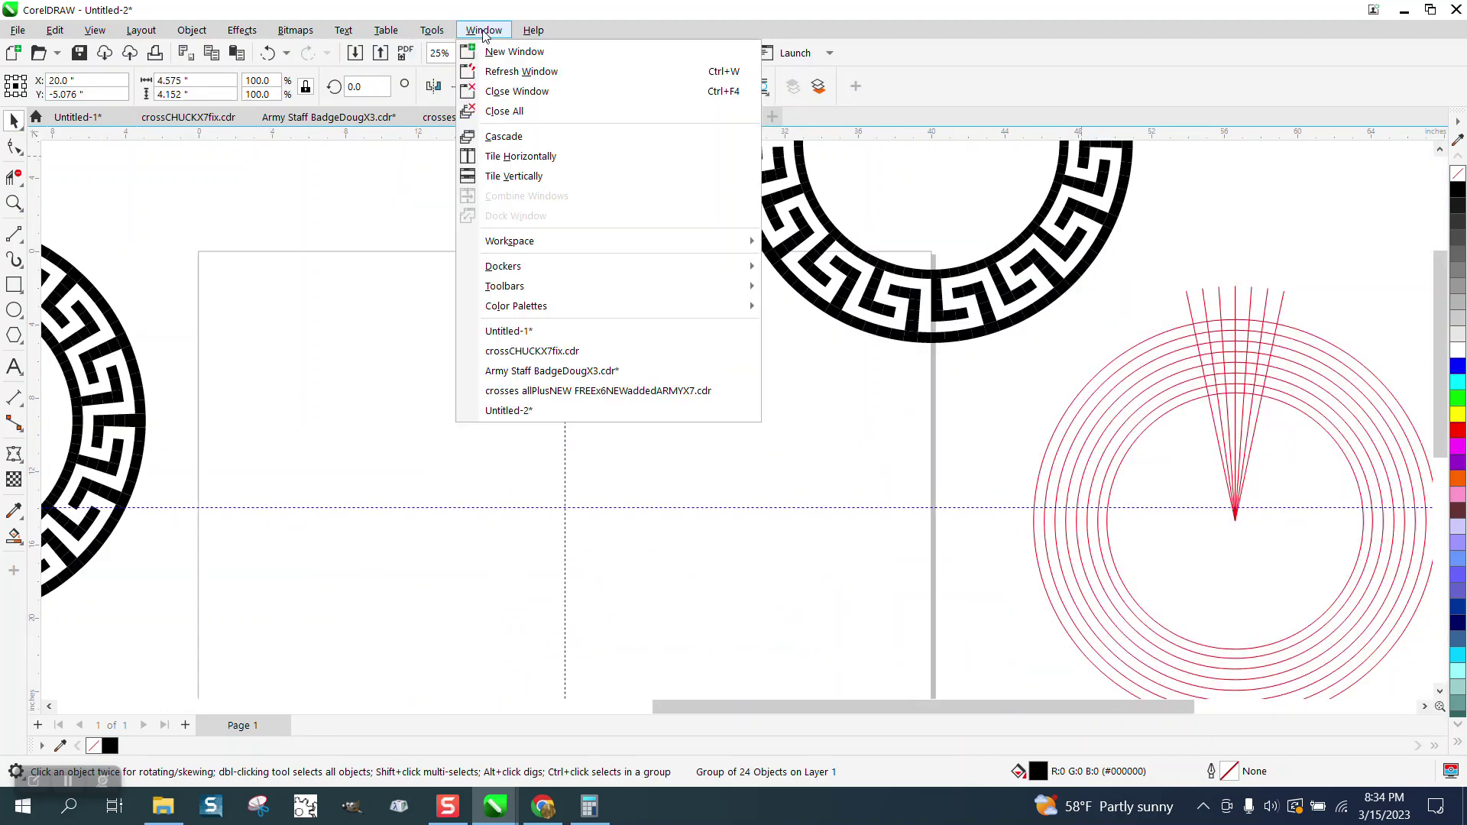
key(Escape)
click(531, 31)
mouse_move(519, 272)
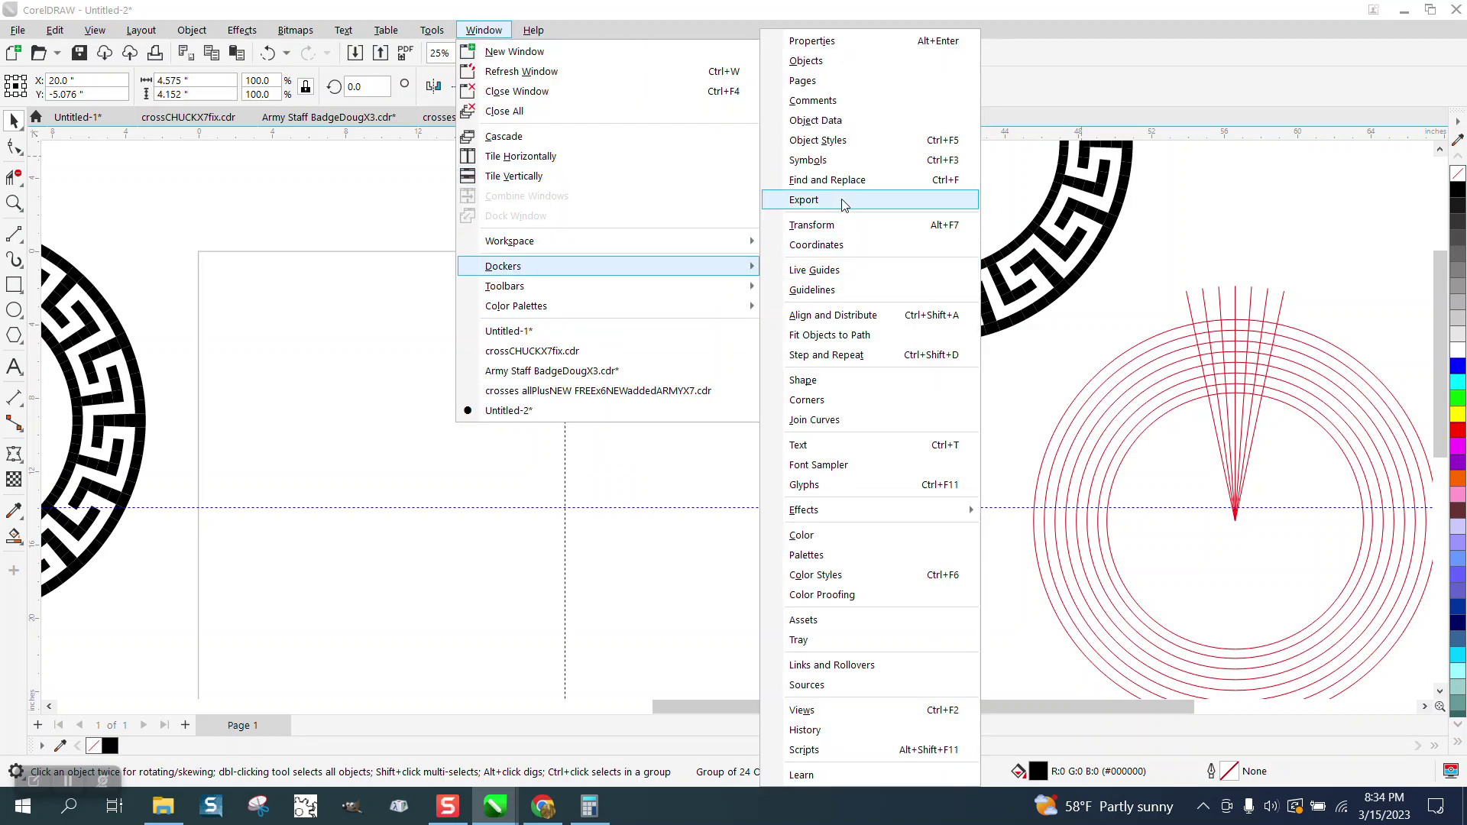
click(873, 222)
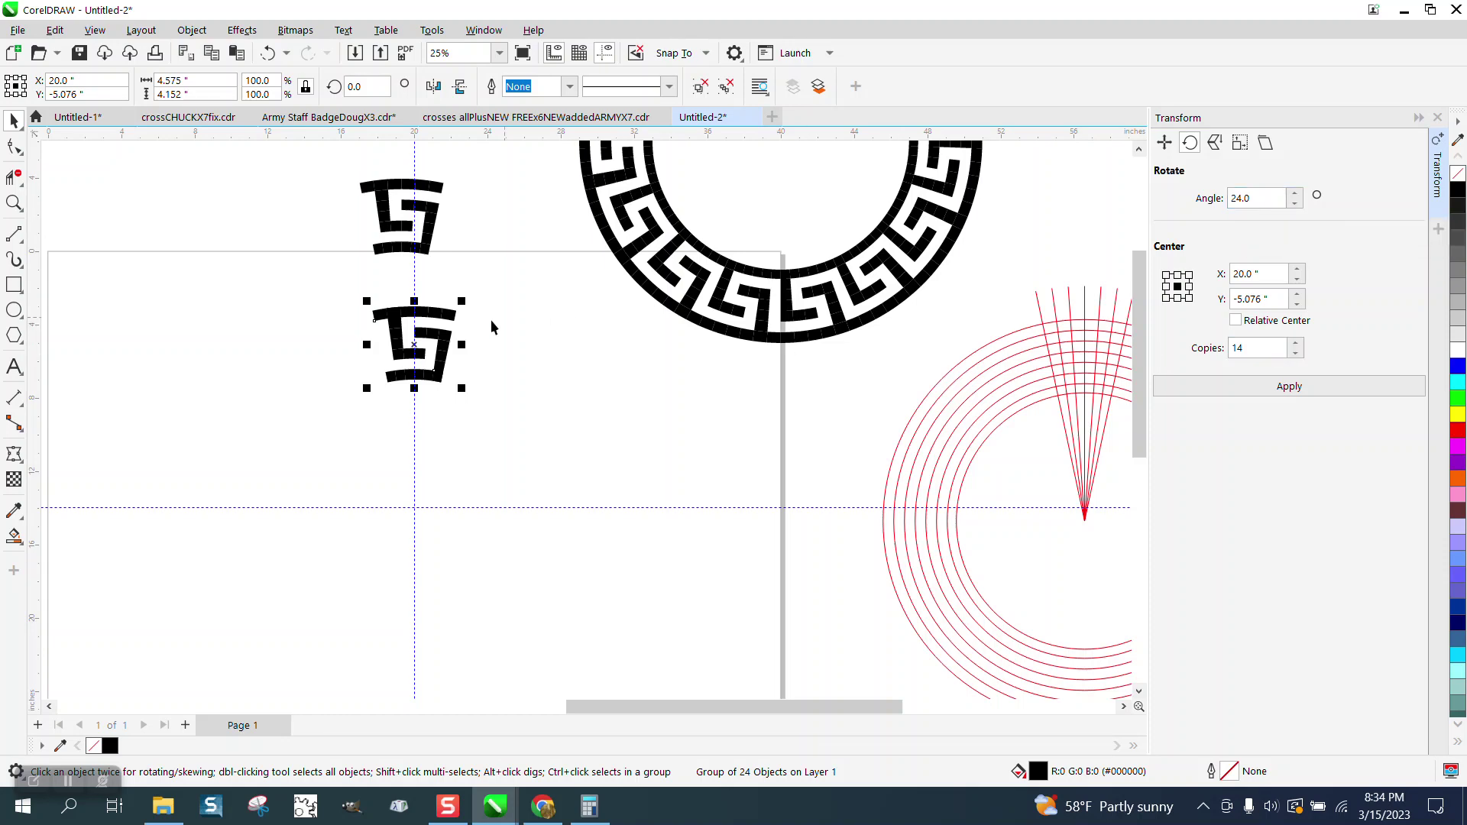
Place the key segment's rotation centre on the guideline intersection and create 14 copies rotated at 24° steps.
click(415, 346)
drag(414, 344, 414, 506)
click(434, 335)
click(434, 334)
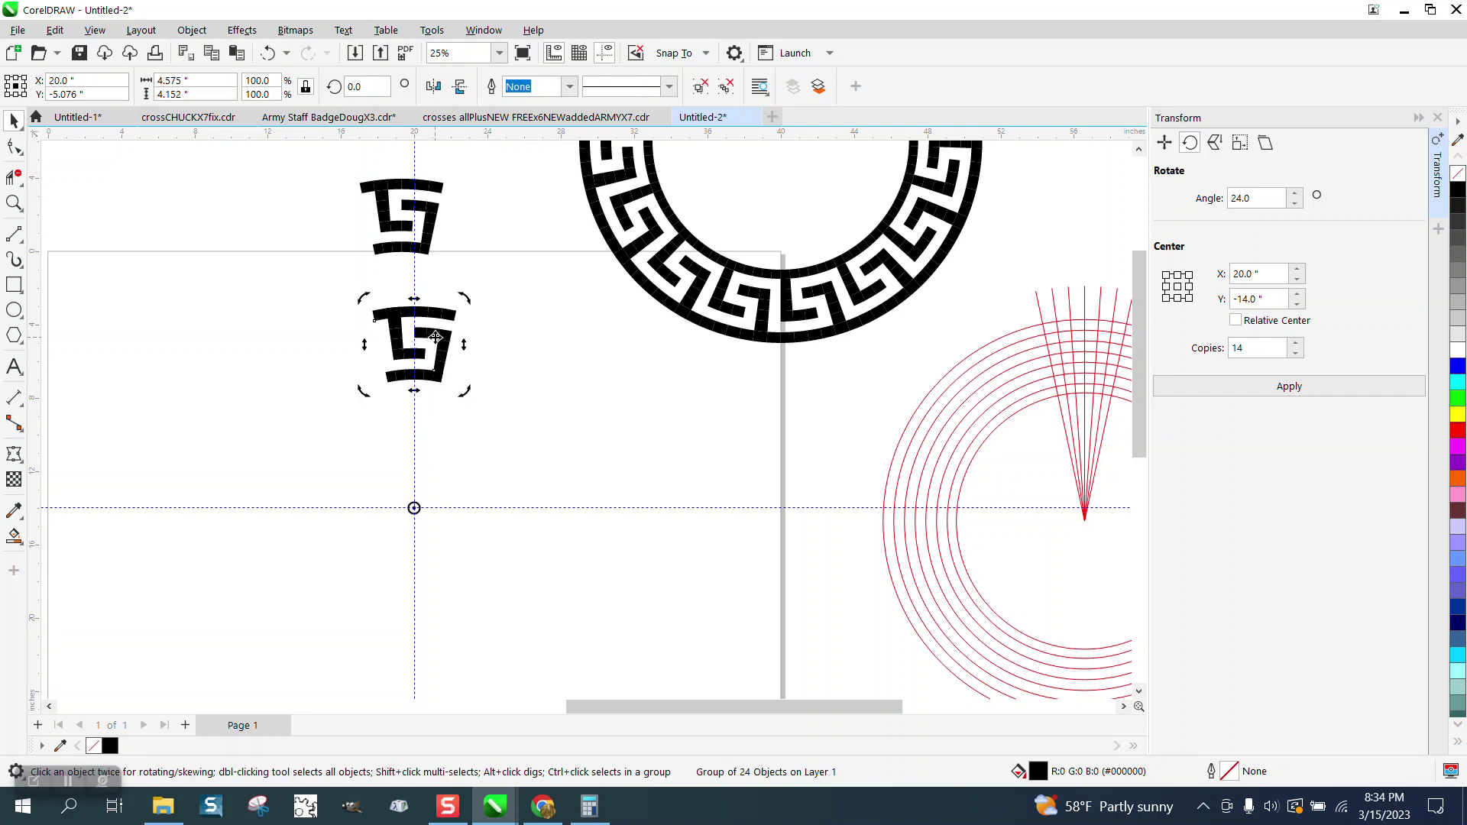
click(1290, 388)
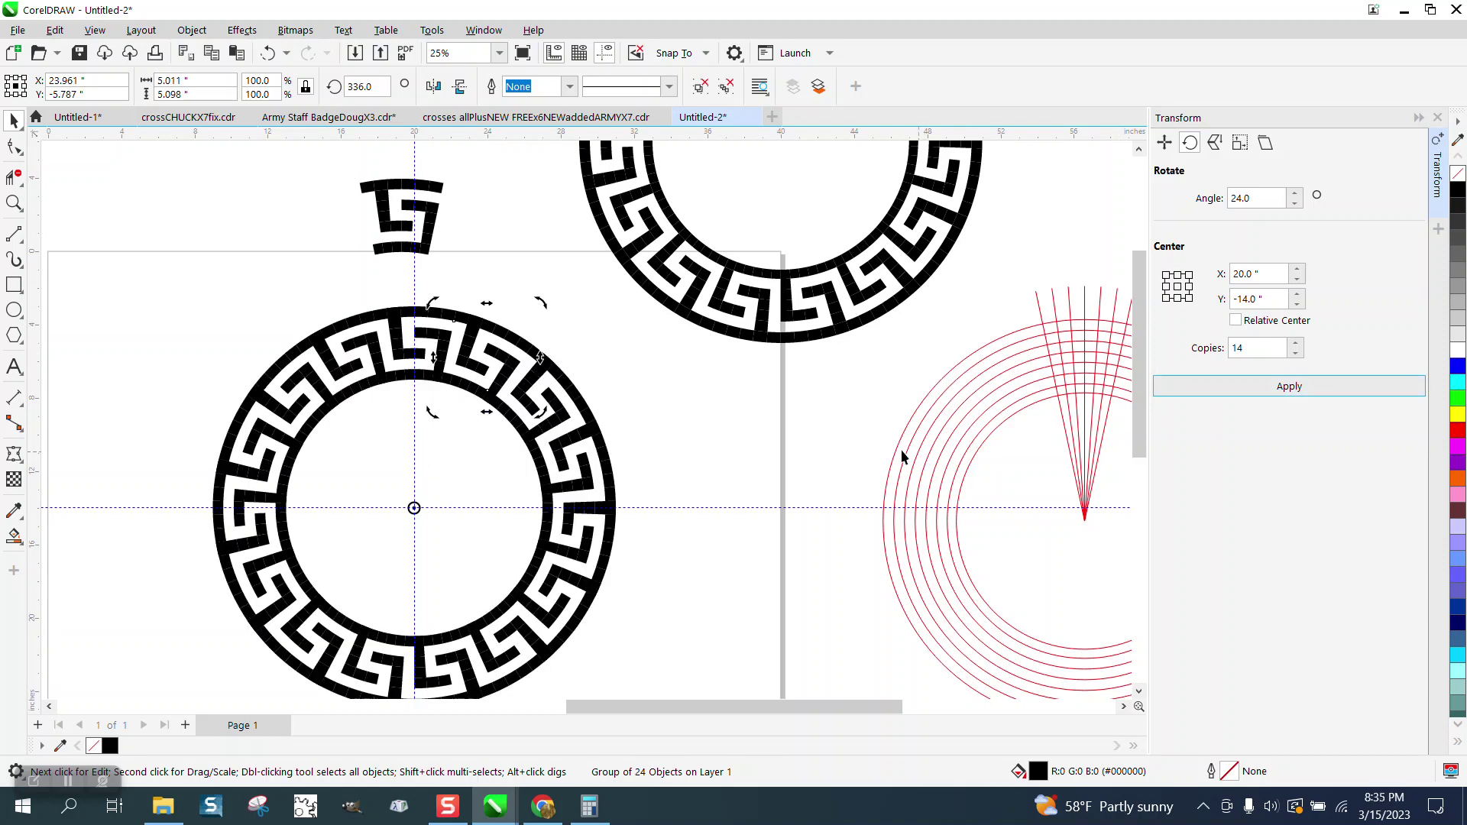
click(775, 412)
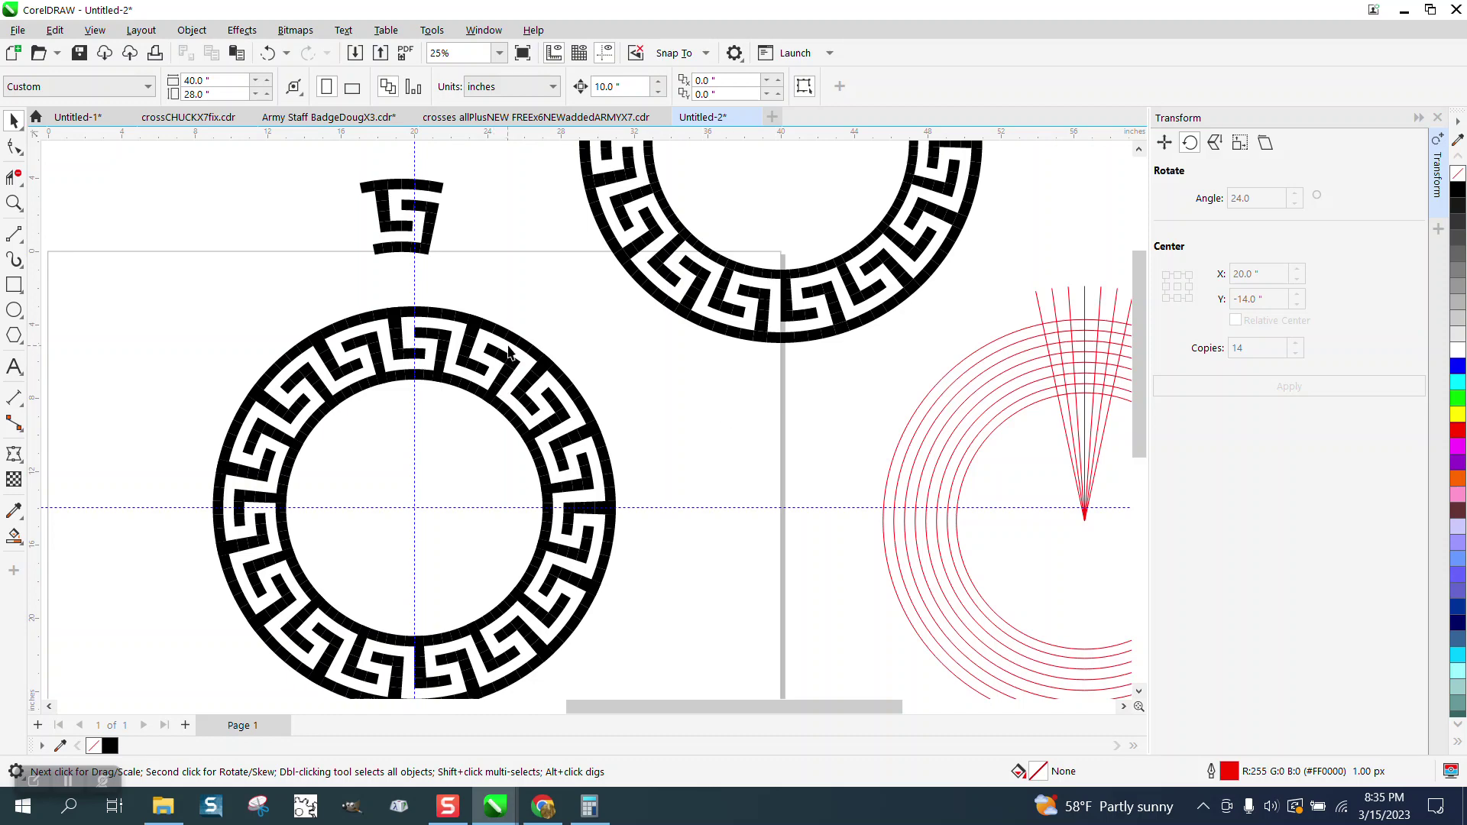
Select the segments of the new Greek key ring on the page.
scroll(504, 344, down, 3)
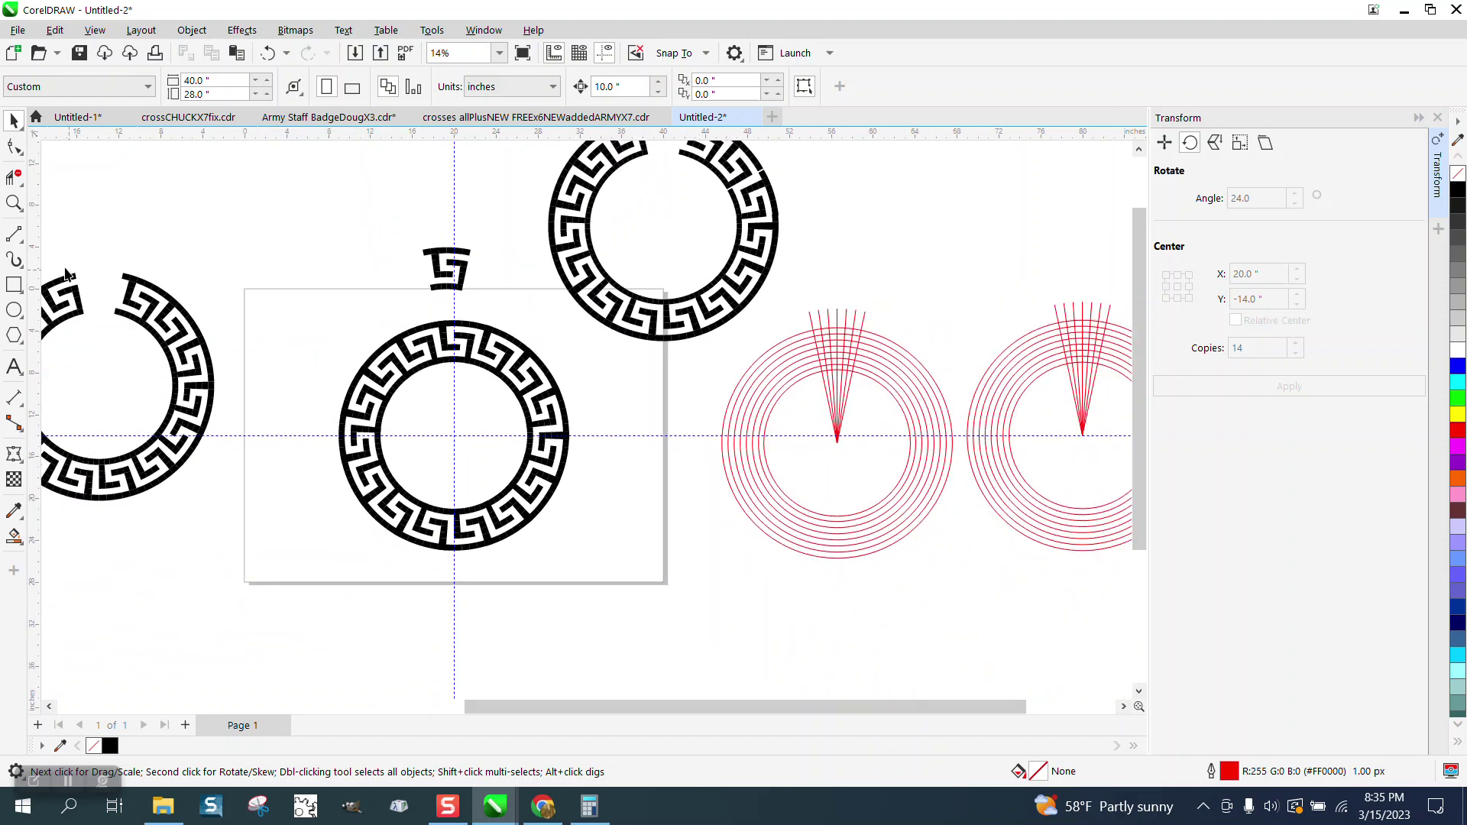
drag(339, 313, 652, 564)
key(z)
drag(354, 297, 689, 617)
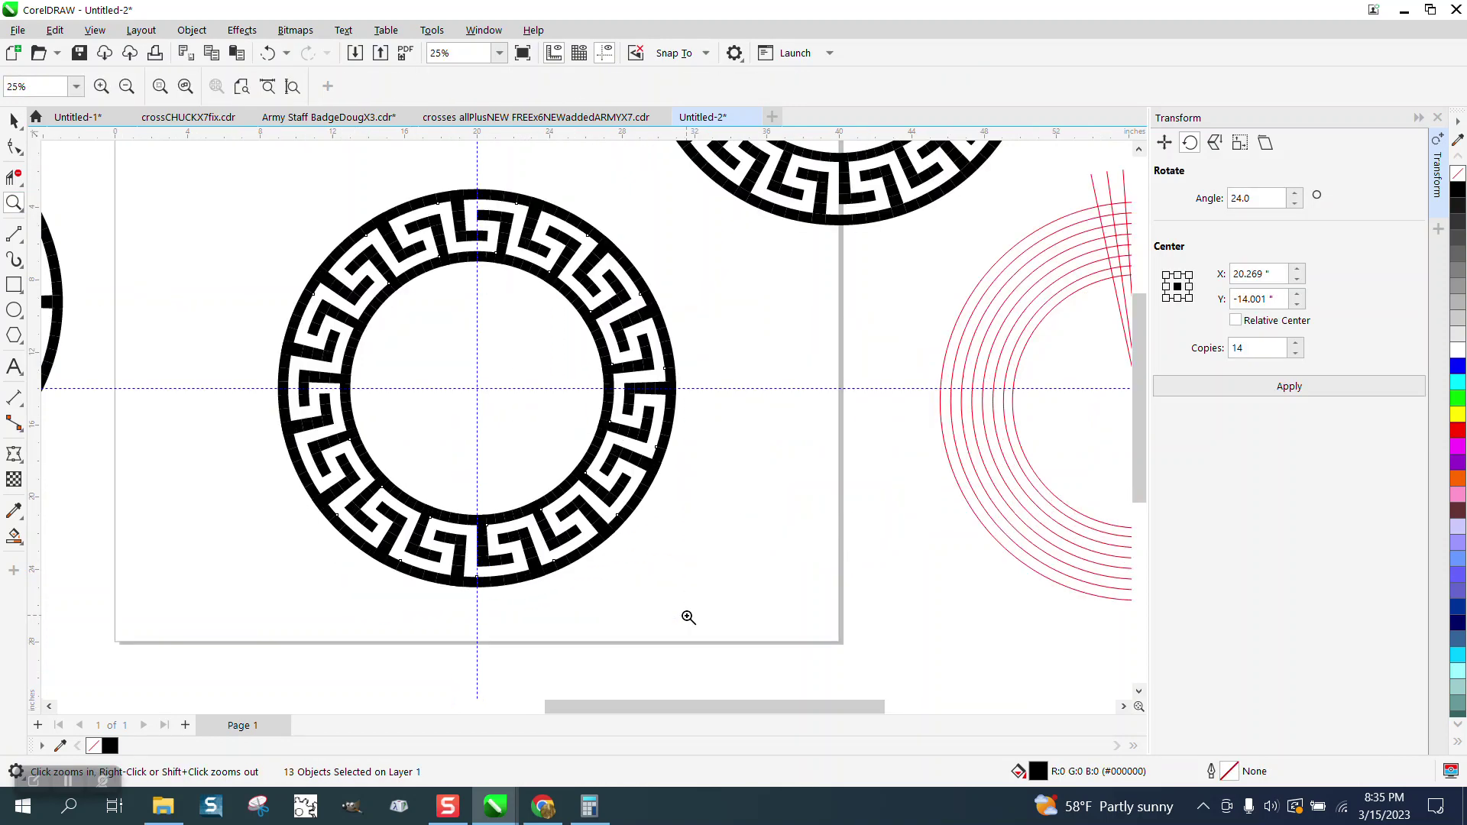